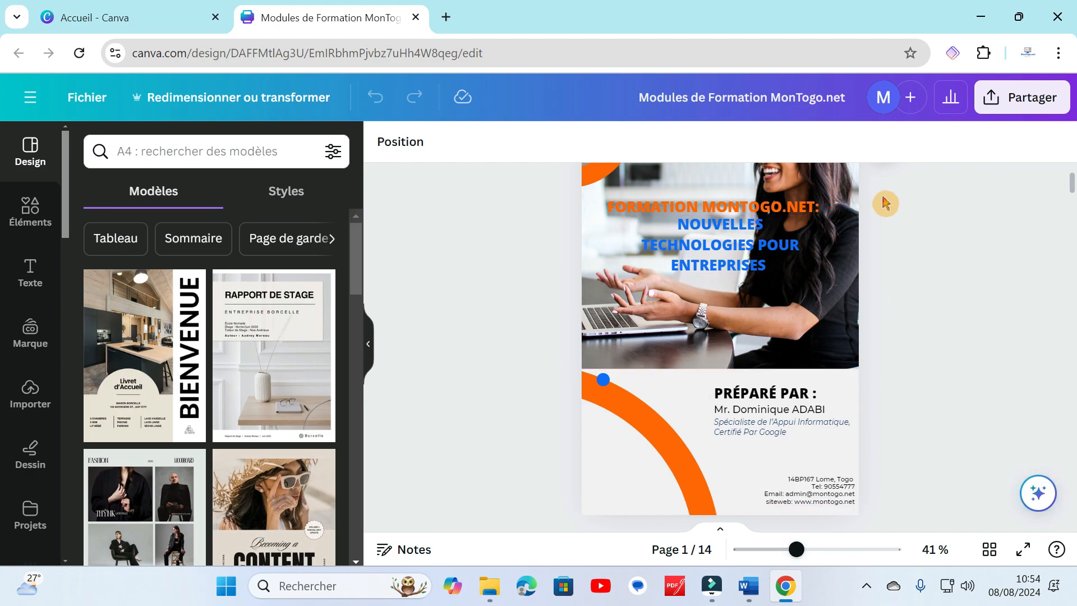
Collapse the template panel and look through the pages of the Modules de Formation MonTogo.net design.
click(373, 342)
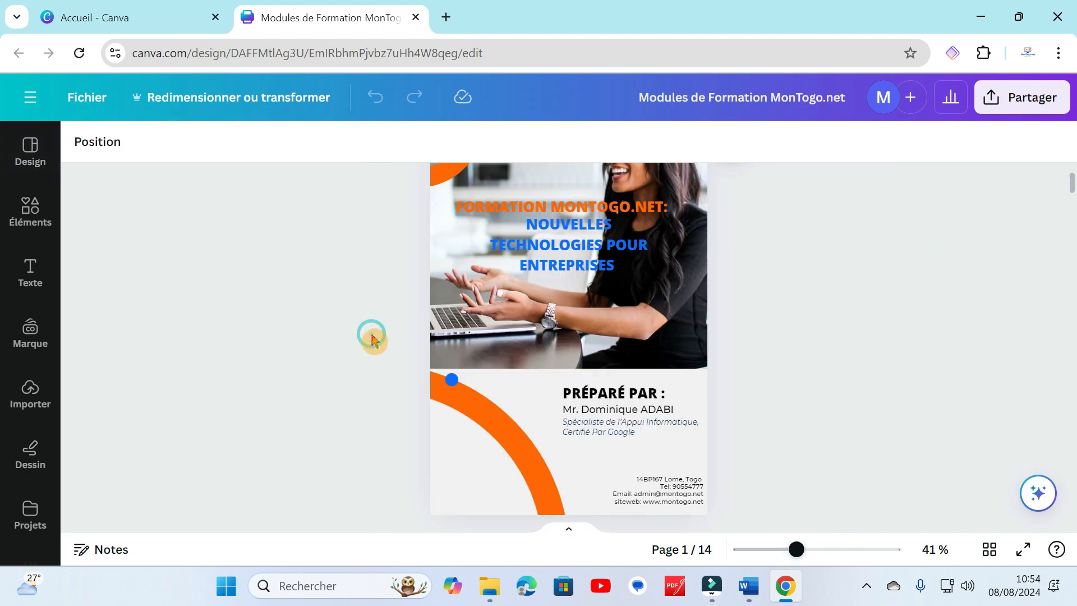
scroll(904, 428, up, 1)
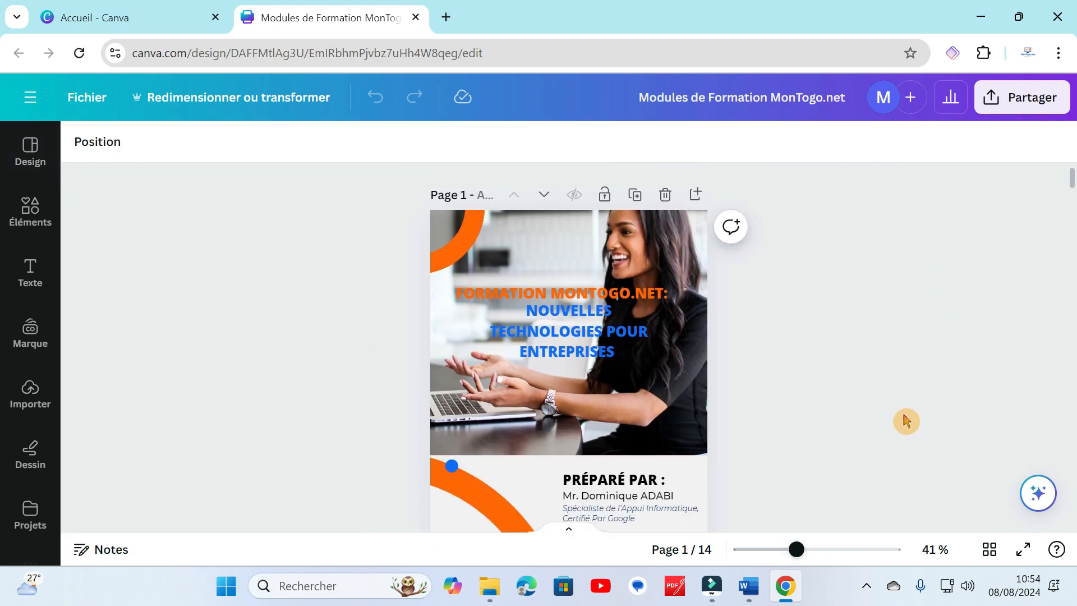
scroll(905, 421, down, 3)
scroll(905, 421, down, 10)
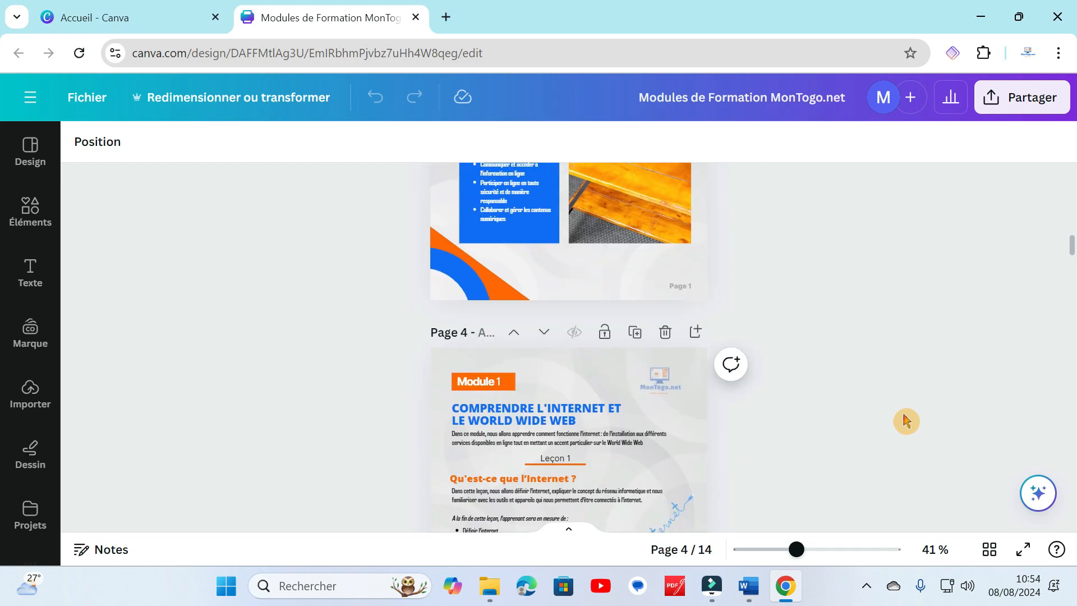
scroll(906, 421, down, 10)
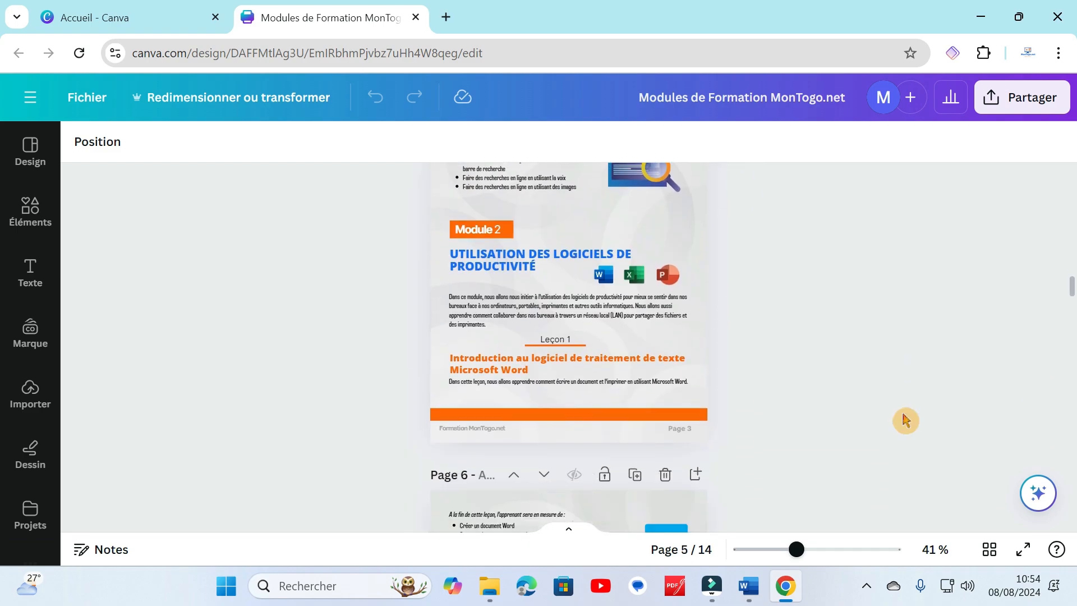
scroll(905, 421, down, 5)
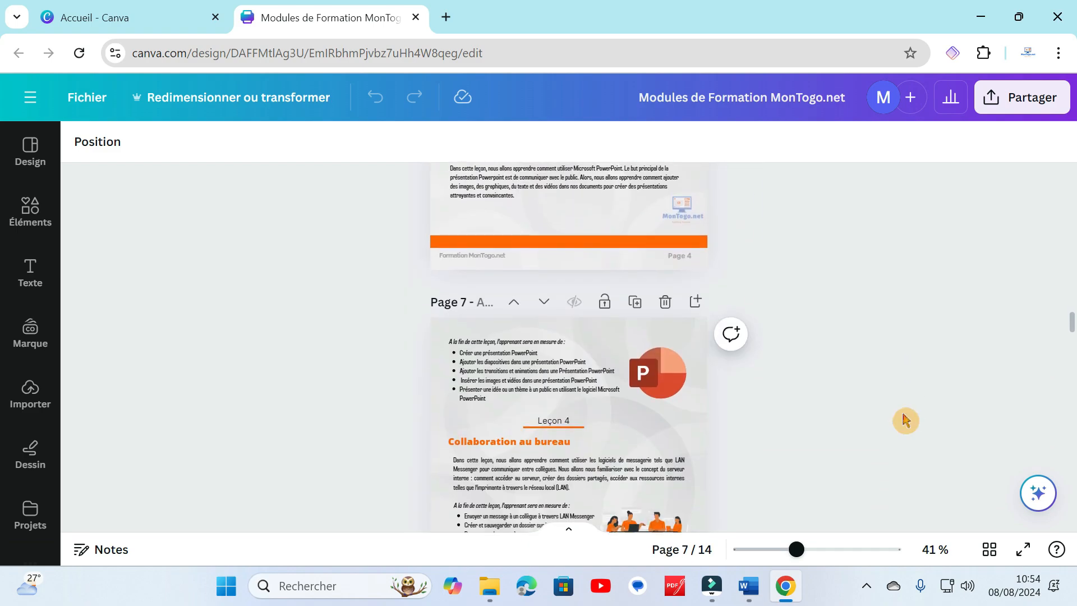
scroll(905, 421, down, 10)
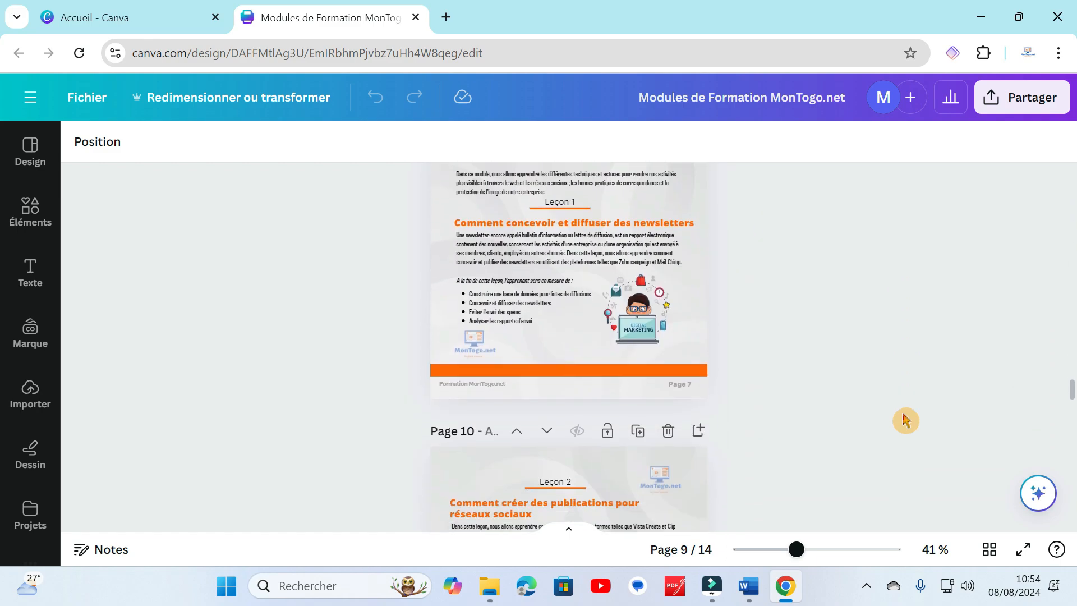
scroll(904, 422, down, 6)
click(829, 549)
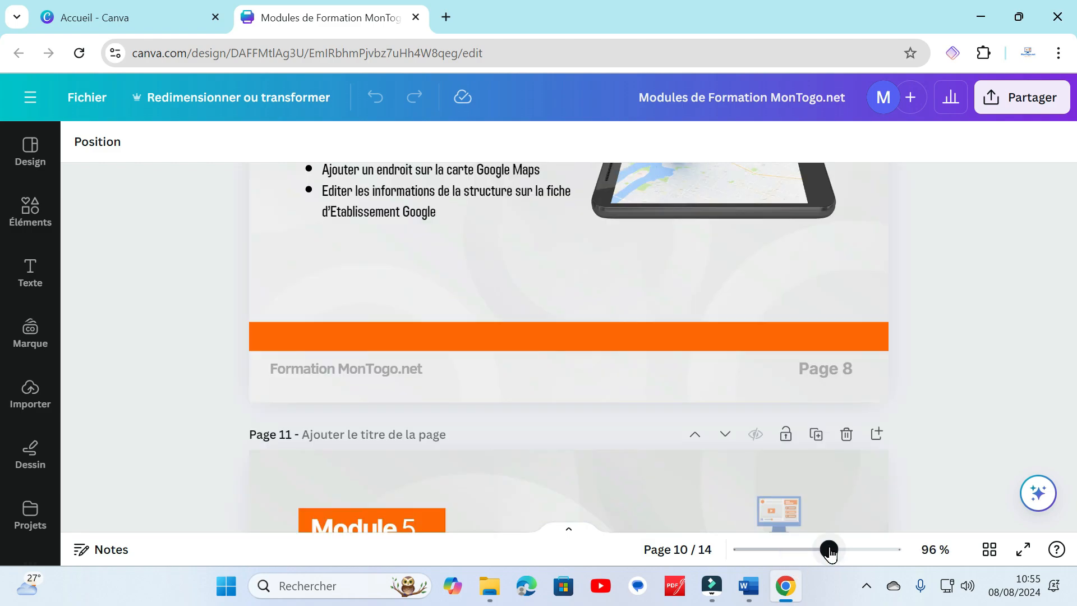
drag(830, 552, 822, 550)
scroll(909, 335, up, 10)
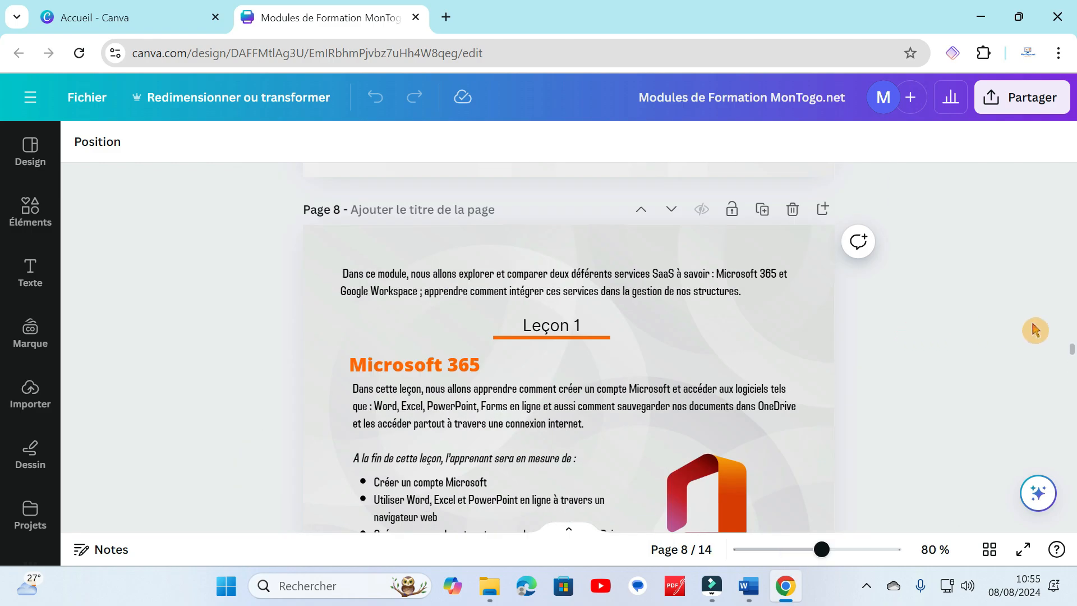
mouse_move(1071, 347)
mouse_down()
mouse_move(1075, 152)
mouse_move(1069, 352)
mouse_up()
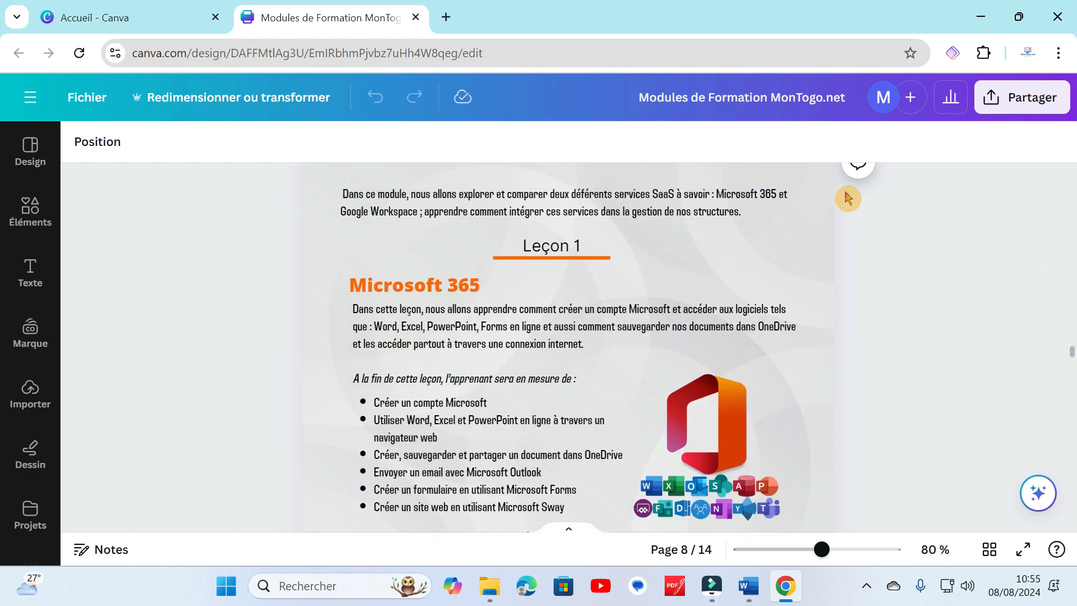
Download all 14 pages of the design as a standard PDF.
click(1029, 105)
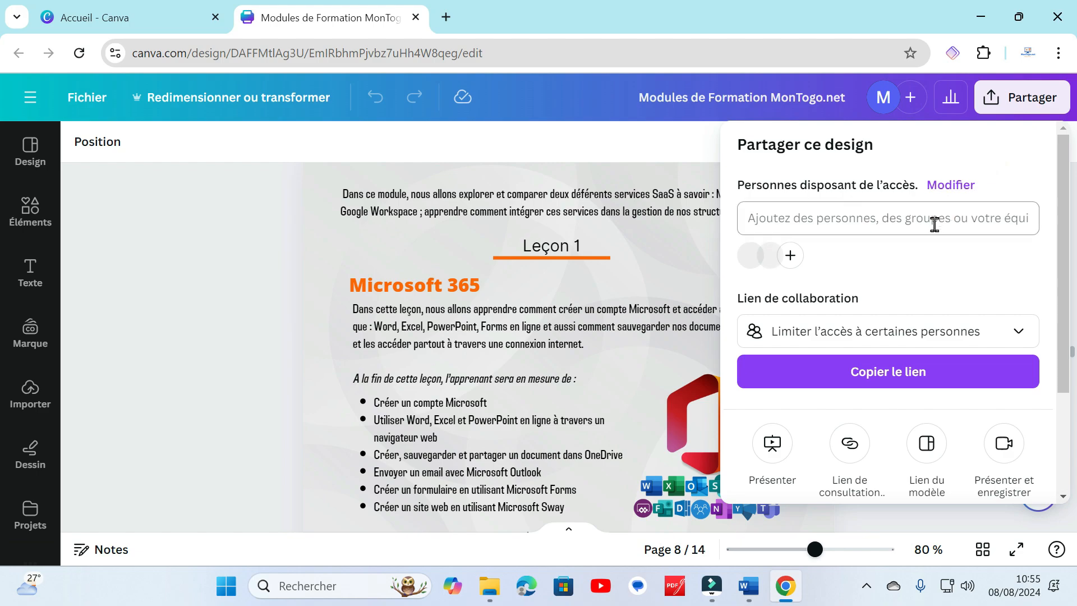
scroll(928, 395, down, 3)
click(880, 400)
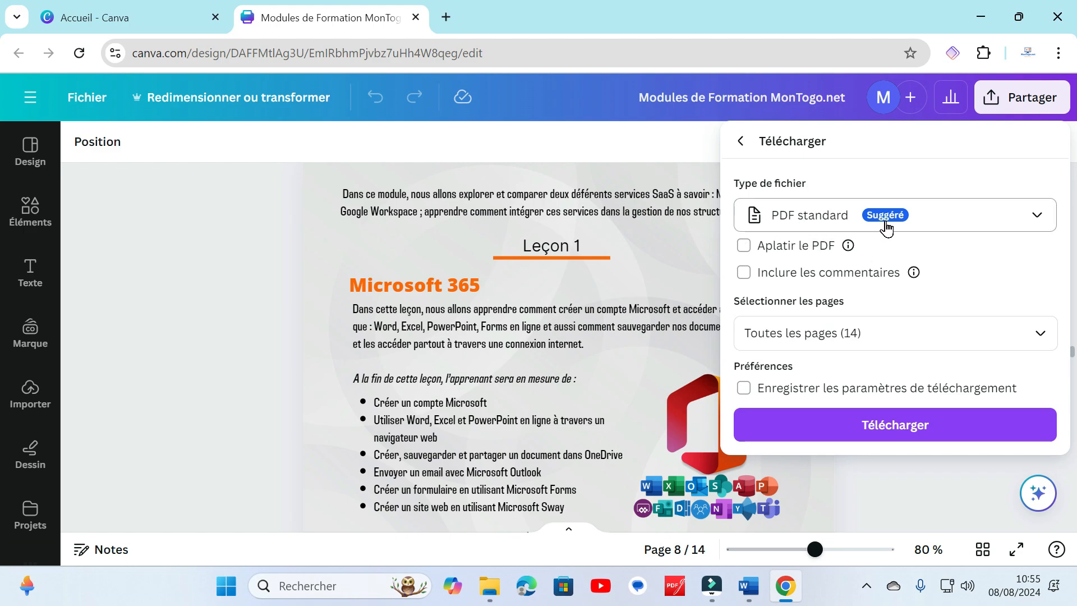
click(903, 423)
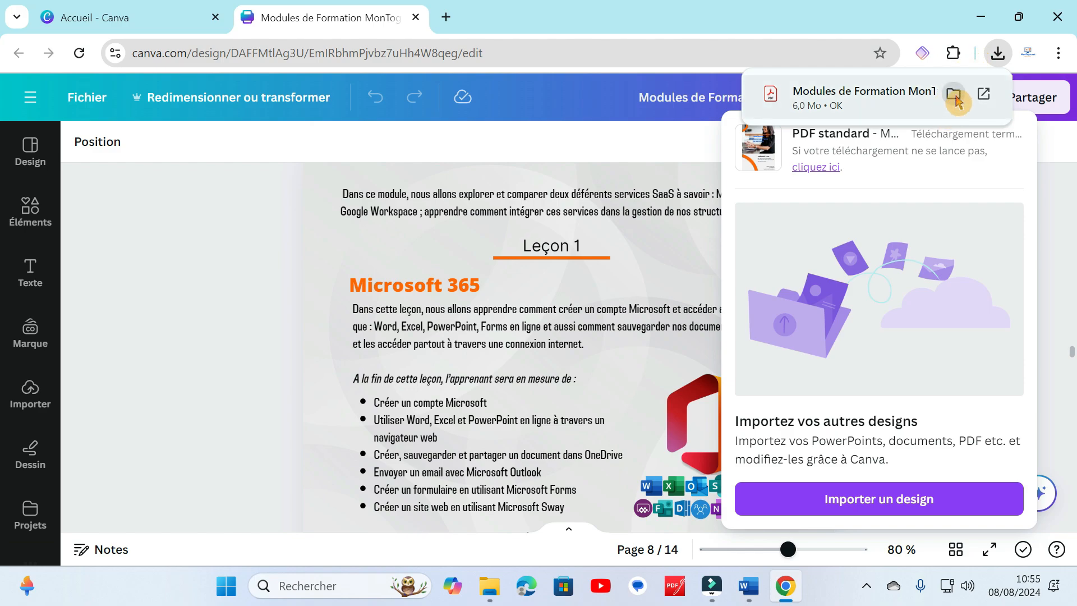
Show the downloaded Modules de Formation MonTogo.net PDF in its folder and open it in the PDF reader.
click(954, 99)
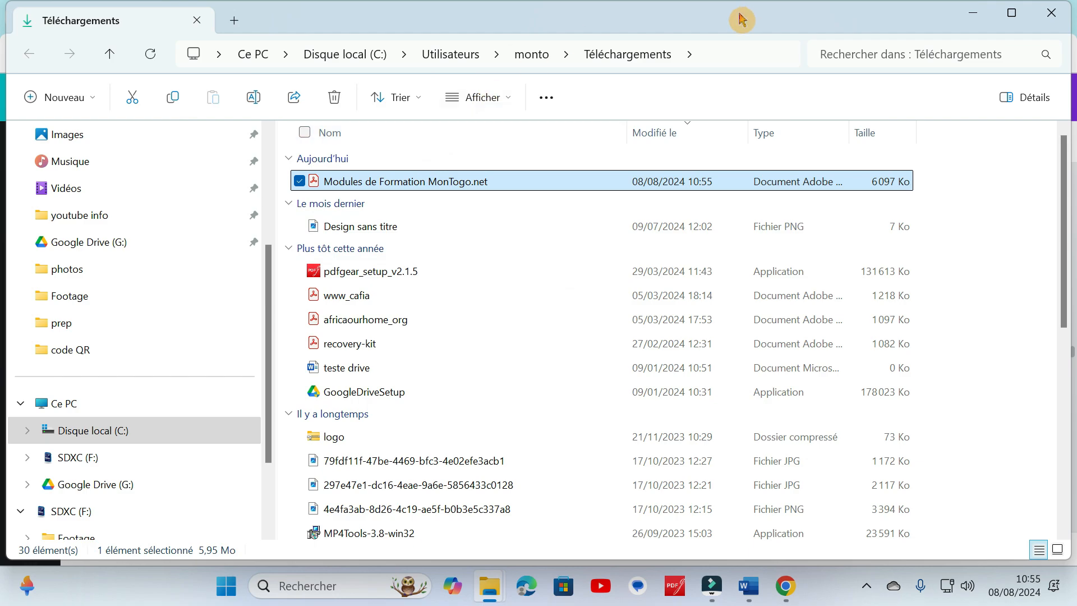
drag(735, 19, 428, 129)
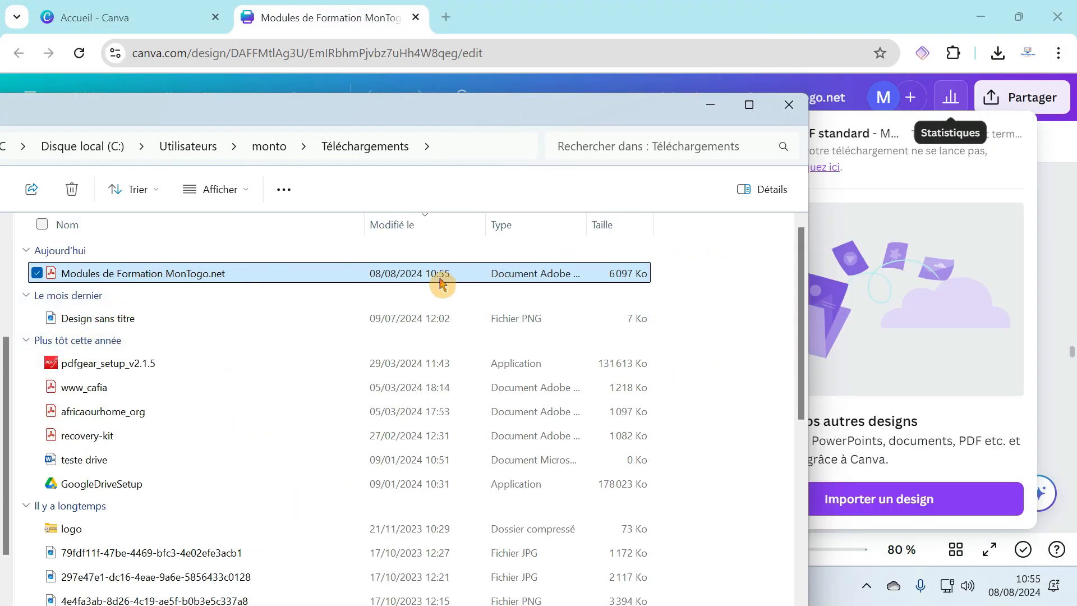
right_click(171, 284)
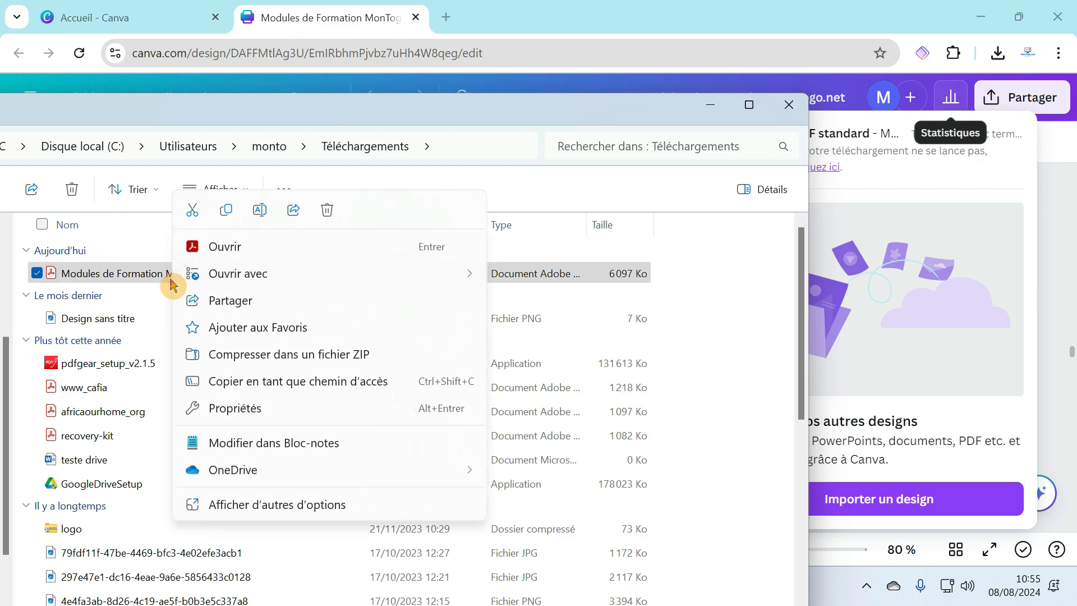
click(242, 254)
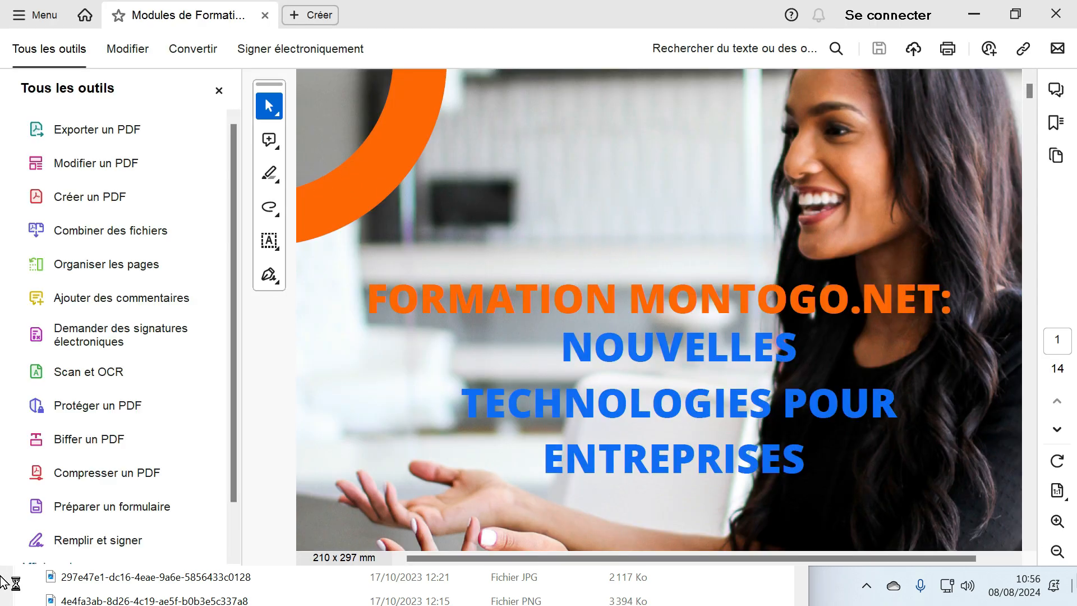
Examine the downloaded PDF's cover, table of contents, introduction and first modules, with the tools pane closed.
click(1057, 551)
click(1057, 551)
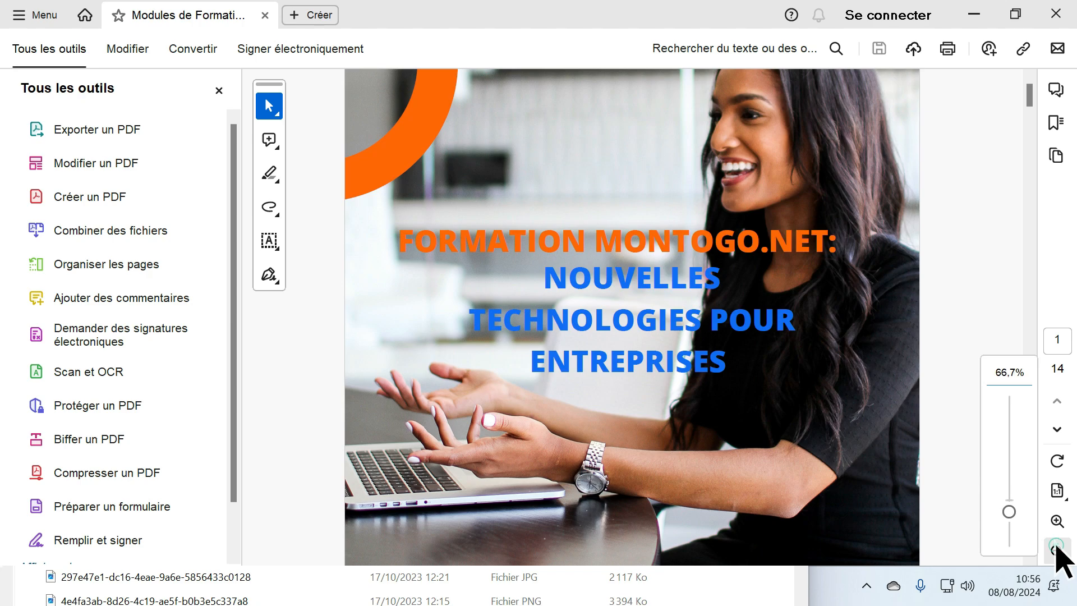
click(219, 91)
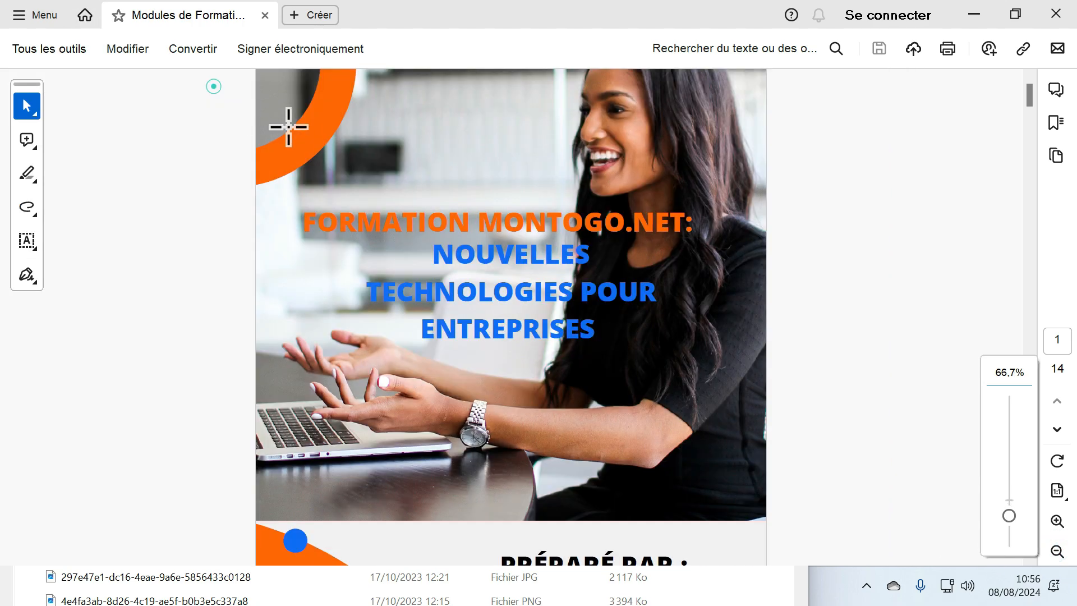
scroll(829, 378, down, 5)
scroll(829, 378, down, 7)
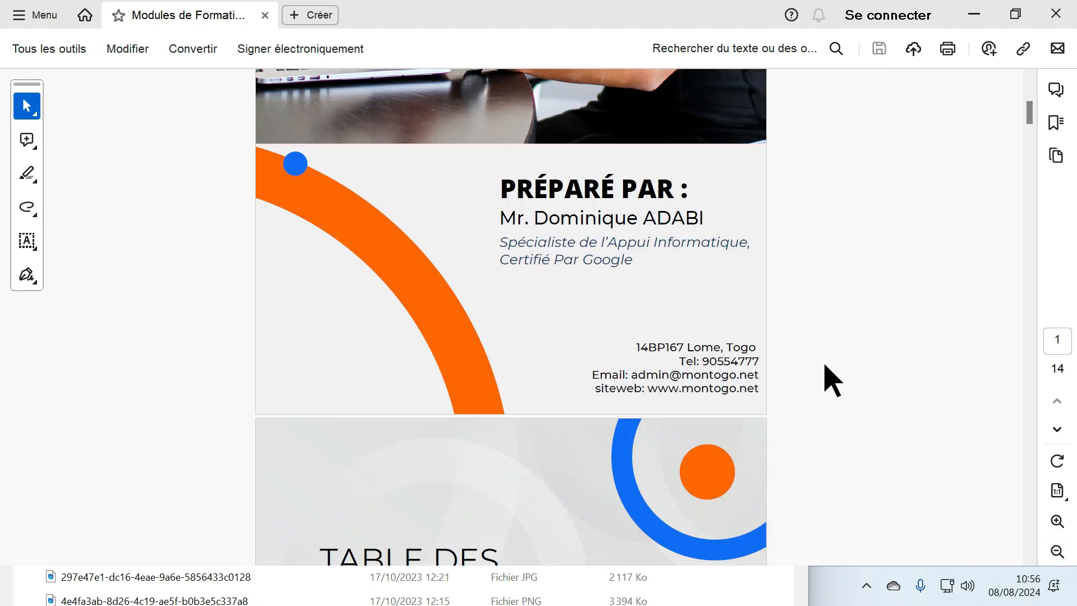
scroll(832, 380, down, 8)
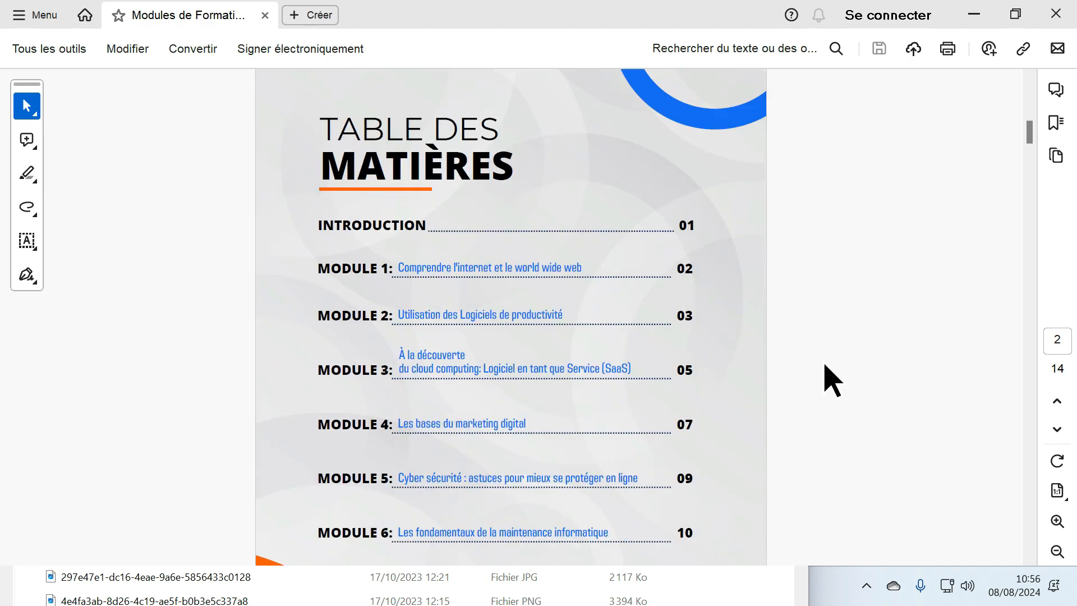
scroll(831, 380, down, 8)
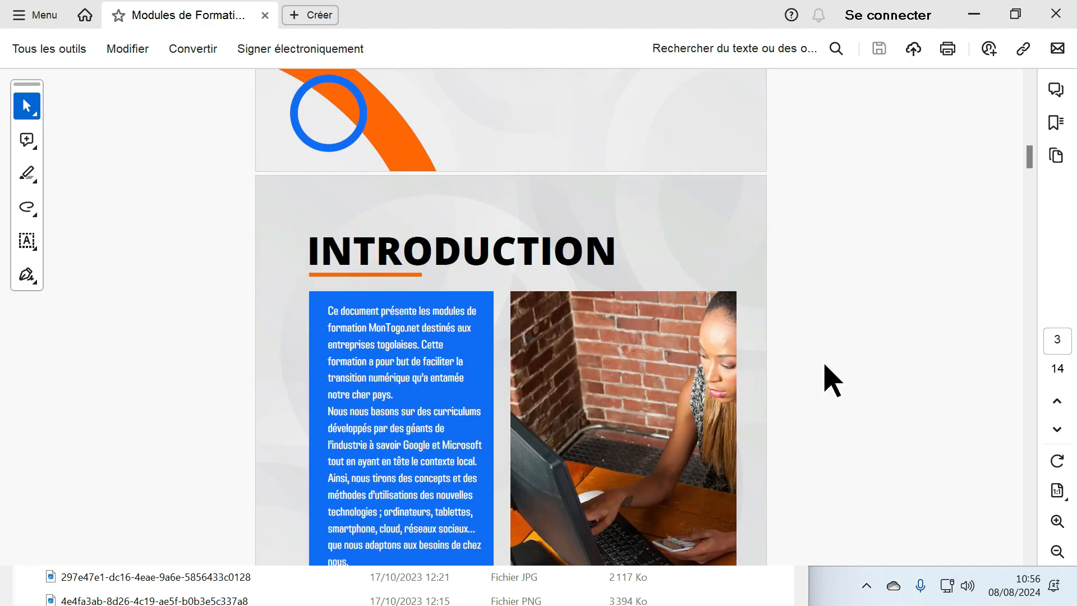
scroll(832, 380, down, 8)
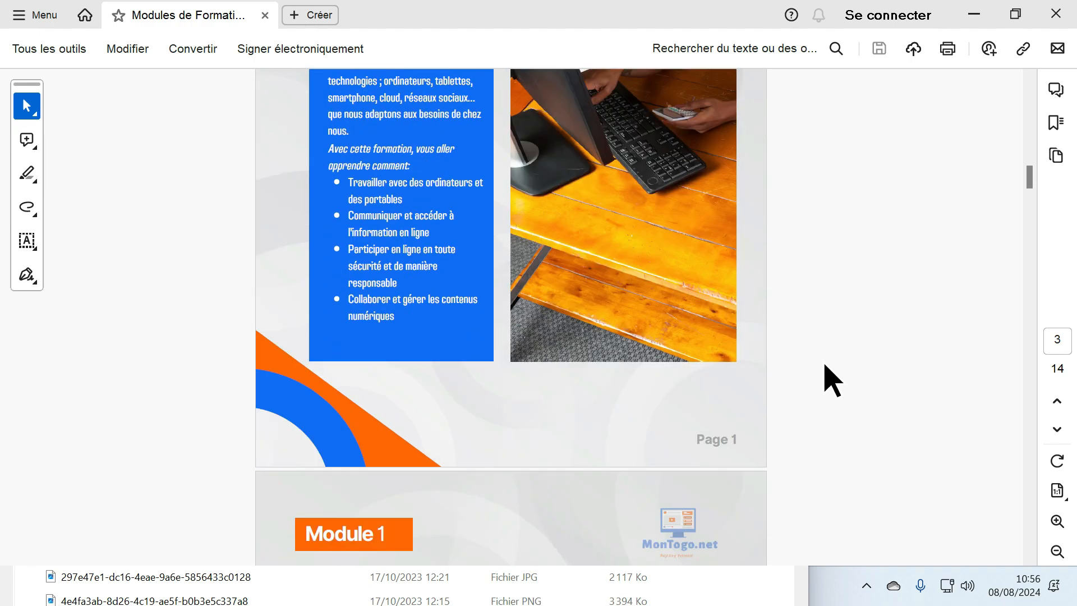
scroll(832, 379, down, 6)
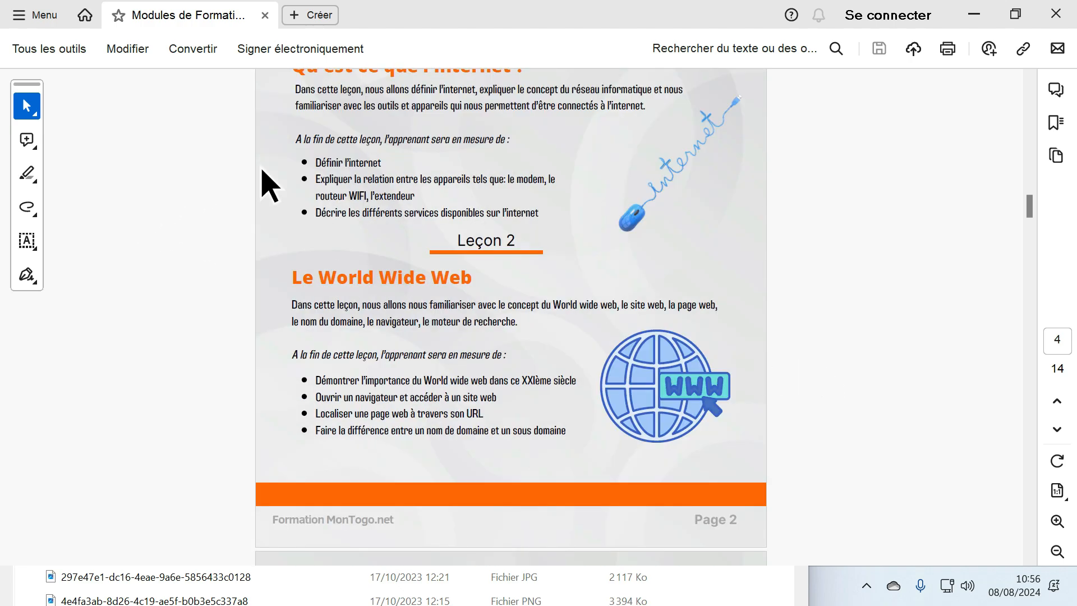
scroll(368, 283, down, 4)
scroll(365, 287, down, 3)
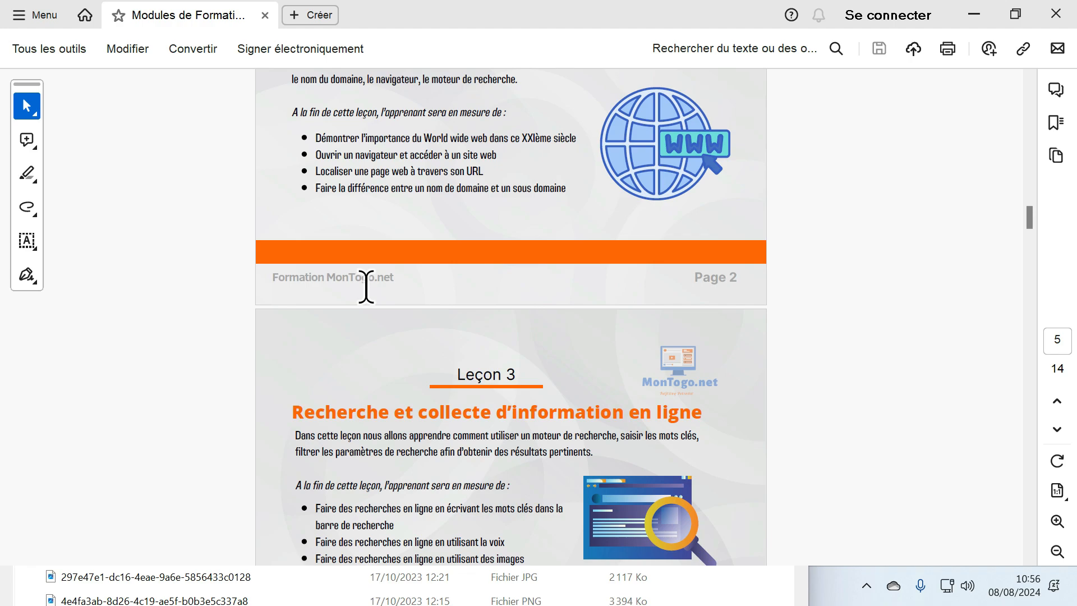
scroll(516, 331, down, 3)
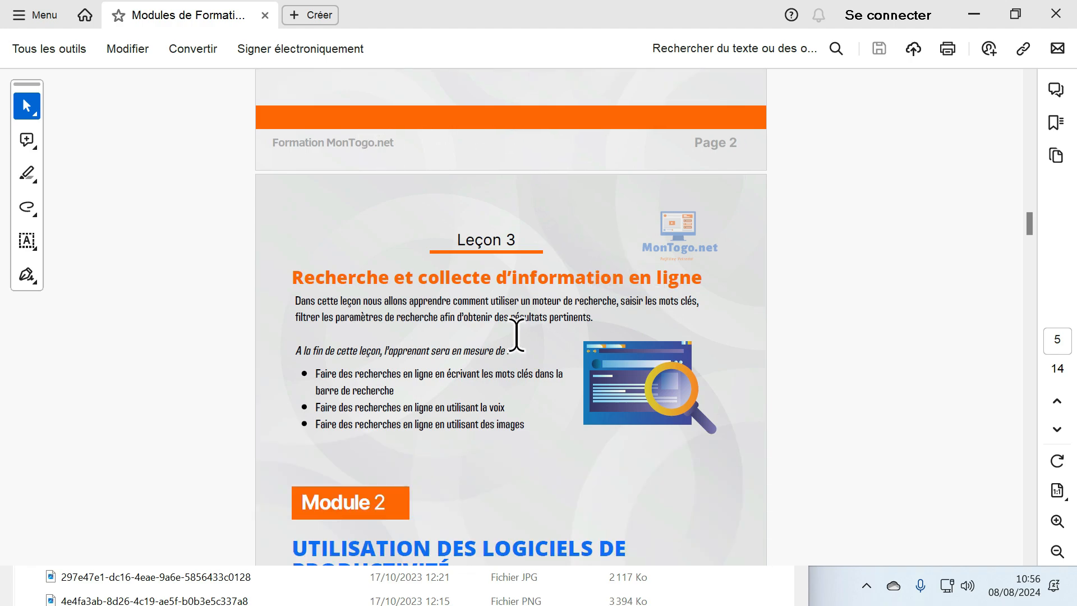
scroll(617, 385, down, 5)
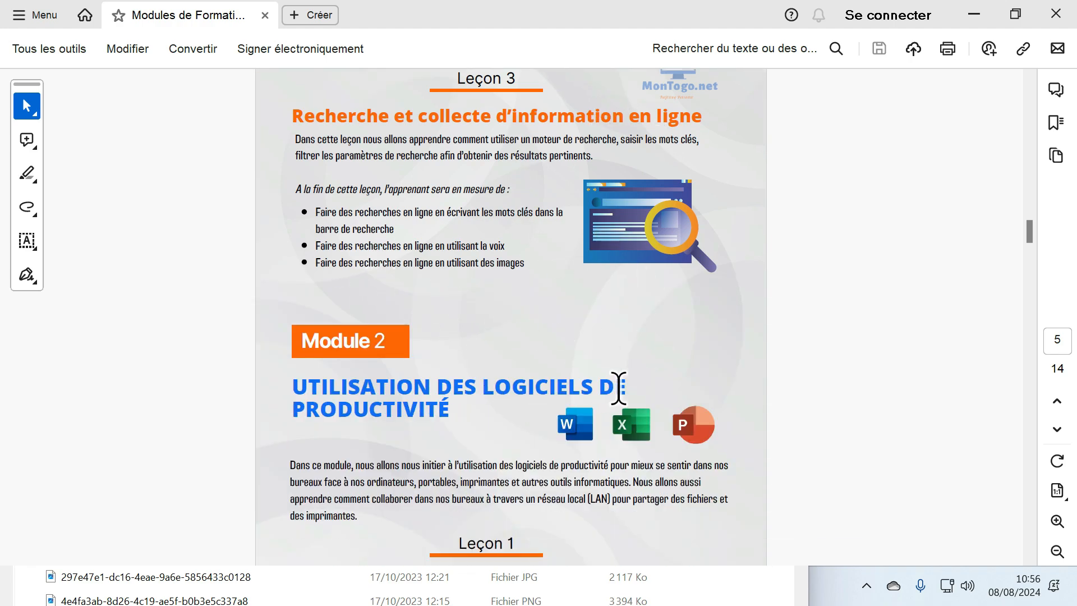
drag(1032, 246, 1030, 65)
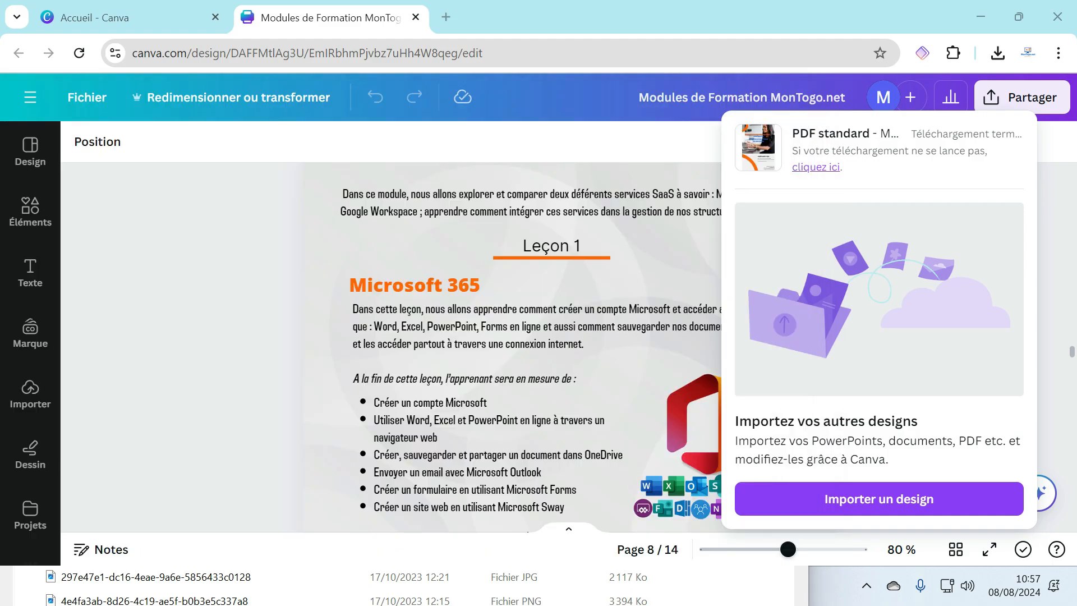
Return to the browser and open fliphtml5.com in a new tab.
click(491, 21)
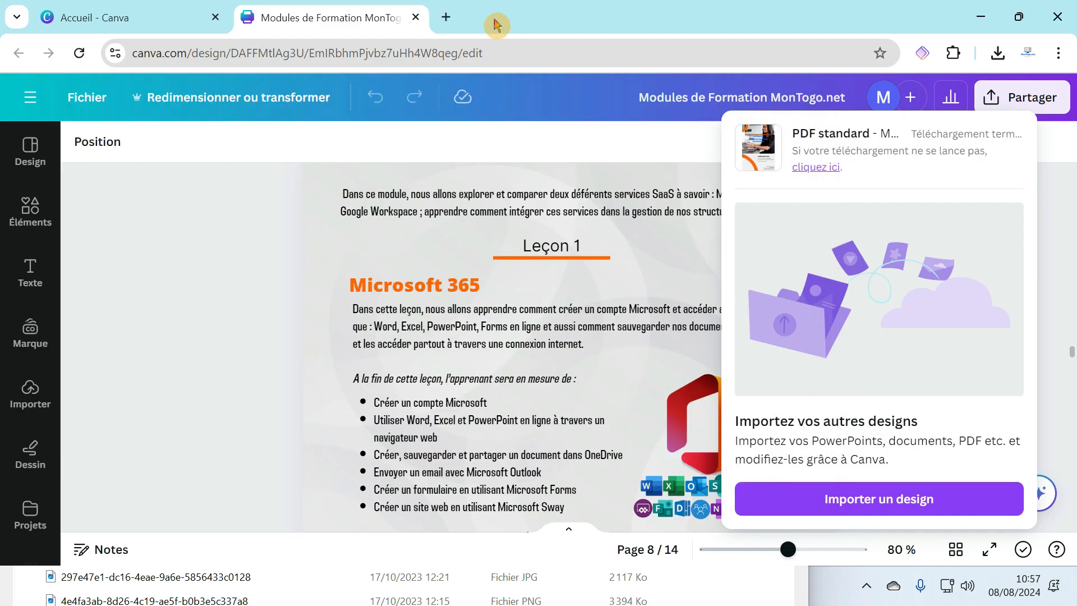
click(444, 21)
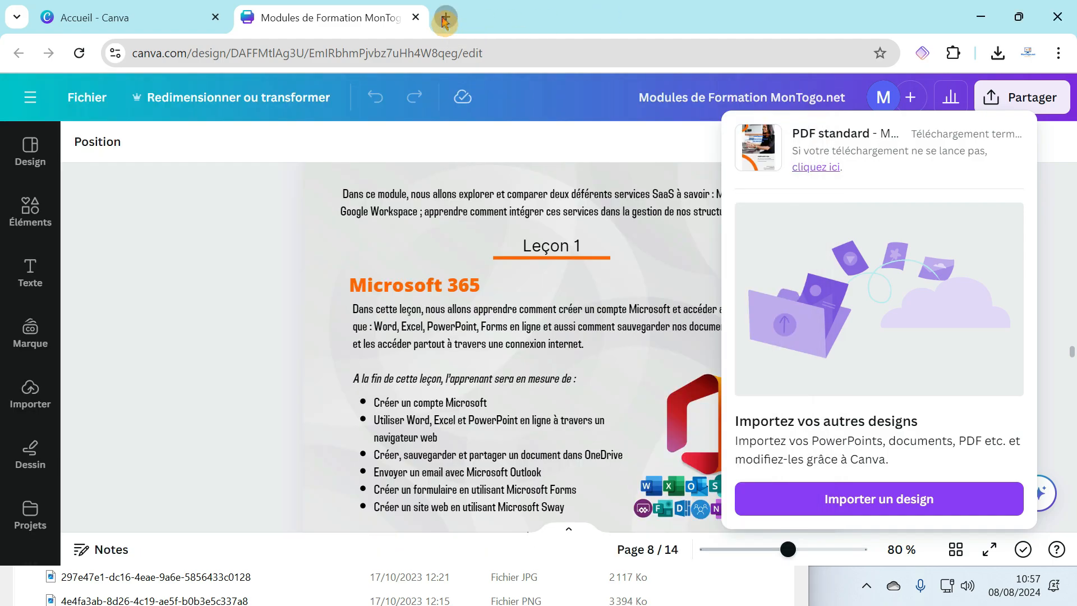
click(312, 51)
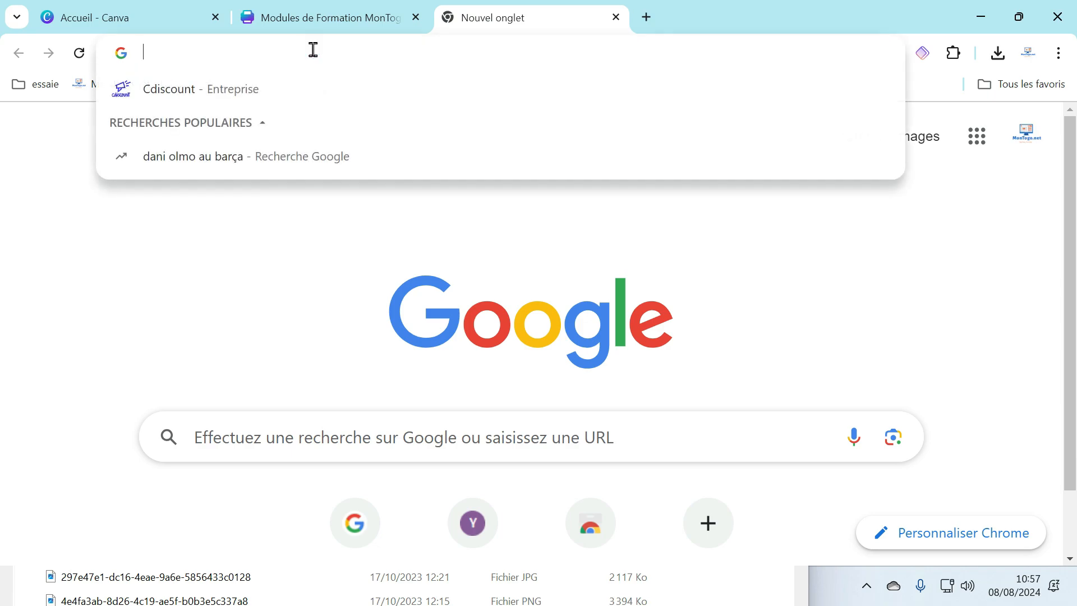
text(flipht)
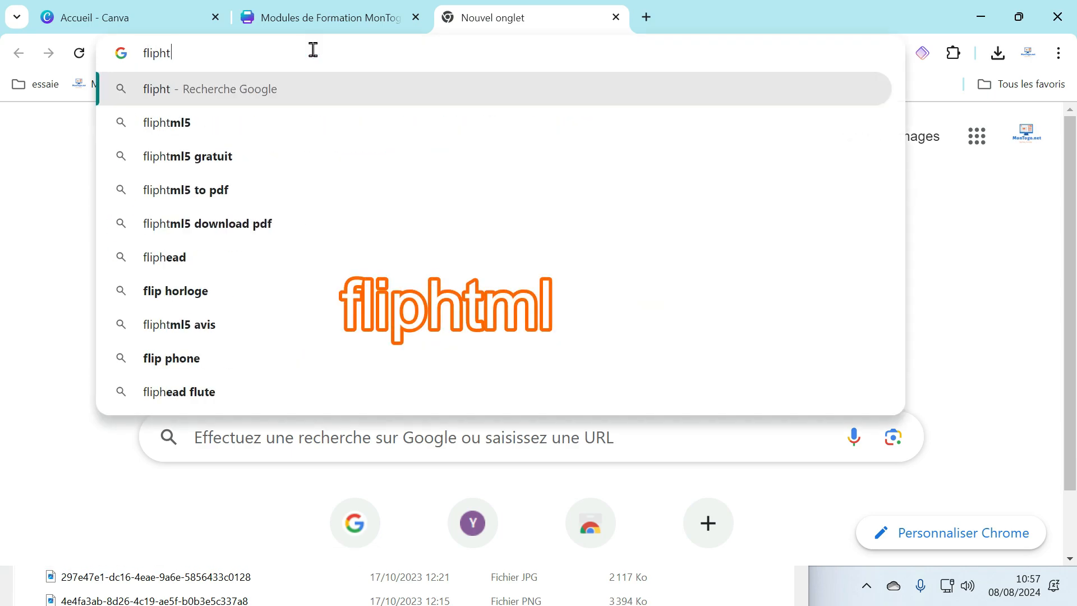
text(ml5.com)
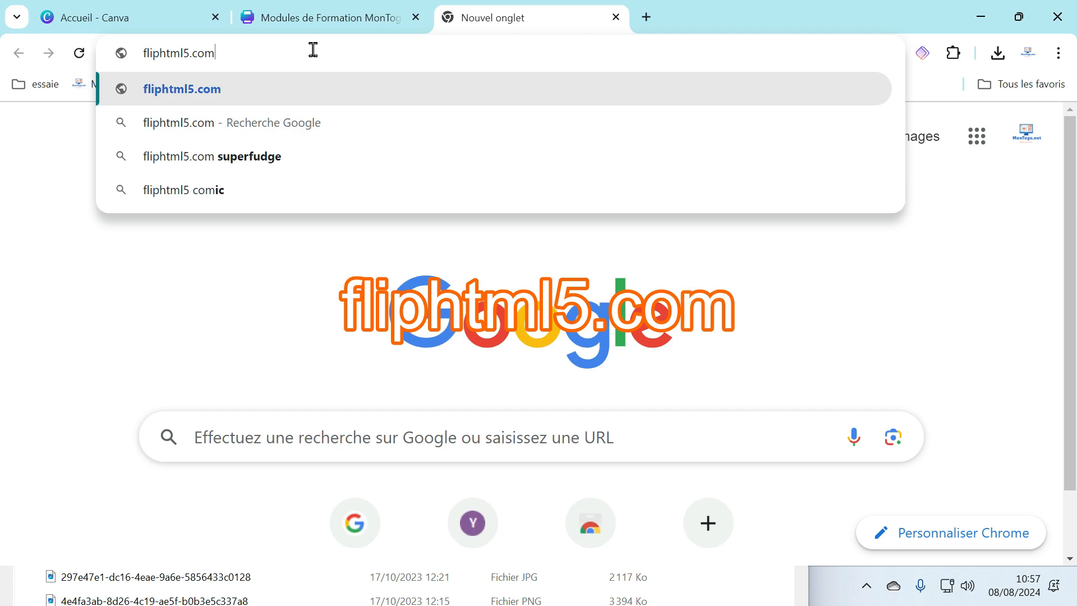
key(Return)
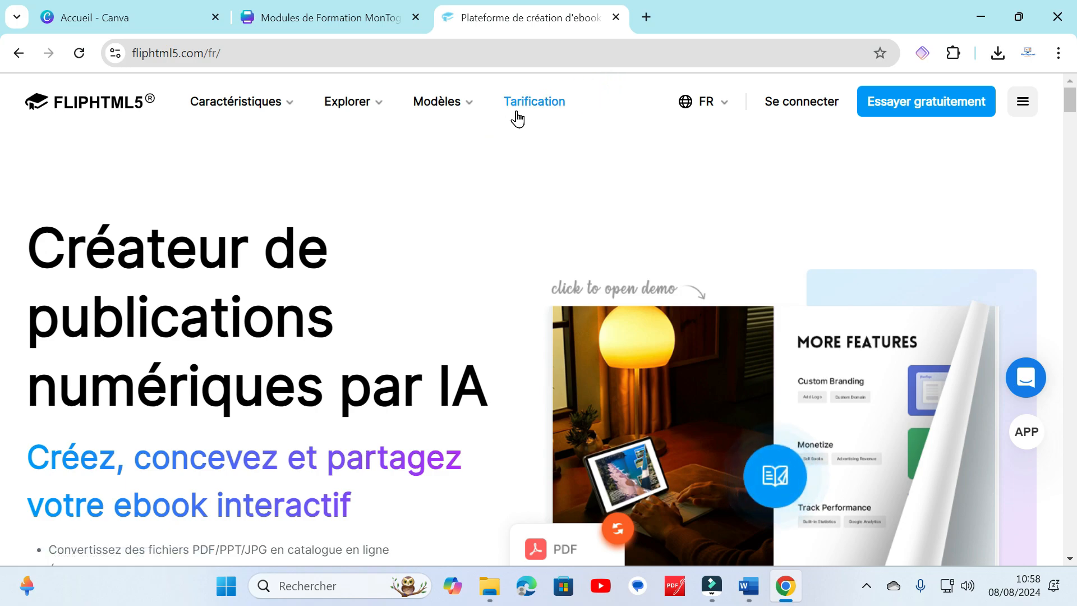
Open the FlipHTML5 pricing page and compare the Free, Pro, Platinum and Enterprise plans.
click(541, 95)
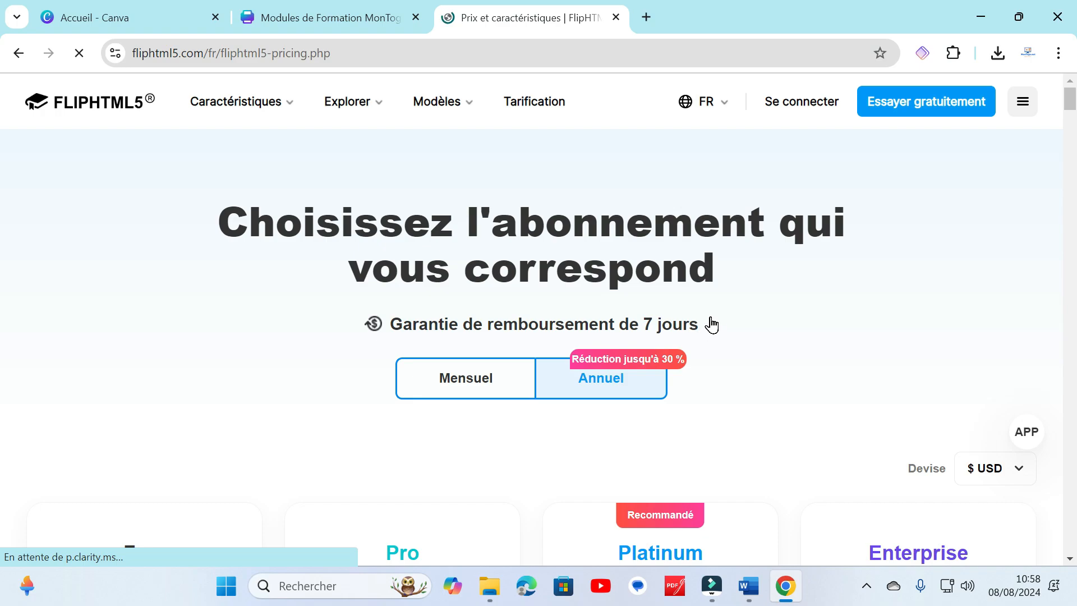
scroll(710, 321, down, 5)
scroll(492, 297, down, 3)
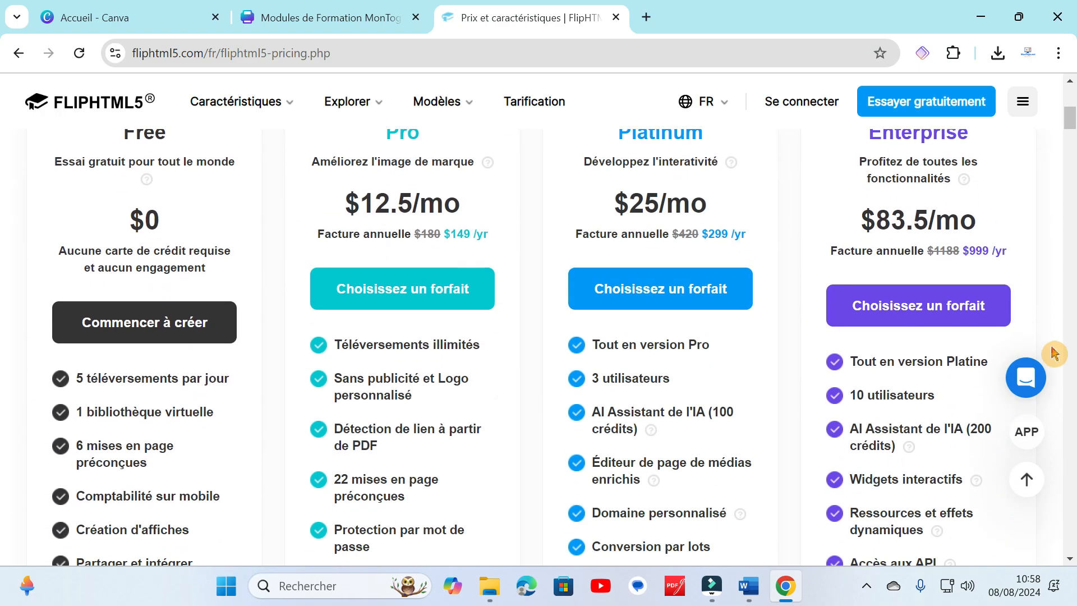
Review the yearly prices and included features of the subscription plans, particularly the Free plan.
scroll(704, 296, up, 5)
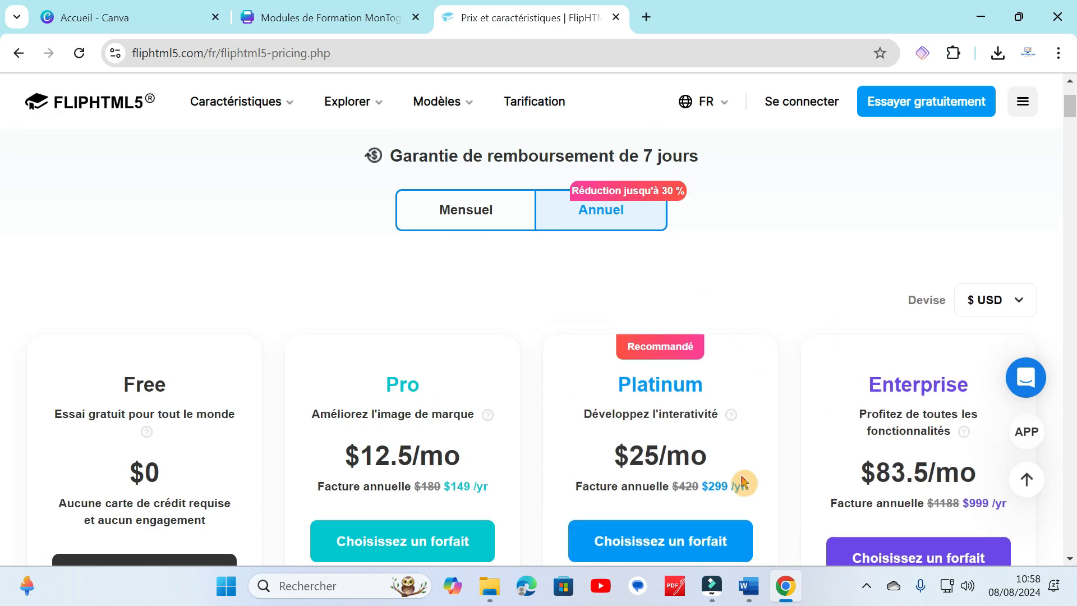
scroll(440, 325, down, 3)
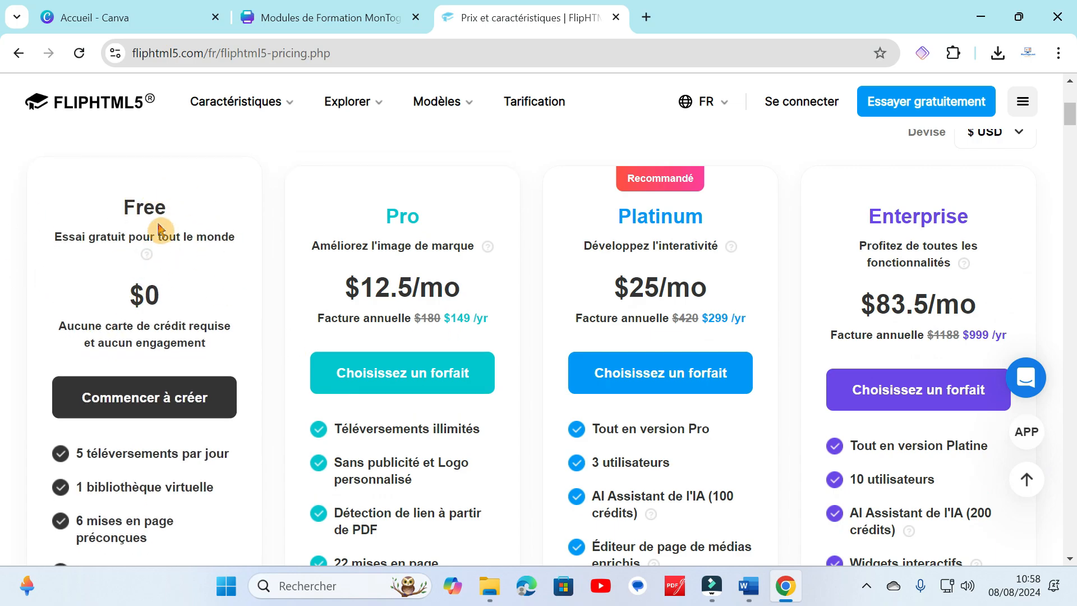
scroll(161, 230, down, 3)
scroll(221, 373, up, 6)
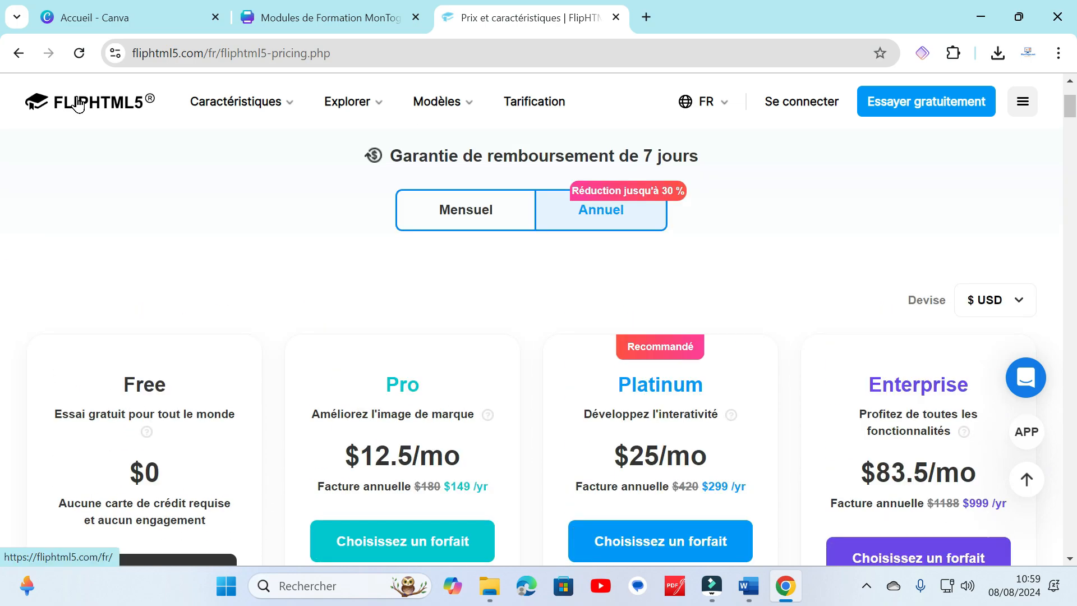
Return to the FlipHTML5 homepage, look over its introduction and start creating a publication.
click(78, 105)
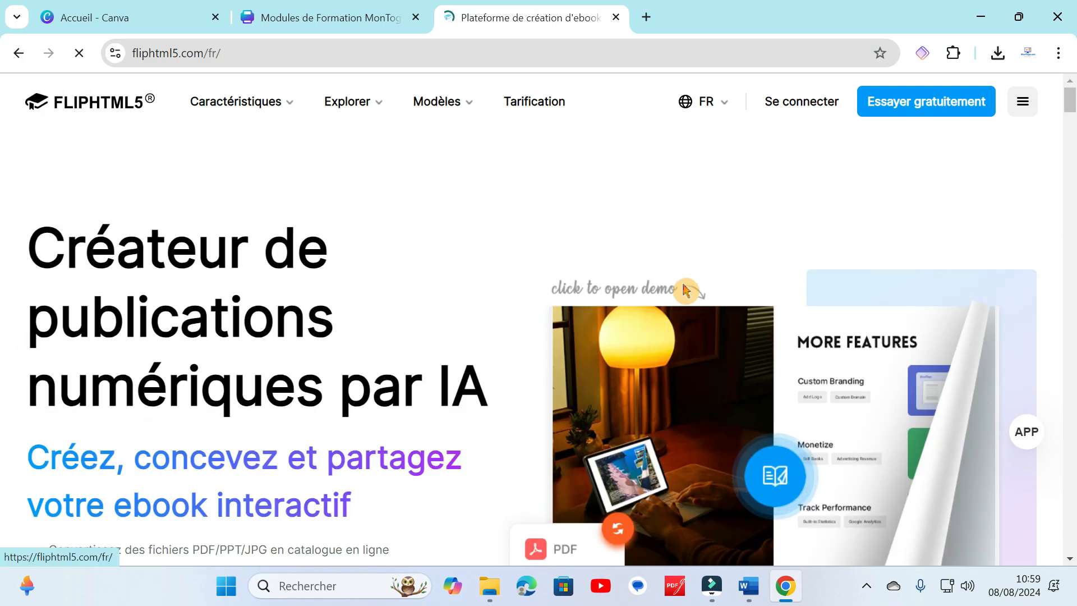
scroll(481, 307, down, 6)
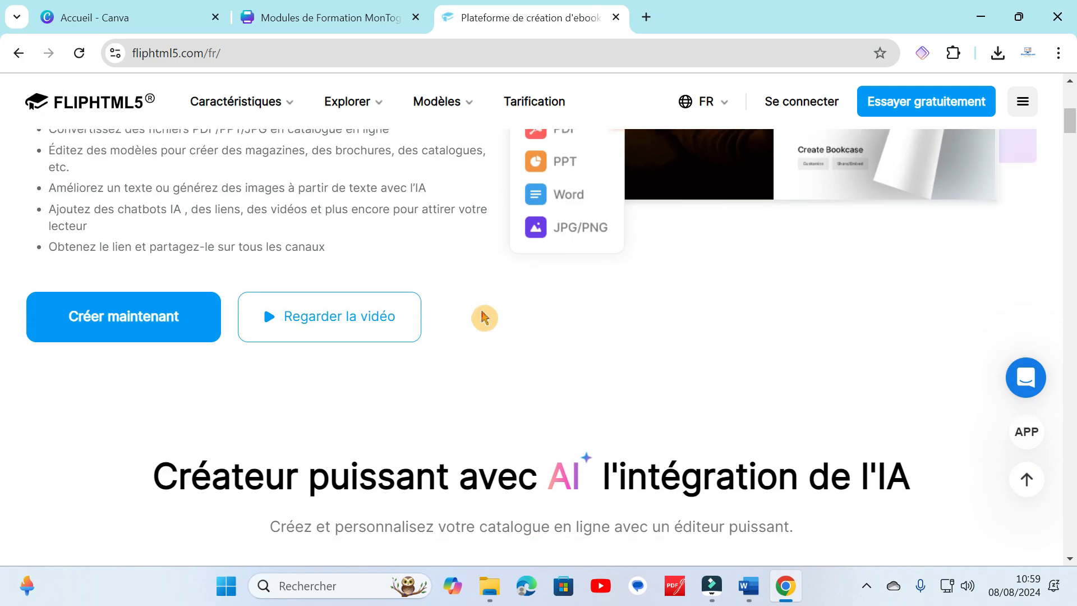
scroll(587, 337, up, 3)
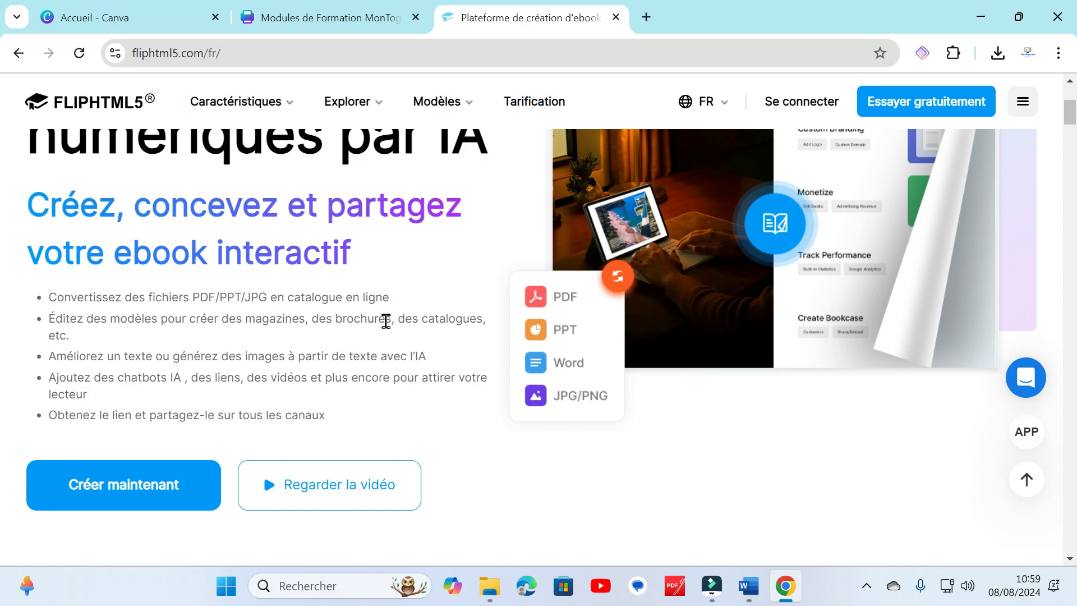
click(122, 489)
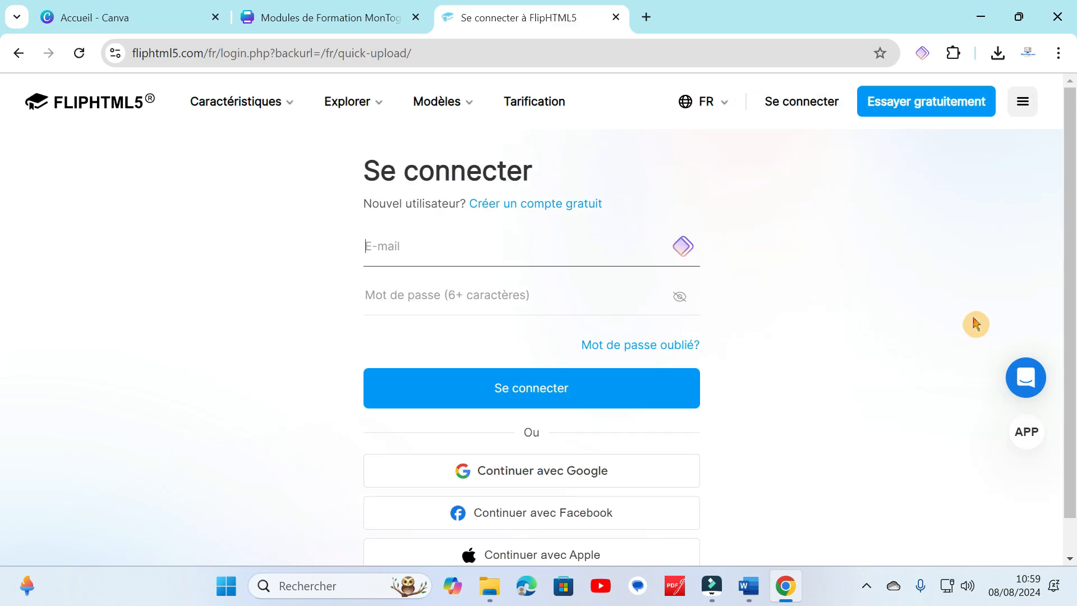
Sign in to FlipHTML5 with the existing Google account and confirm access for fliphtml5.com.
scroll(975, 324, down, 1)
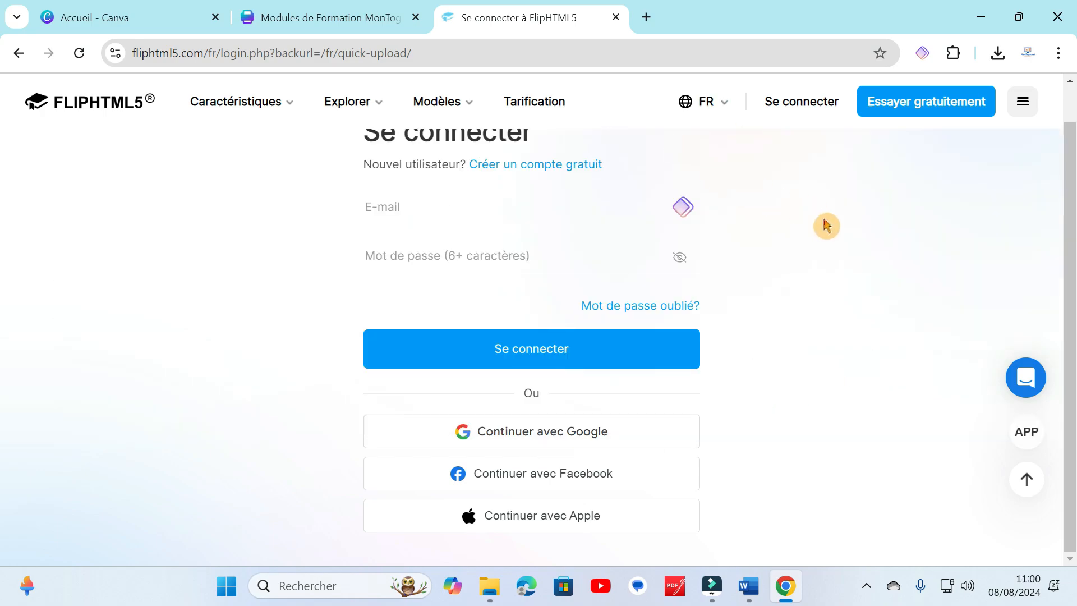
click(509, 432)
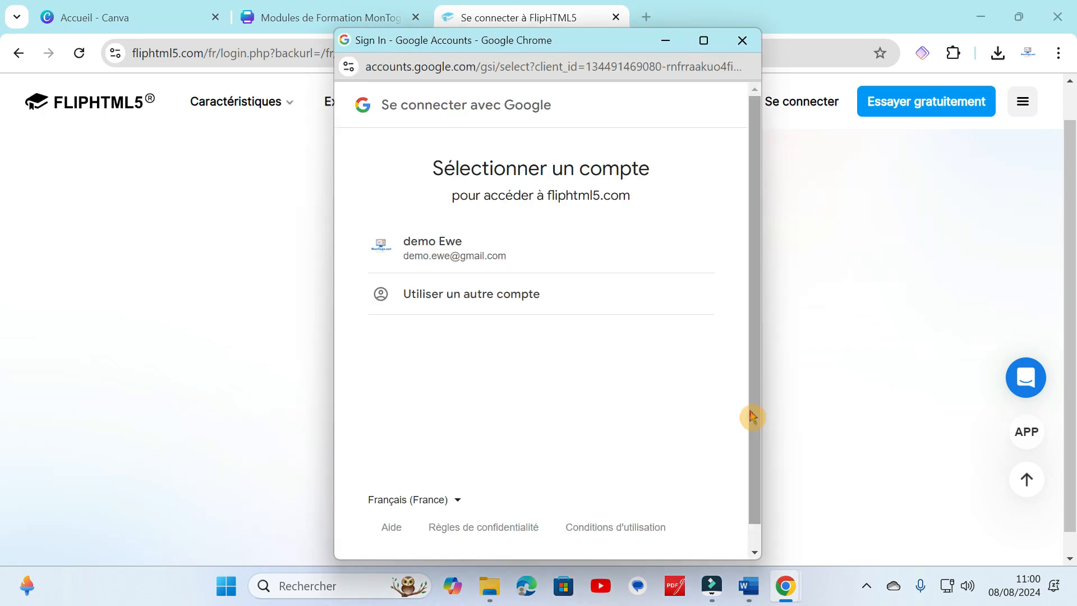
click(471, 251)
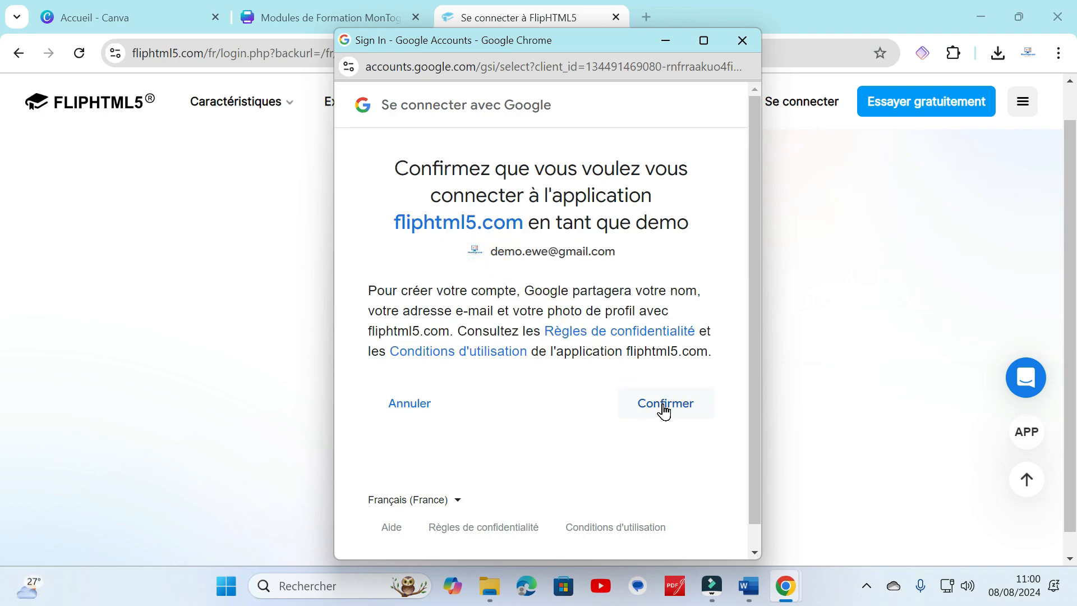
click(664, 404)
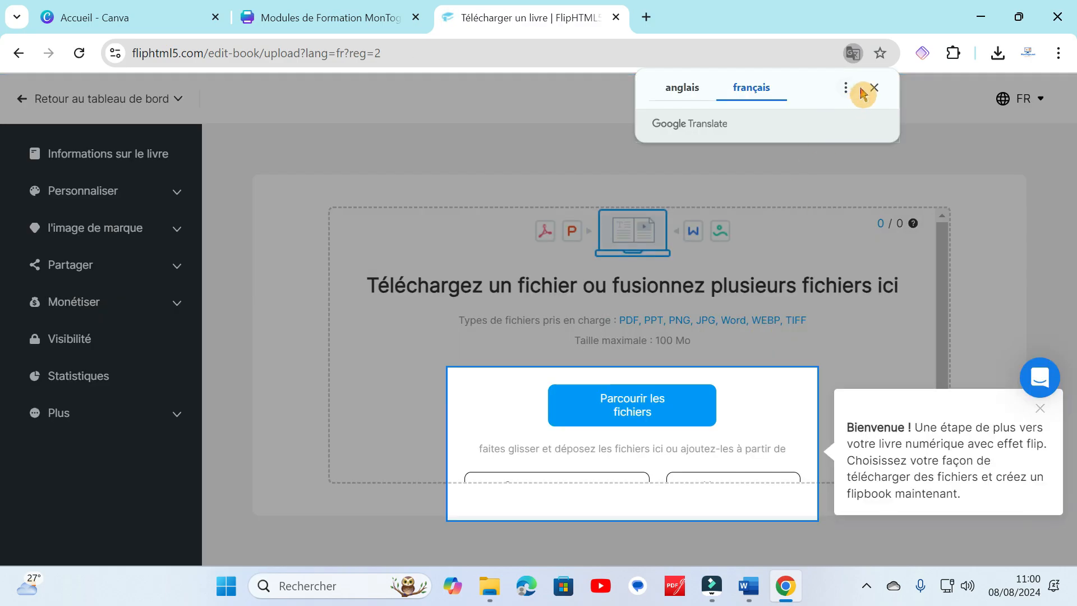
Dismiss the translation and welcome pop-ups and examine the supported file types, size limit and upload sources.
click(875, 88)
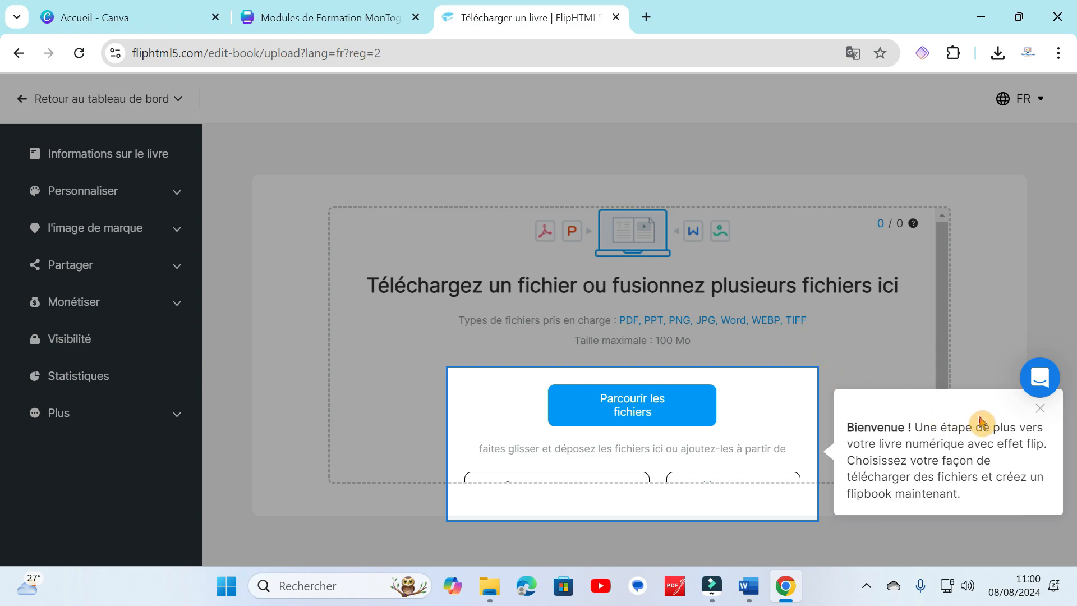
click(1037, 410)
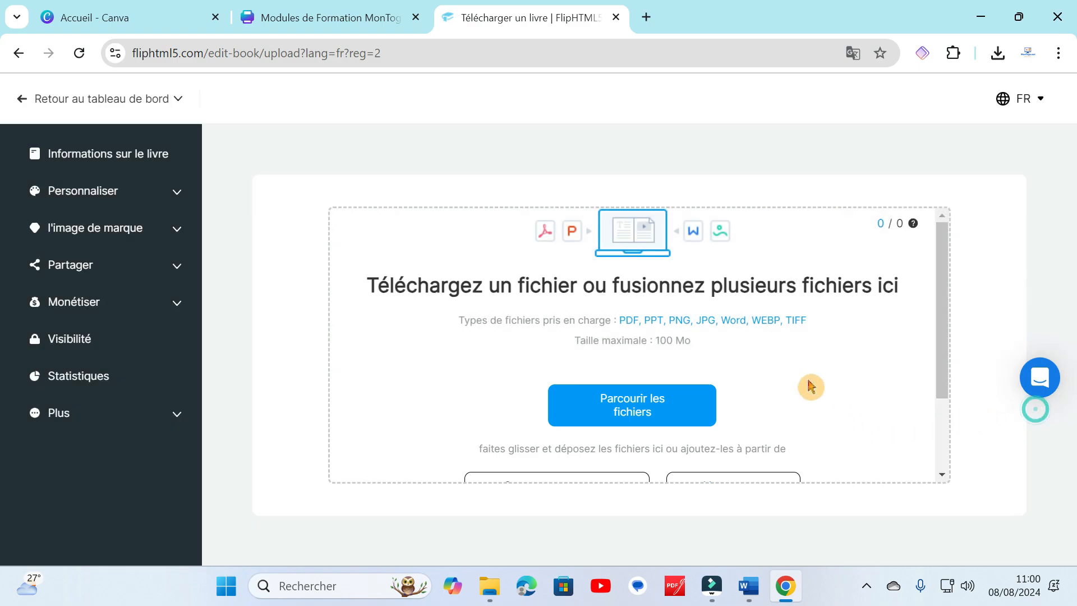
scroll(810, 385, down, 3)
scroll(809, 386, up, 3)
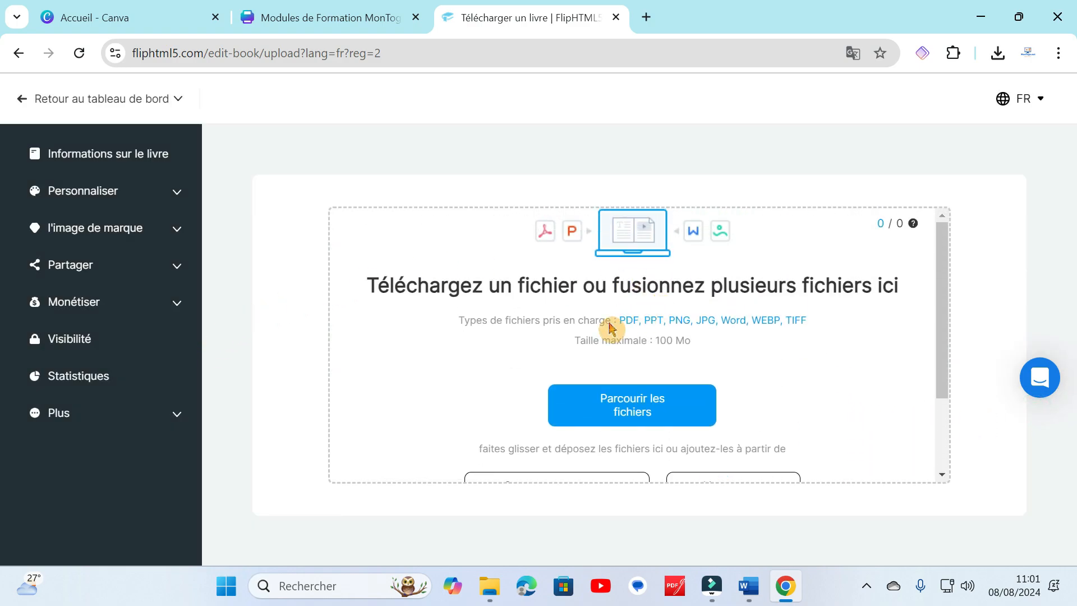
scroll(473, 373, down, 3)
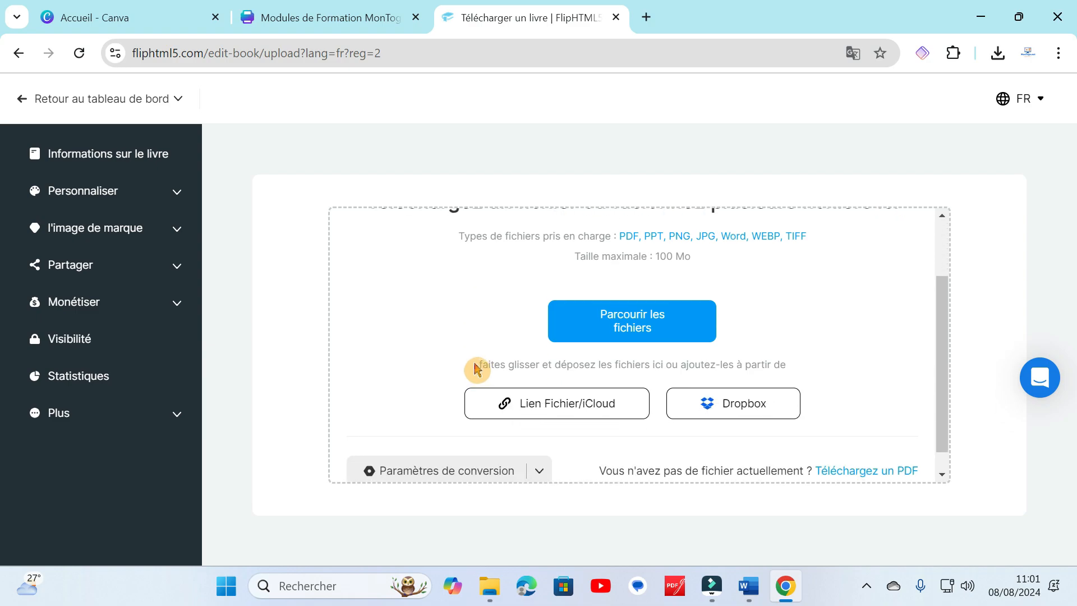
scroll(477, 367, up, 3)
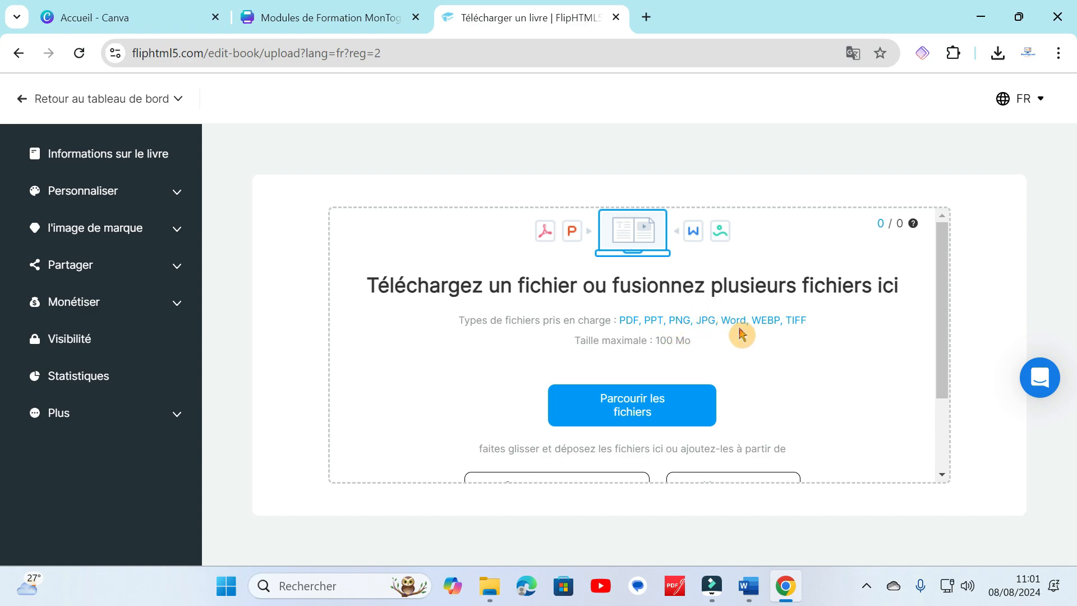
scroll(741, 334, down, 2)
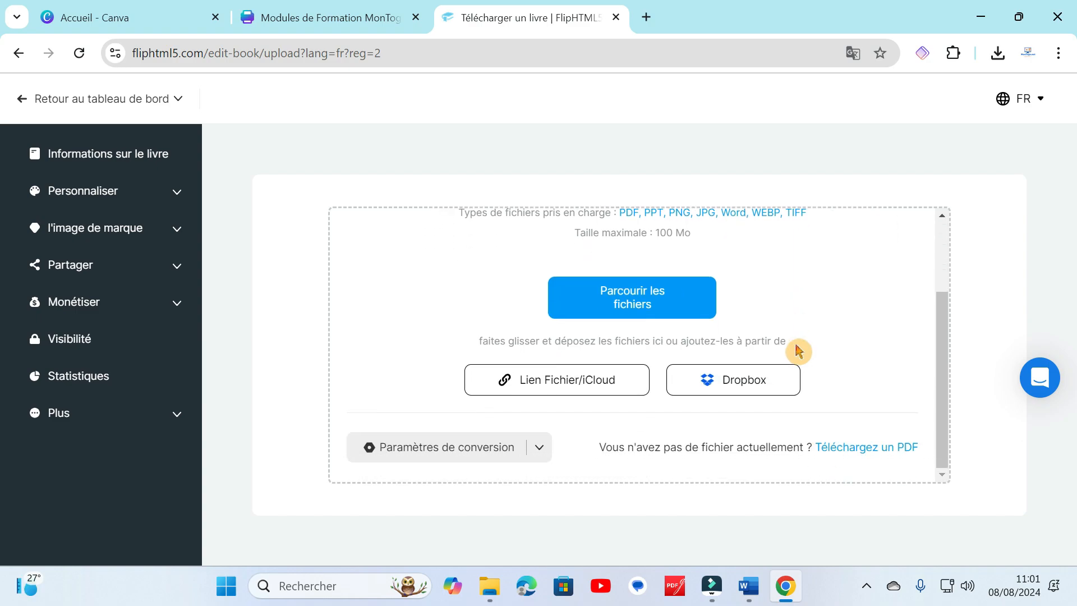
scroll(798, 351, up, 2)
scroll(798, 352, down, 2)
scroll(800, 344, up, 2)
Upload the Modules de Formation MonTogo.net PDF from the Téléchargements folder and dismiss the editor's guided tour.
click(628, 381)
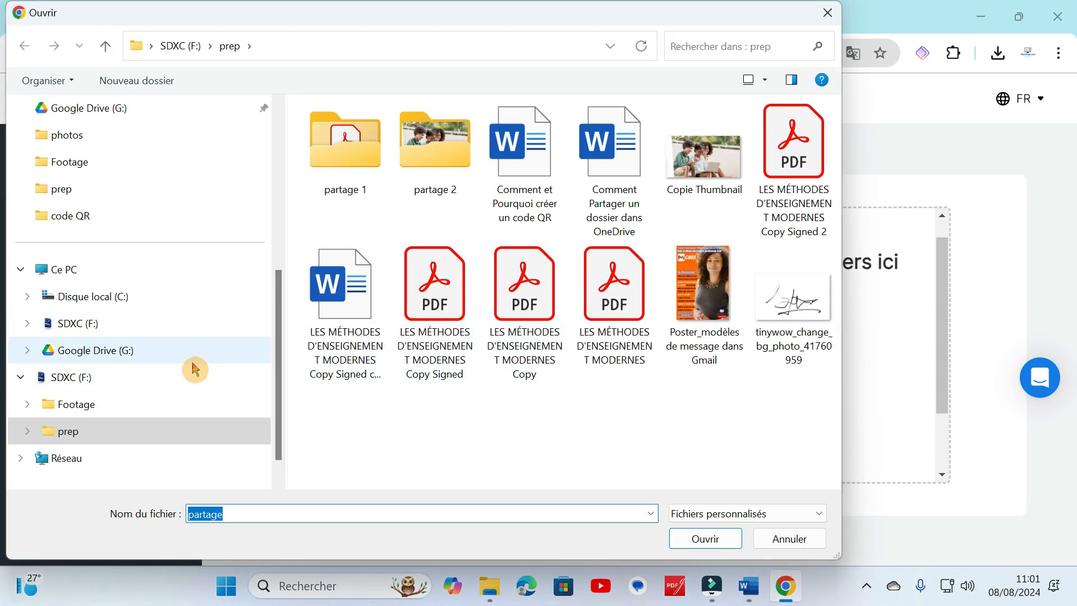
scroll(151, 359, up, 3)
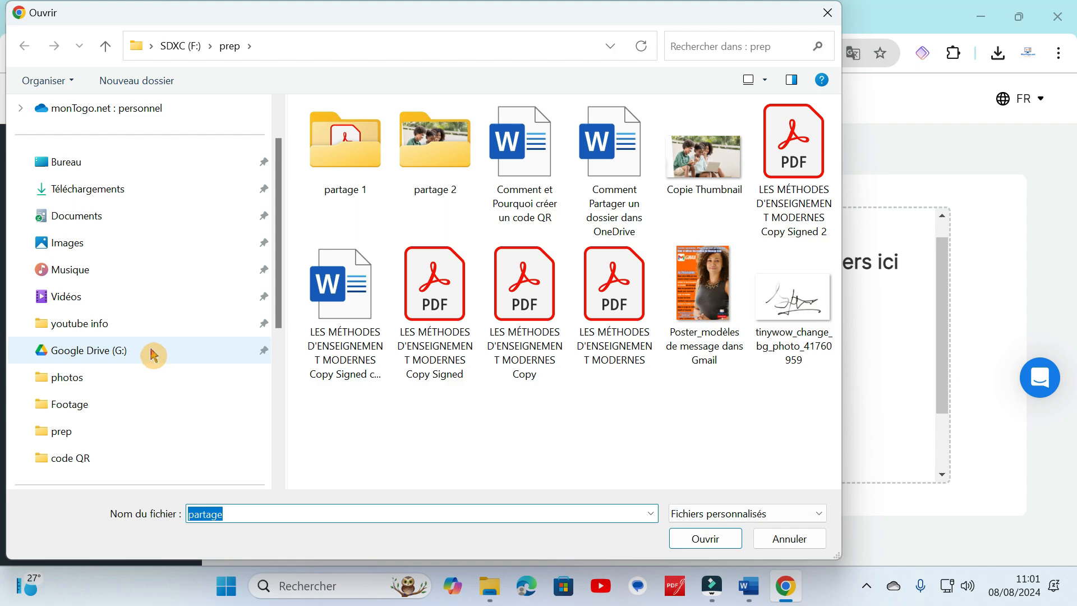
click(112, 189)
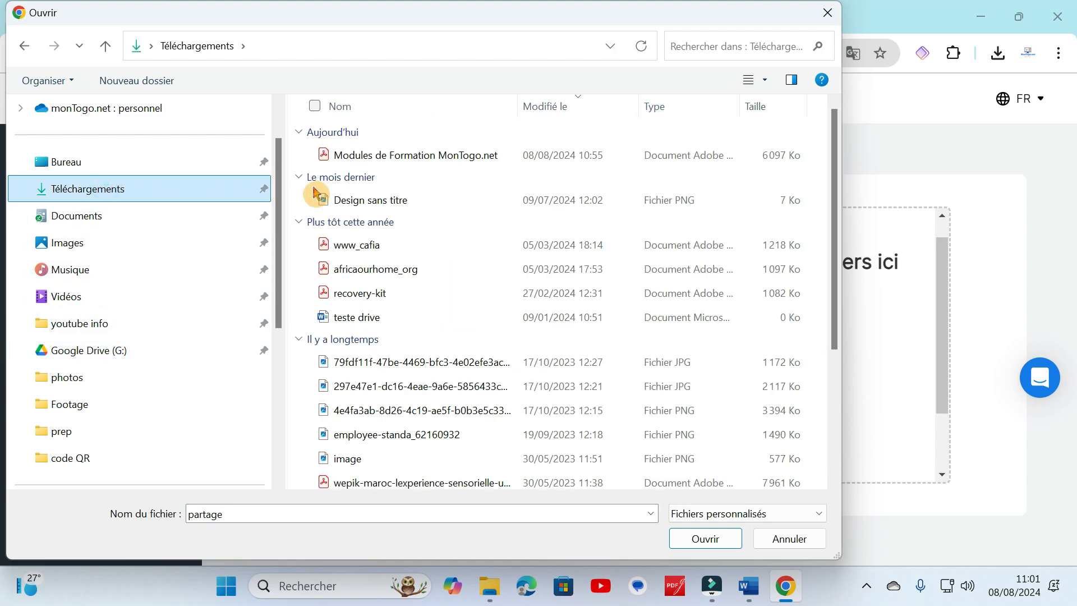
click(401, 160)
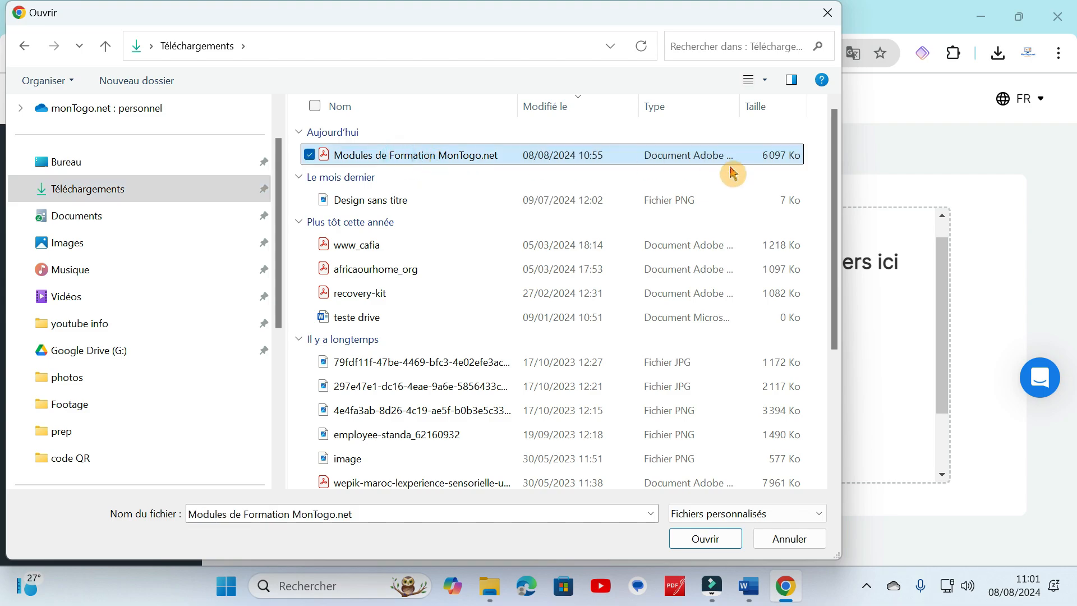
click(705, 538)
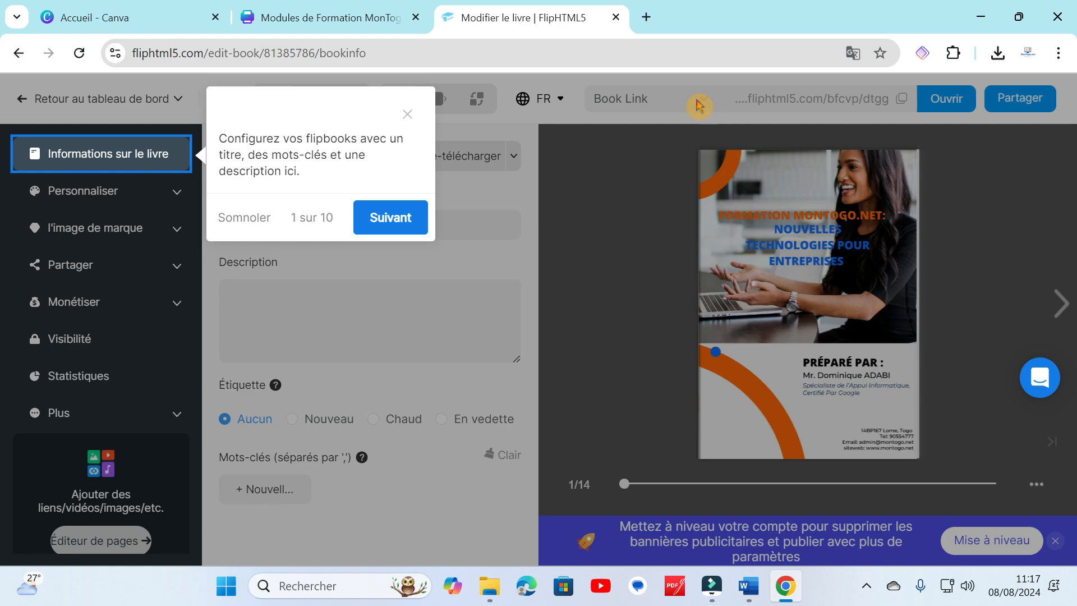
click(389, 218)
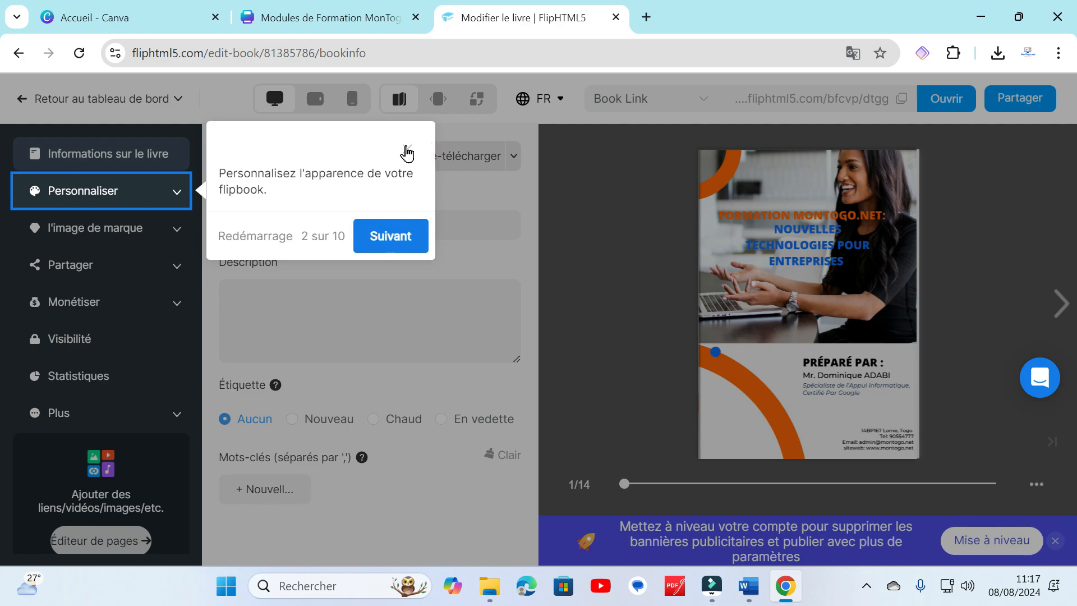
click(407, 150)
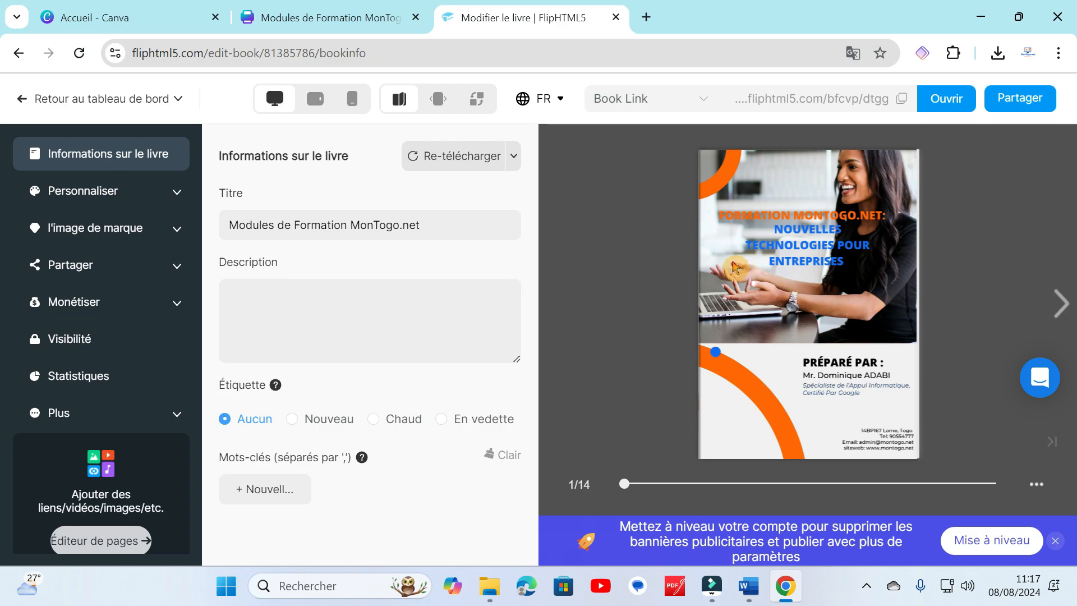
Flip through the flipbook preview from the cover to pages 12-13.
click(1060, 303)
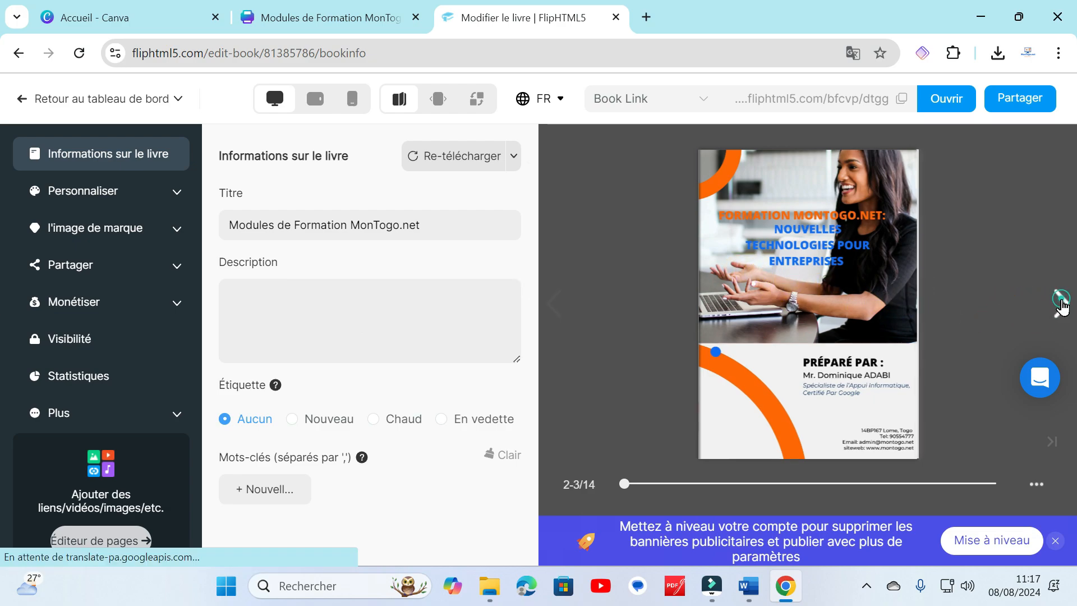
click(1060, 304)
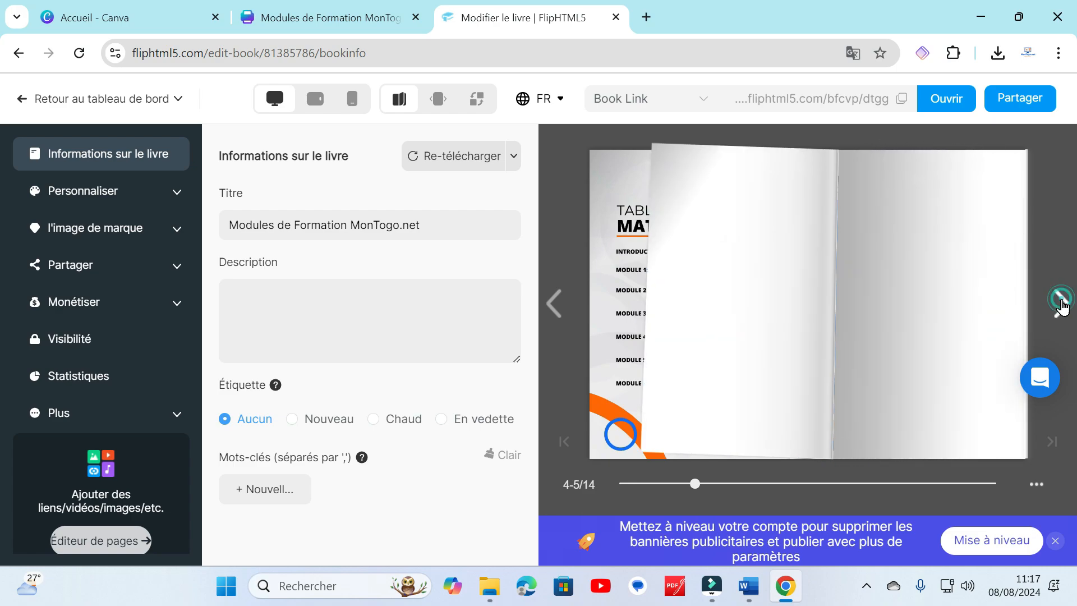
click(1060, 304)
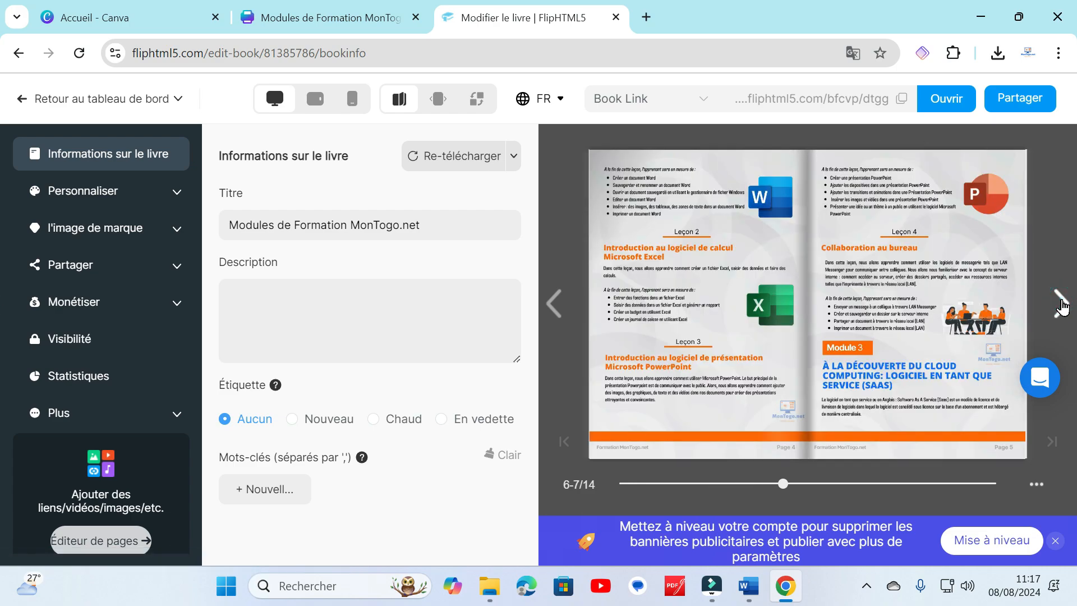
click(1060, 303)
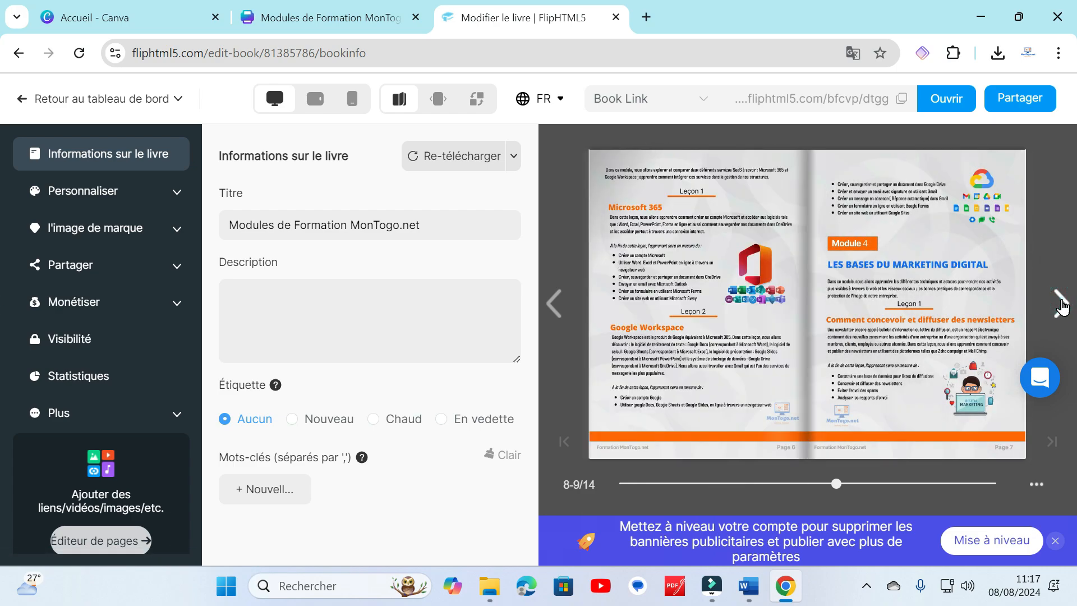
click(1059, 304)
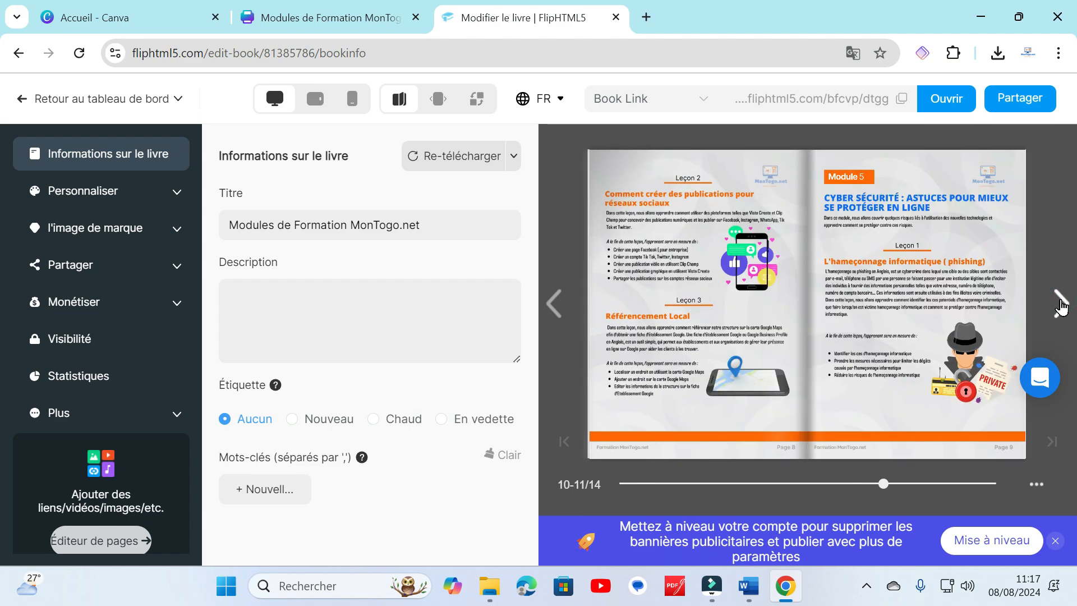
click(1060, 304)
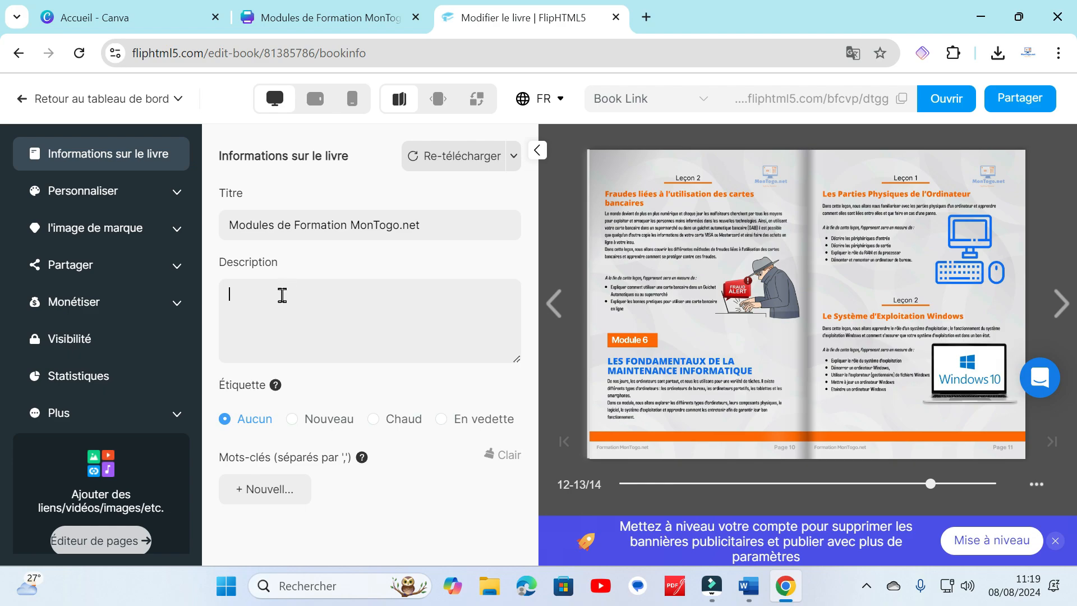
Paste the copied text beginning "Ce document présente les modules de formations MonTogo.net" as the book's description and enlarge its text box.
click(281, 295)
key(super+v)
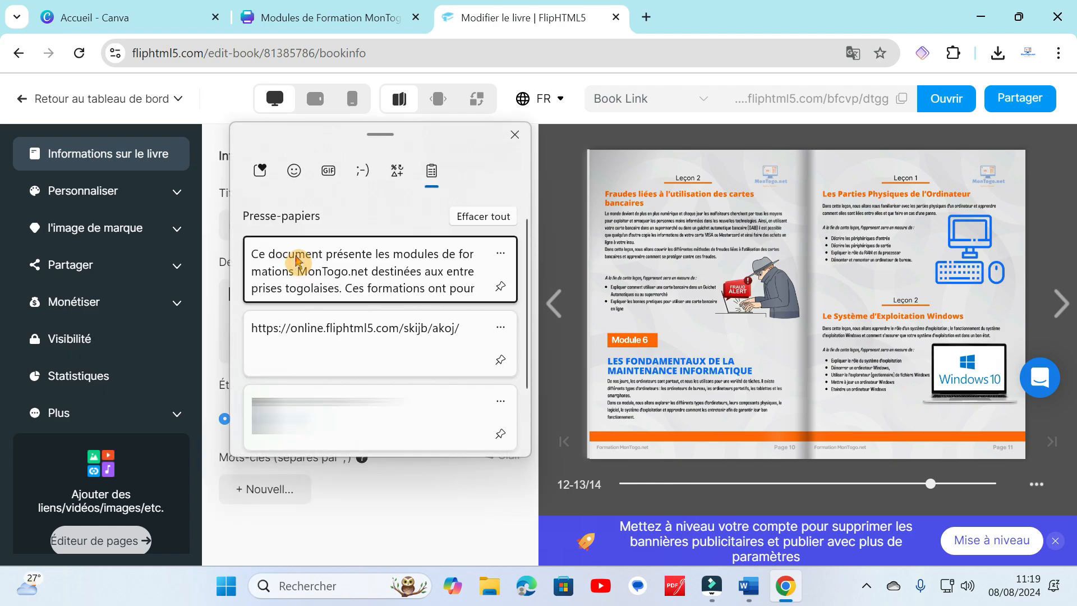
click(296, 261)
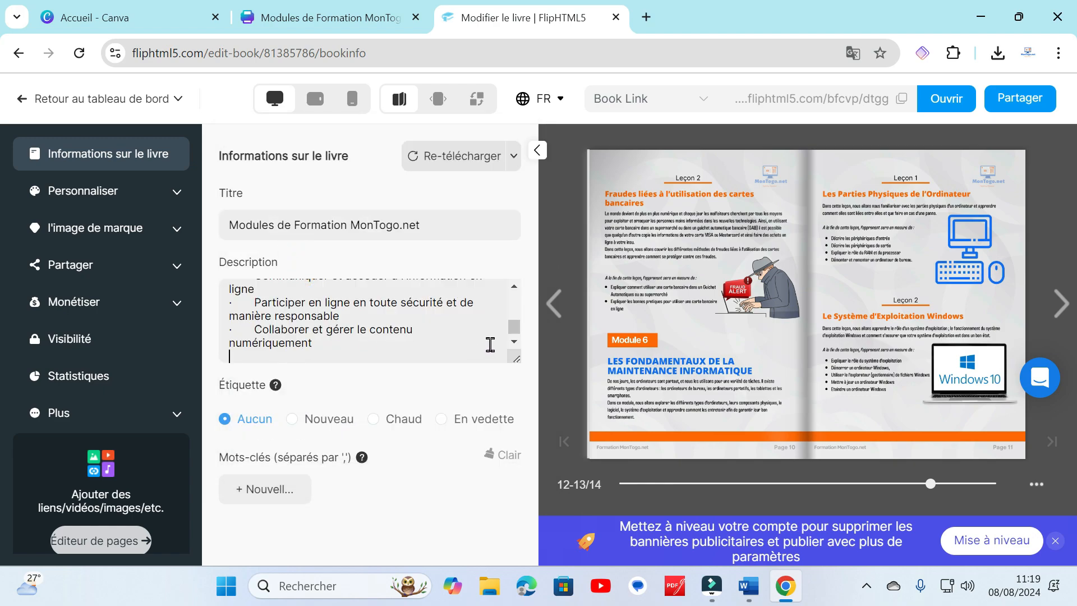
drag(513, 354, 486, 504)
scroll(433, 421, up, 3)
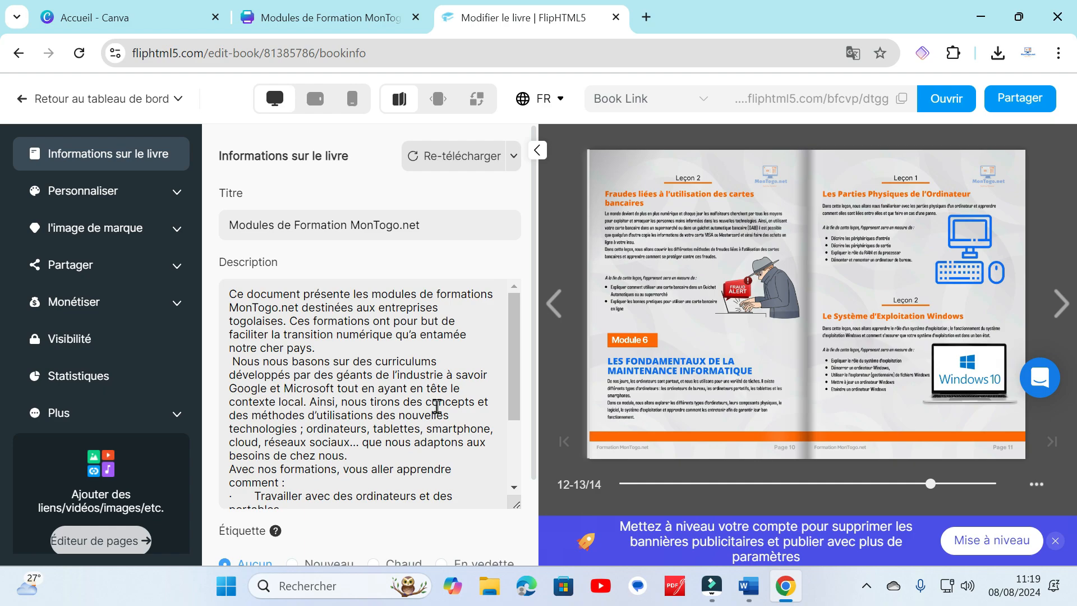
Add "Formation" as a keyword in the book information.
scroll(437, 406, down, 5)
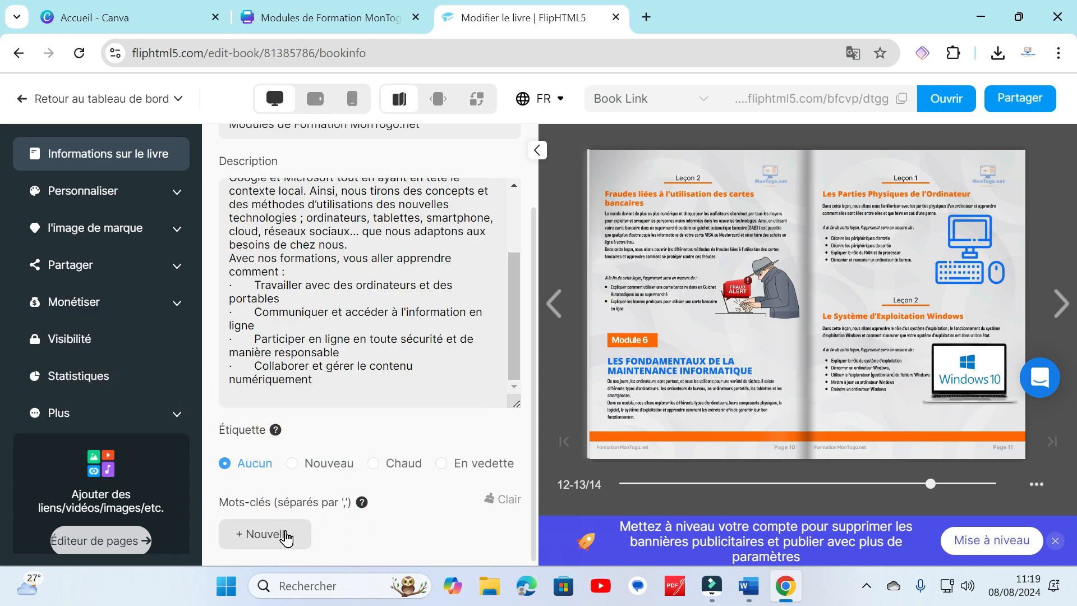
click(284, 531)
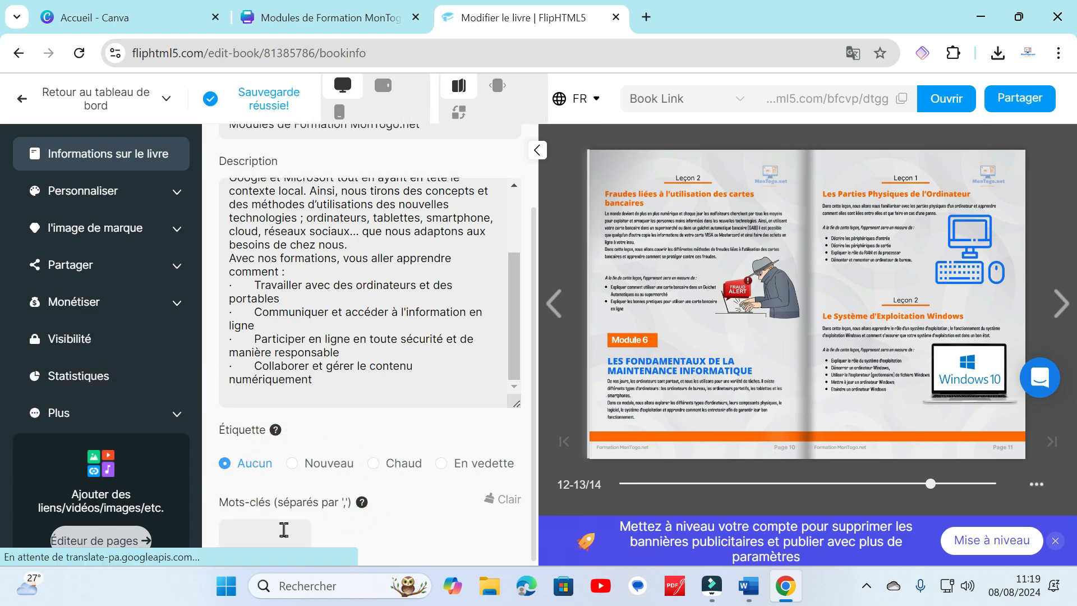
text(Formation)
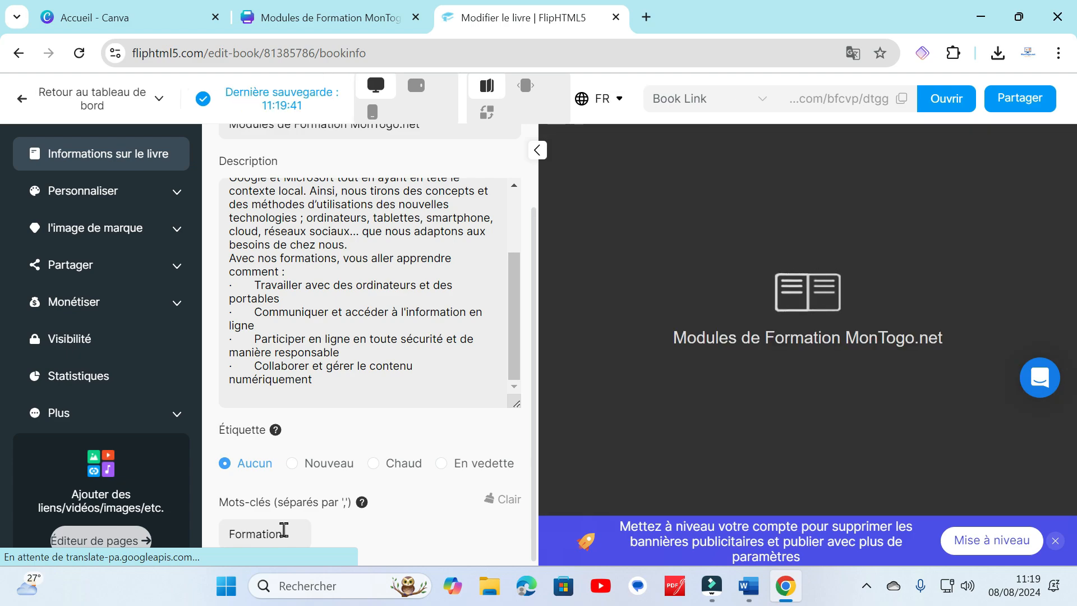
key(Return)
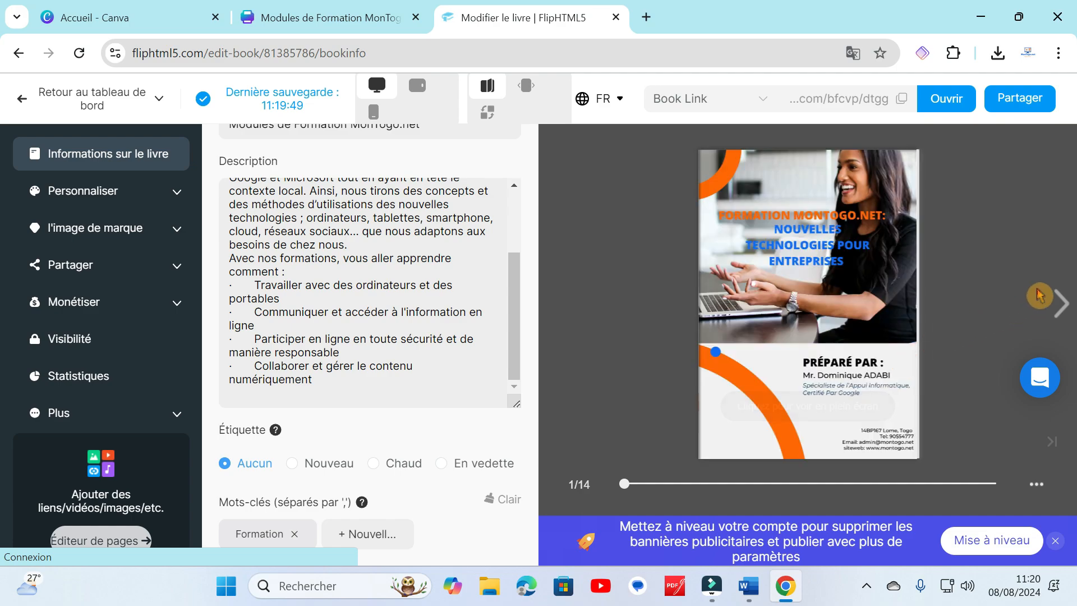
Turn the Previous/Next button off and back on in the design's general settings.
click(1059, 285)
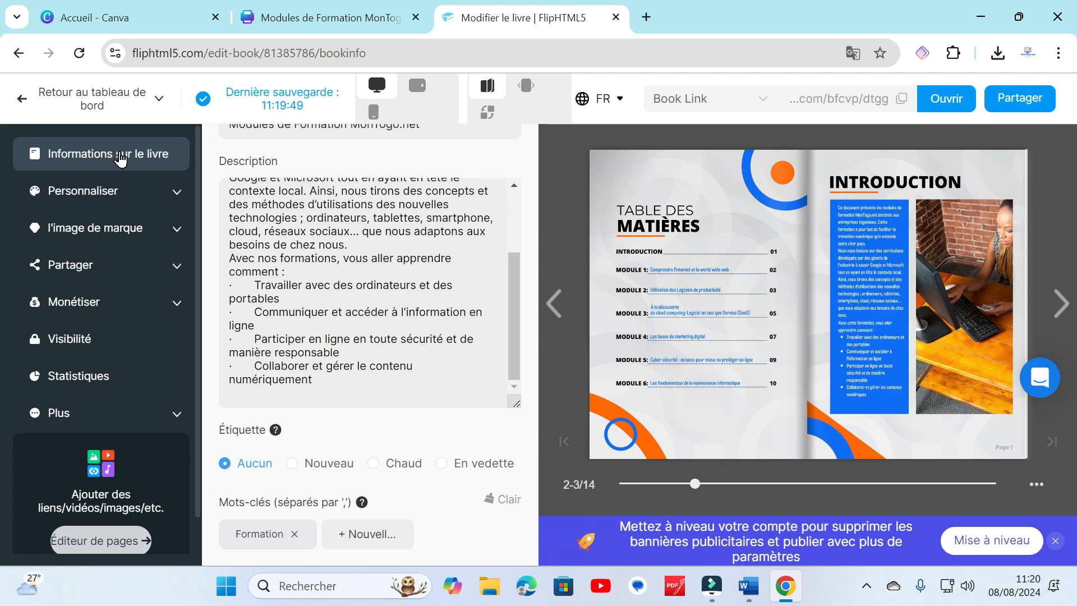
scroll(399, 234, up, 6)
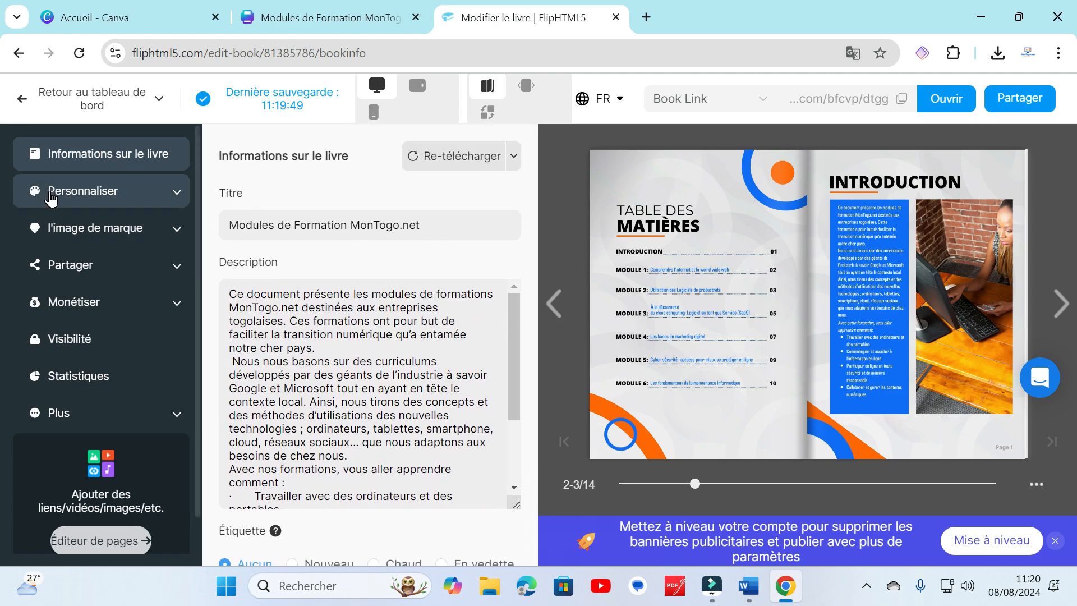
click(106, 190)
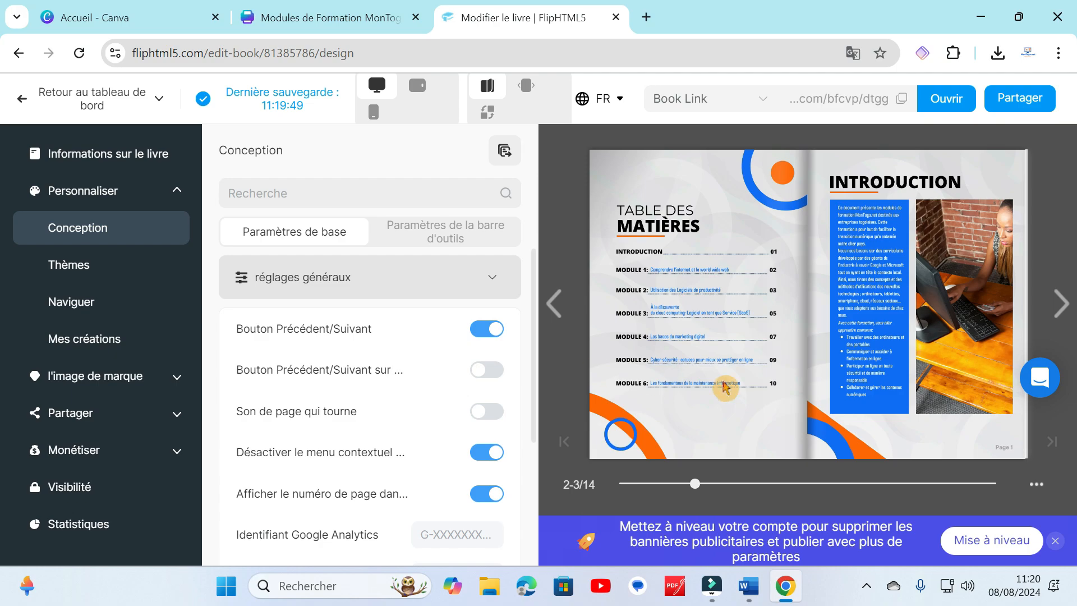
click(480, 334)
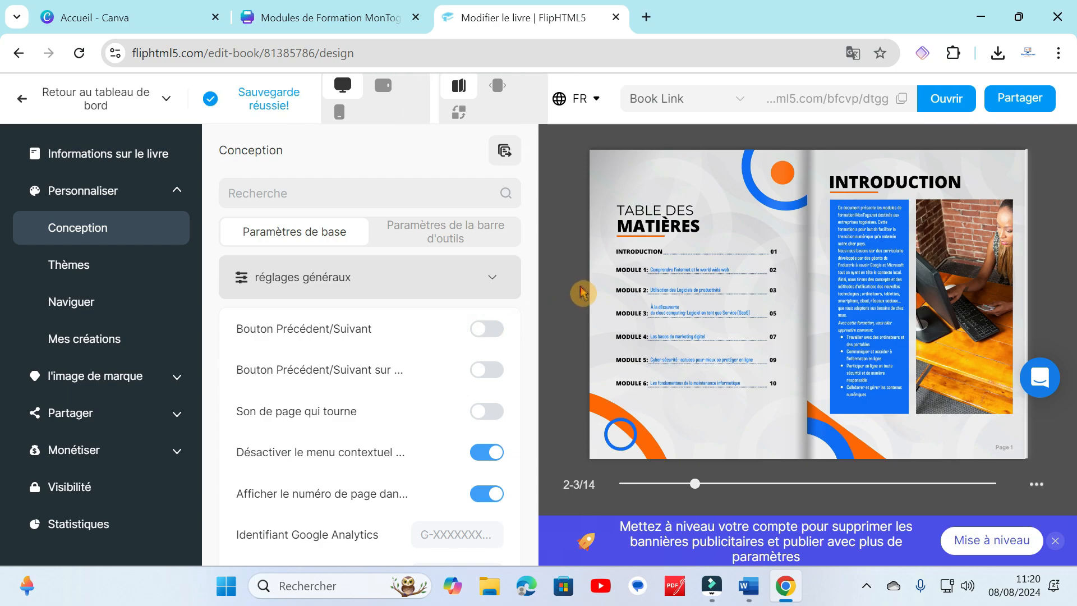
click(498, 334)
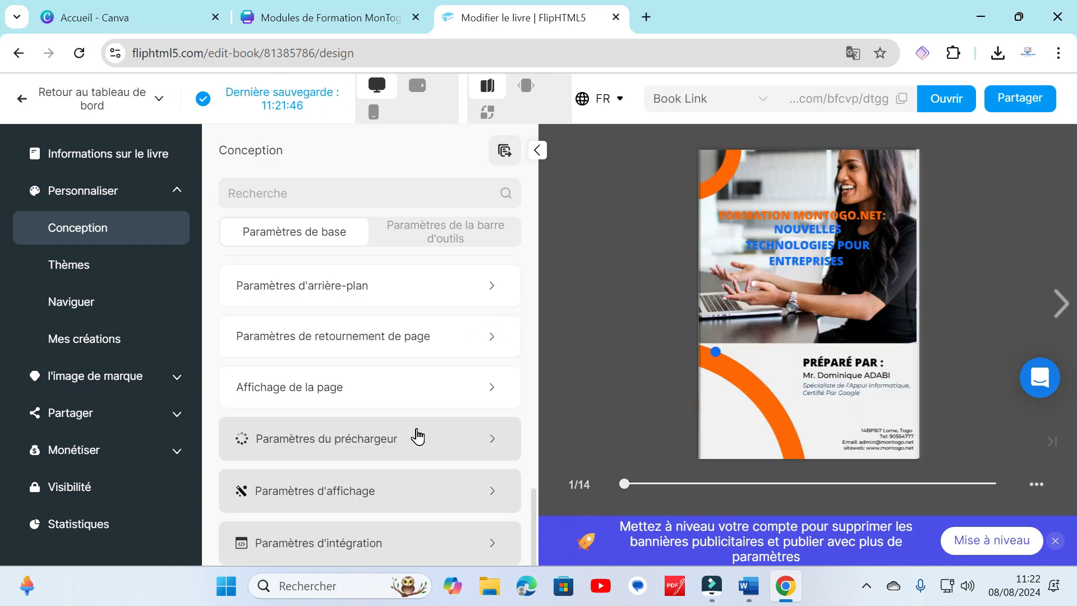
Apply the Métro layout theme to the book and flip the preview to pages 6-7.
click(53, 259)
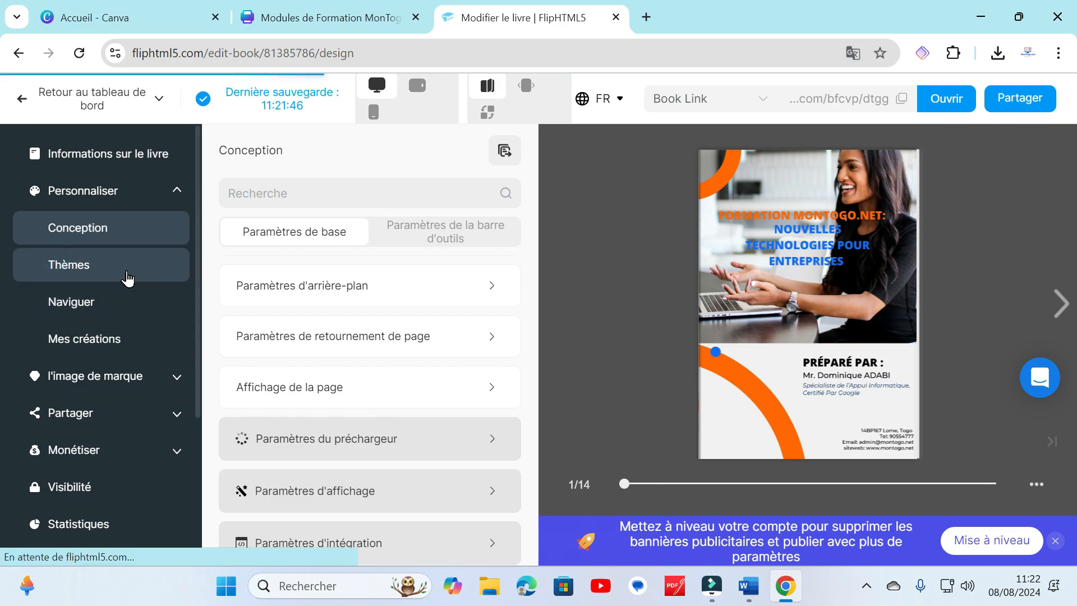
mouse_move(410, 397)
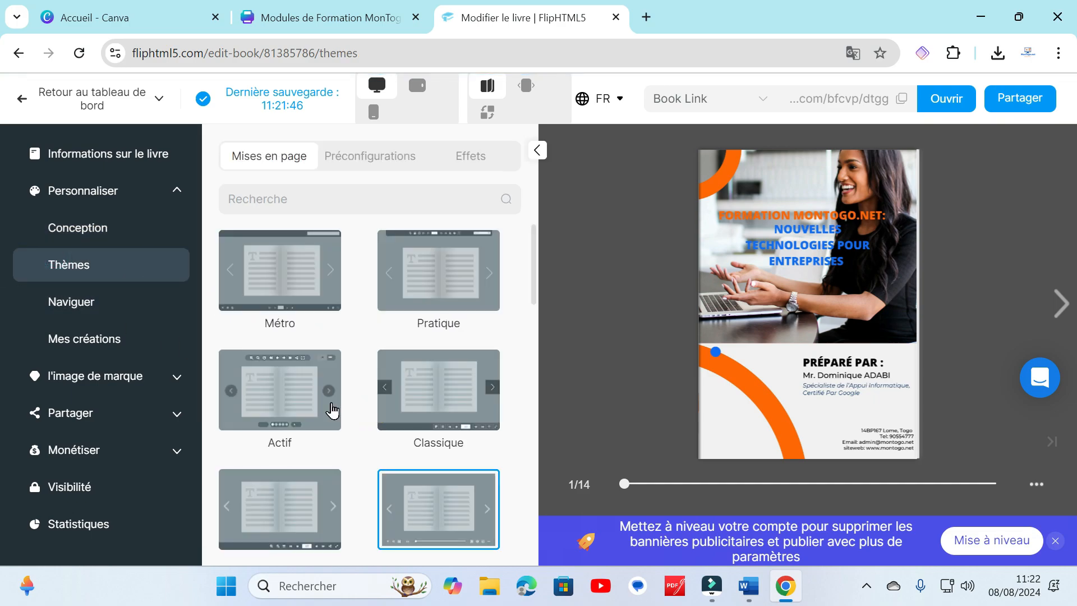
mouse_move(290, 303)
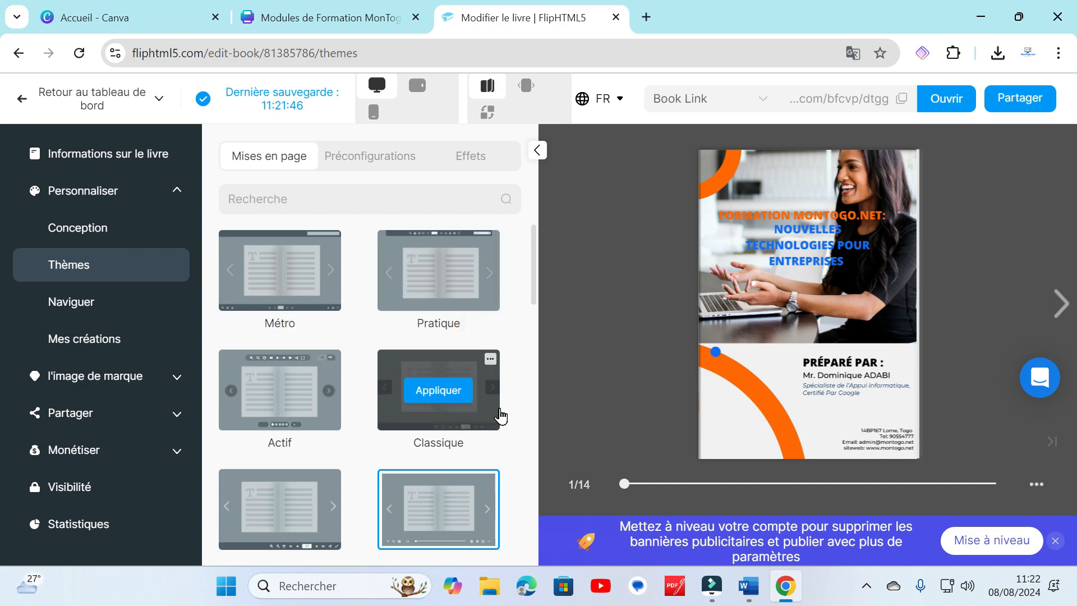
click(279, 272)
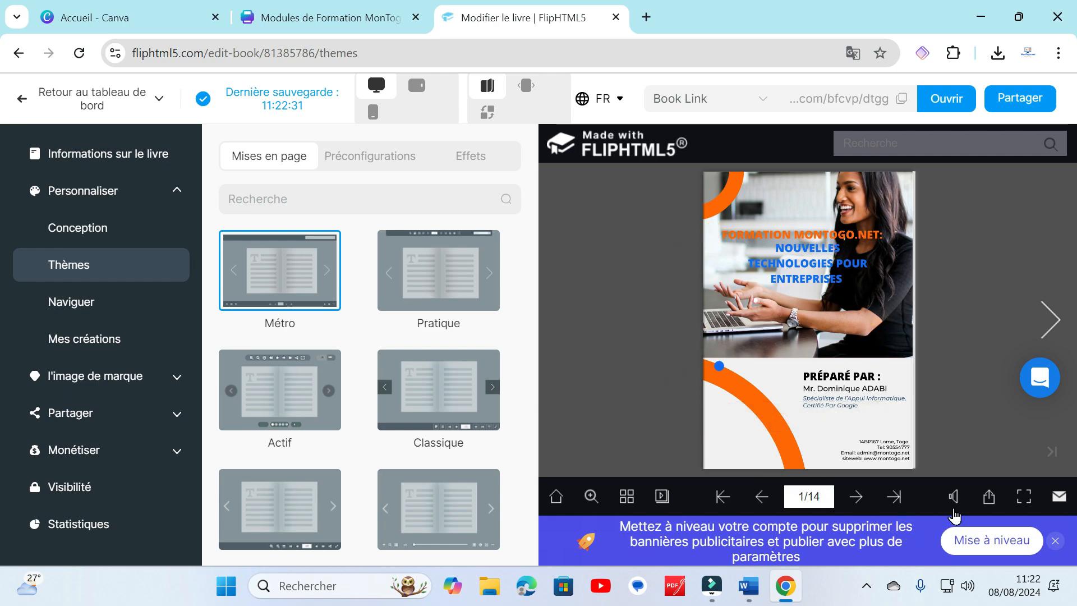
click(852, 495)
click(855, 495)
click(857, 496)
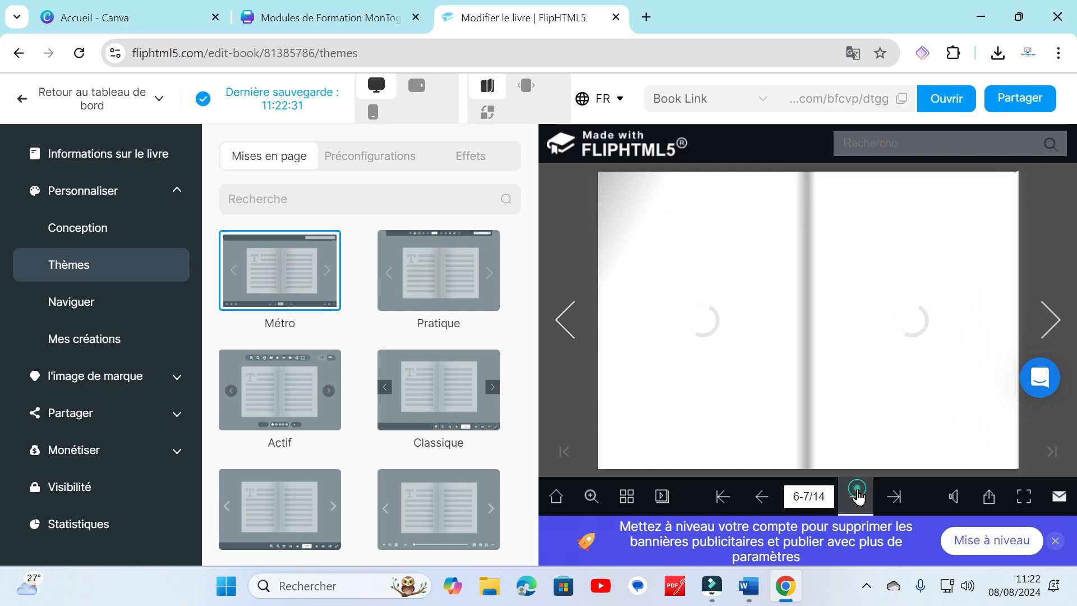
Apply the Pratique layout theme and flip the preview to pages 8-9.
mouse_move(433, 273)
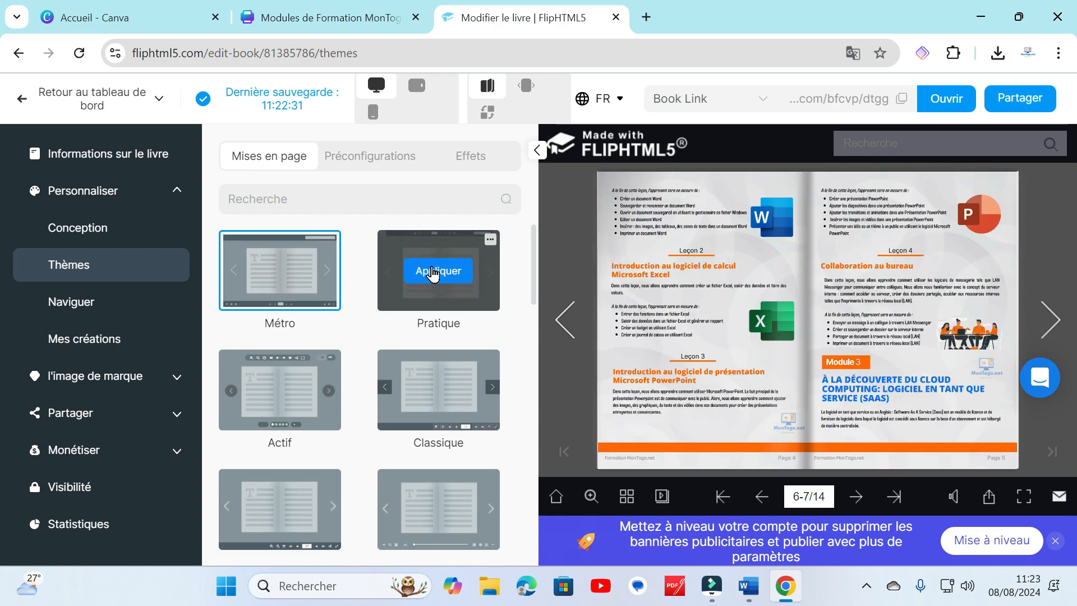
click(437, 273)
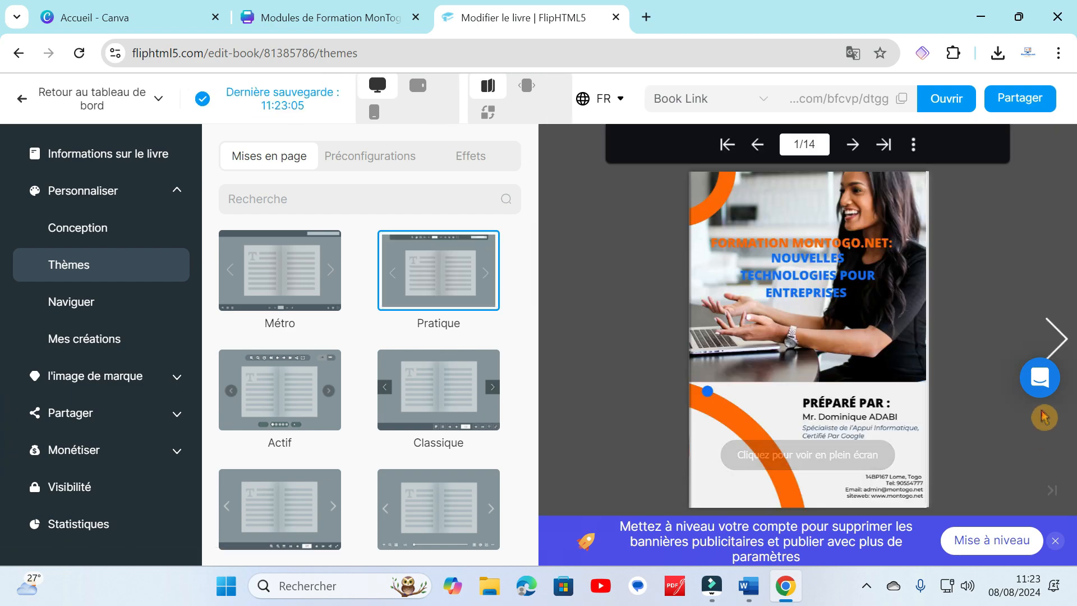
click(1057, 338)
click(1057, 338)
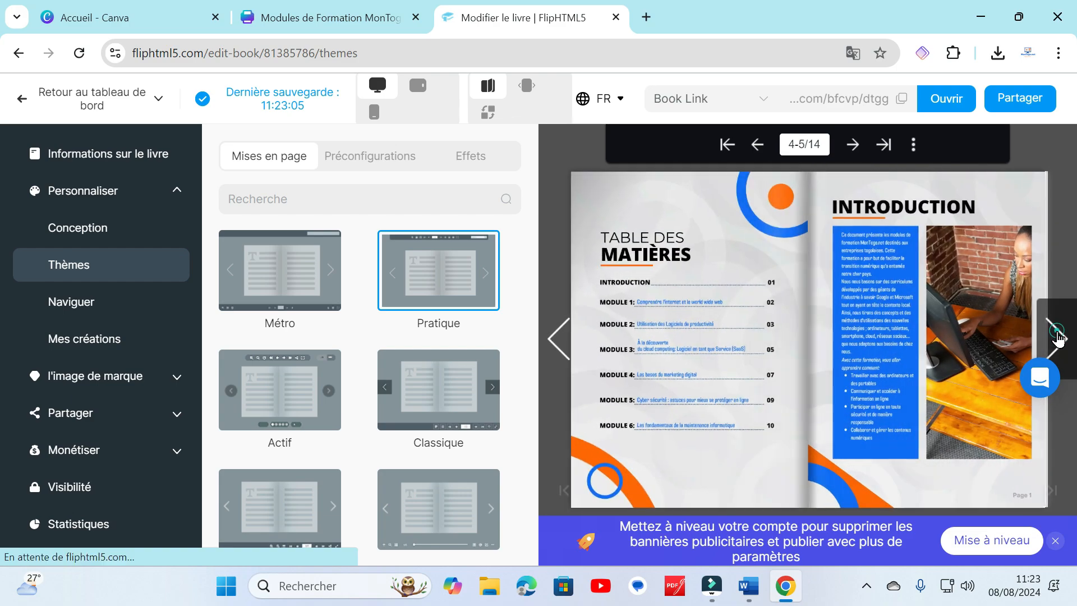
click(1057, 338)
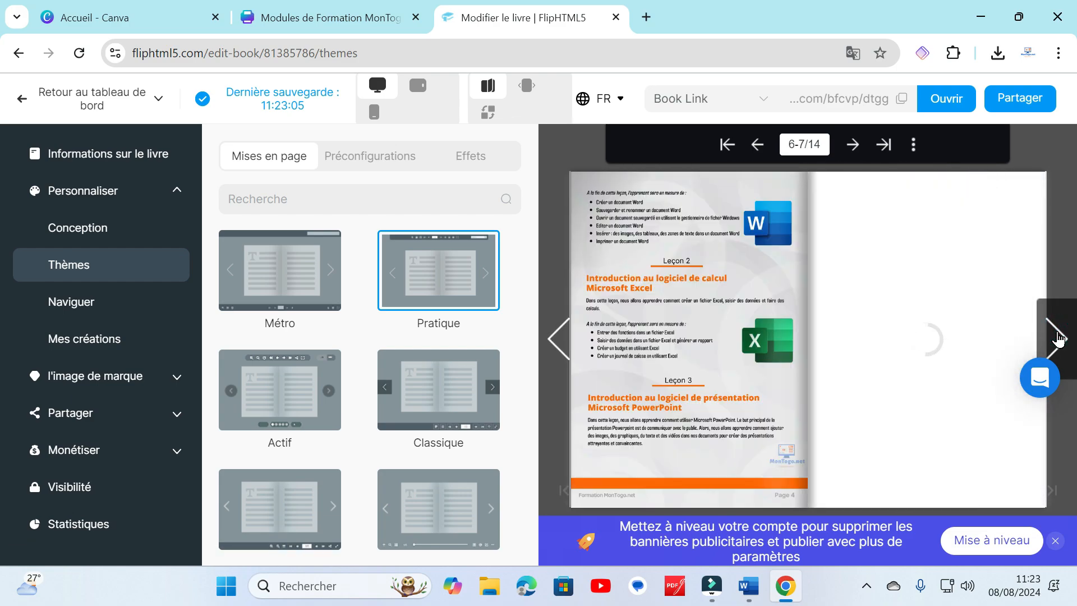
click(1057, 338)
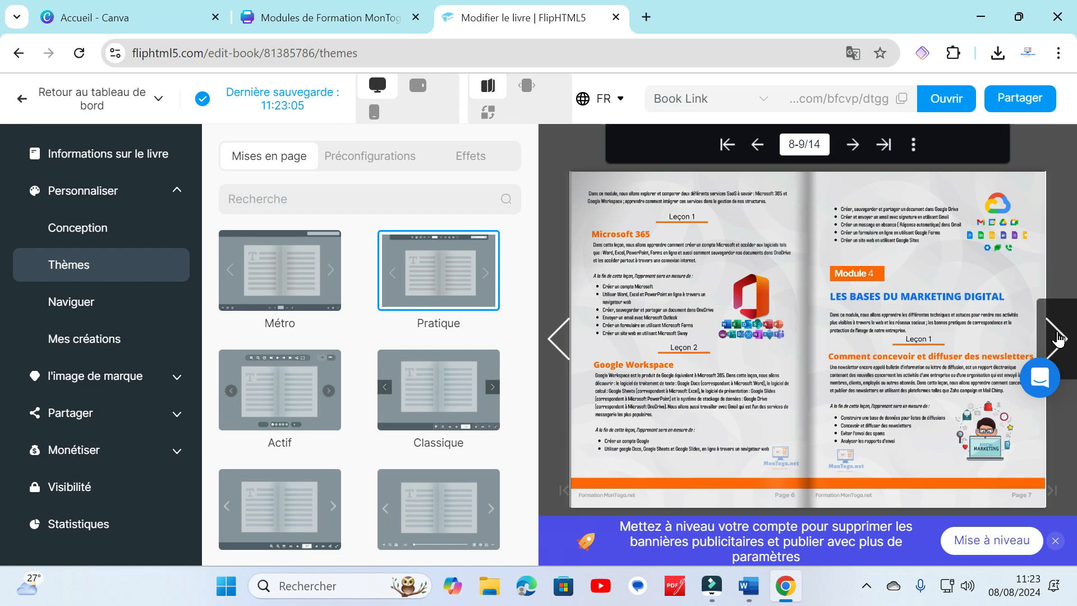
Apply the Actif layout theme and flip the preview to pages 6-7.
mouse_move(226, 403)
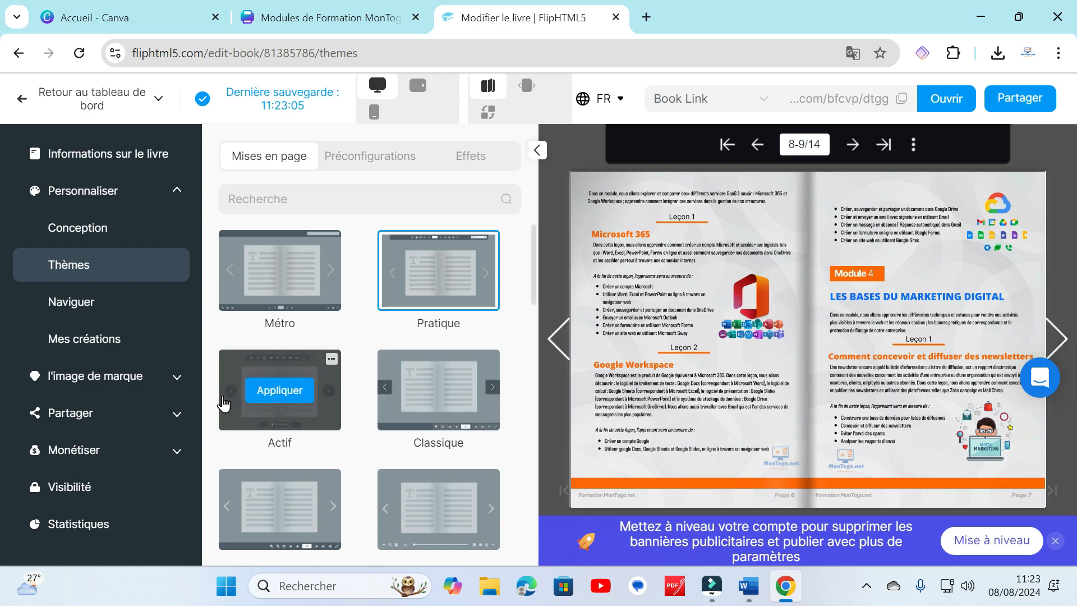
click(266, 396)
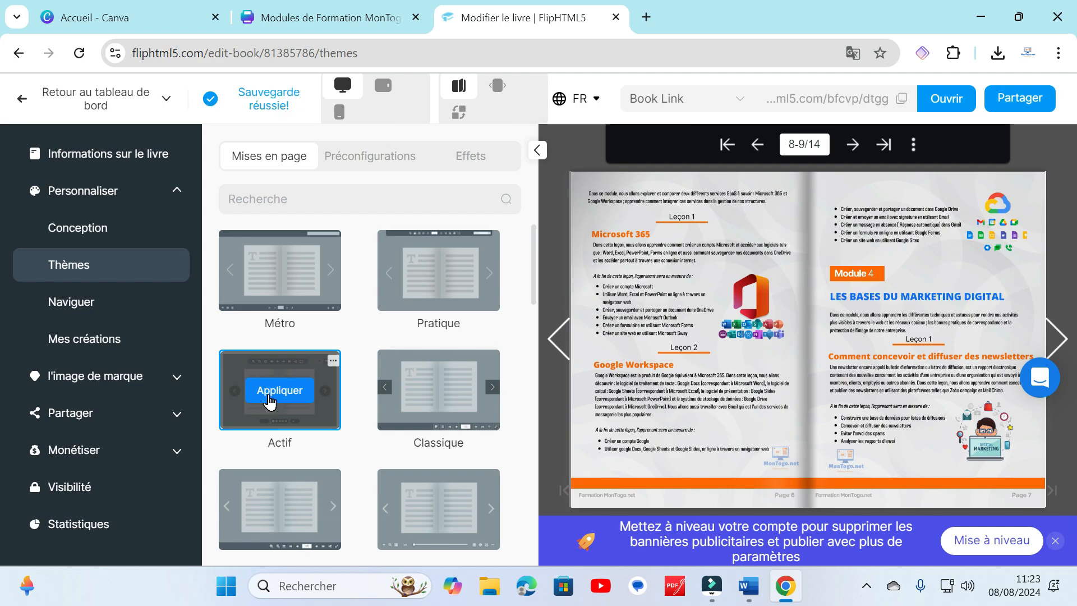
click(269, 398)
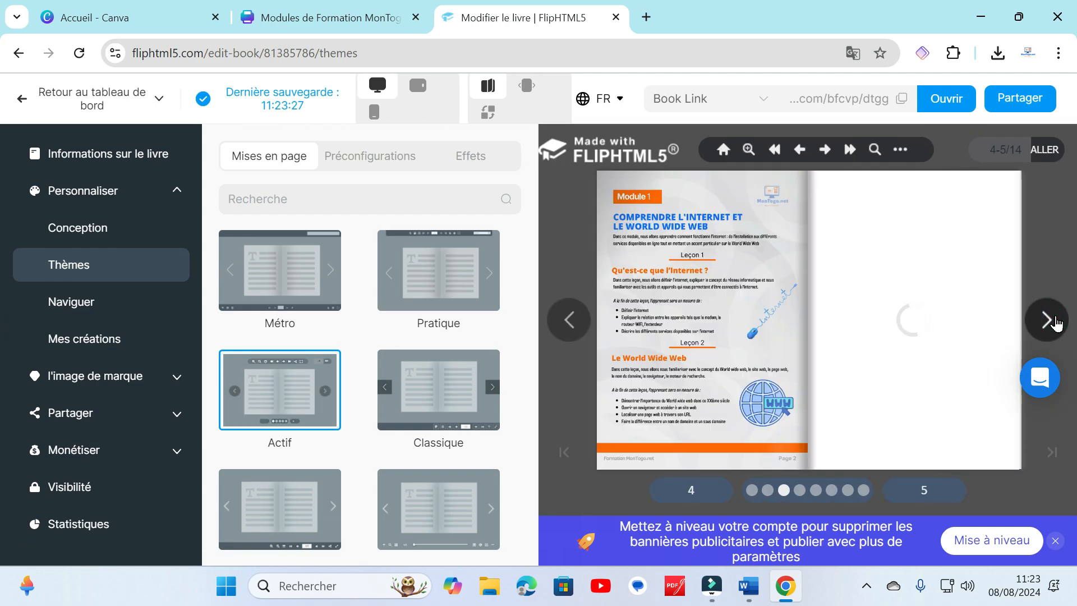
click(1046, 320)
Apply the Soleil chaud preset skin to the book's toolbar and background.
click(394, 179)
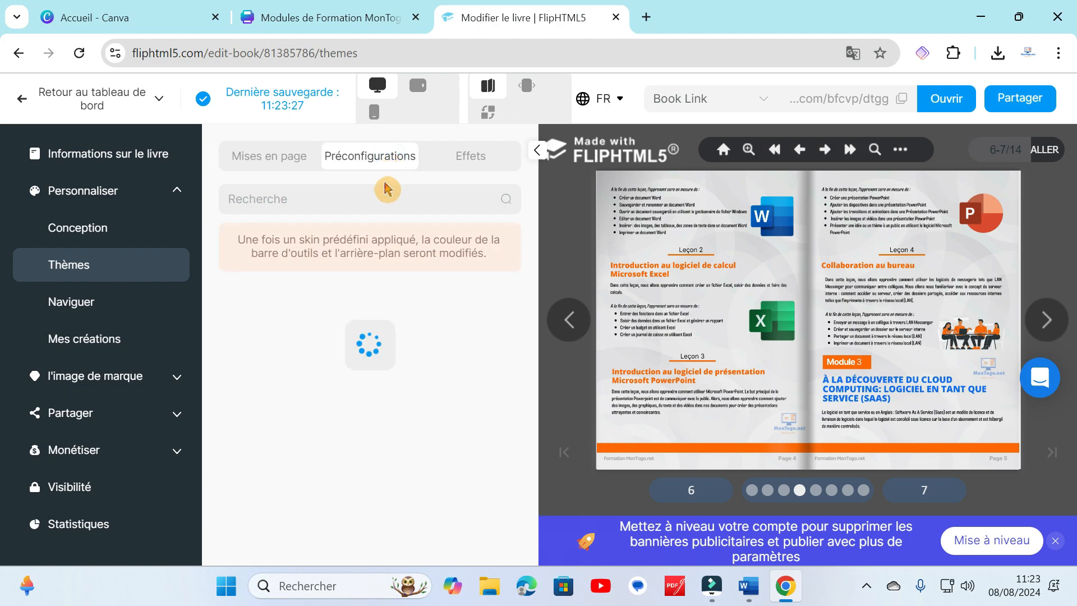
mouse_move(395, 421)
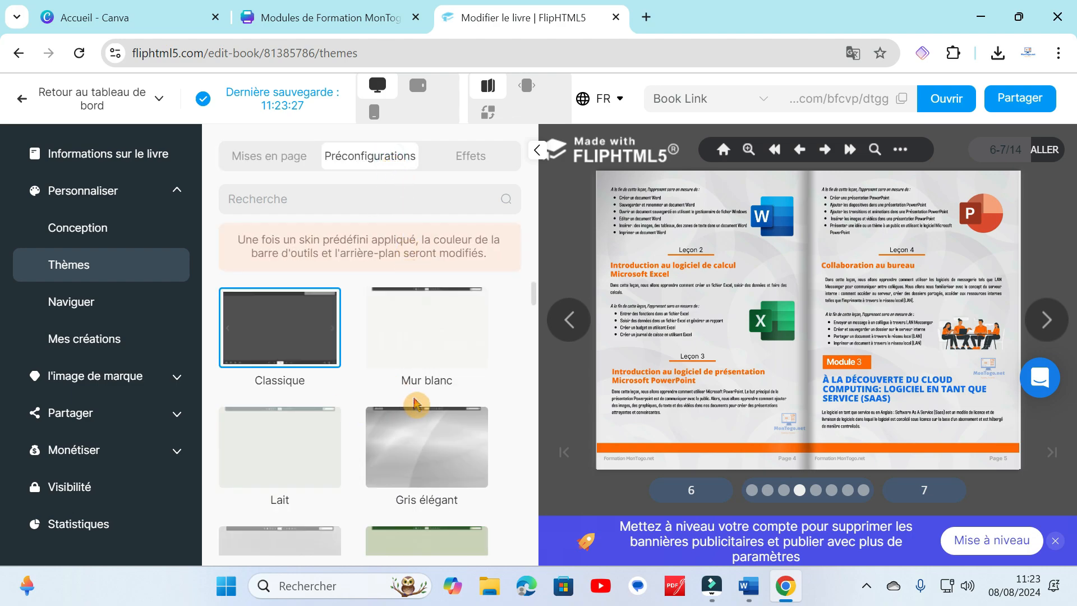
scroll(415, 403, down, 6)
mouse_move(429, 349)
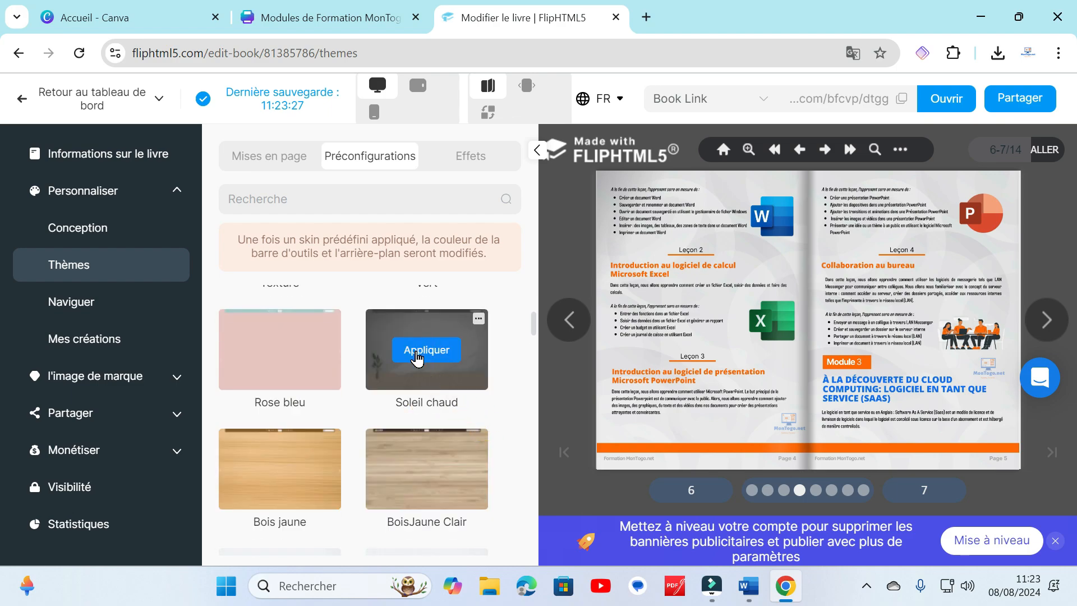
click(426, 350)
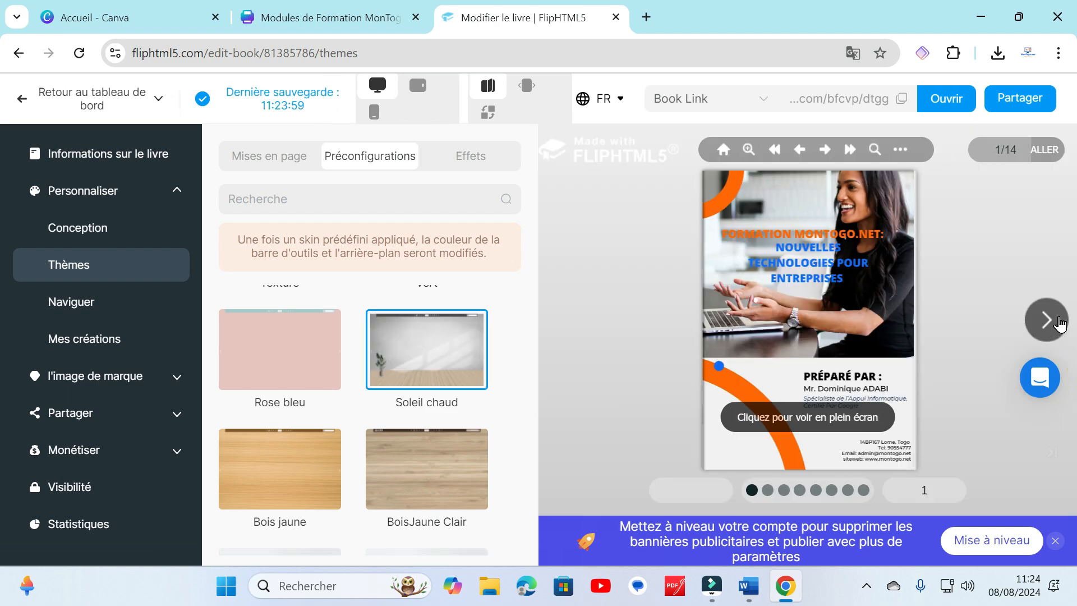
Flip through the re-skinned book preview from the cover to pages 10-11.
click(1047, 319)
click(1057, 320)
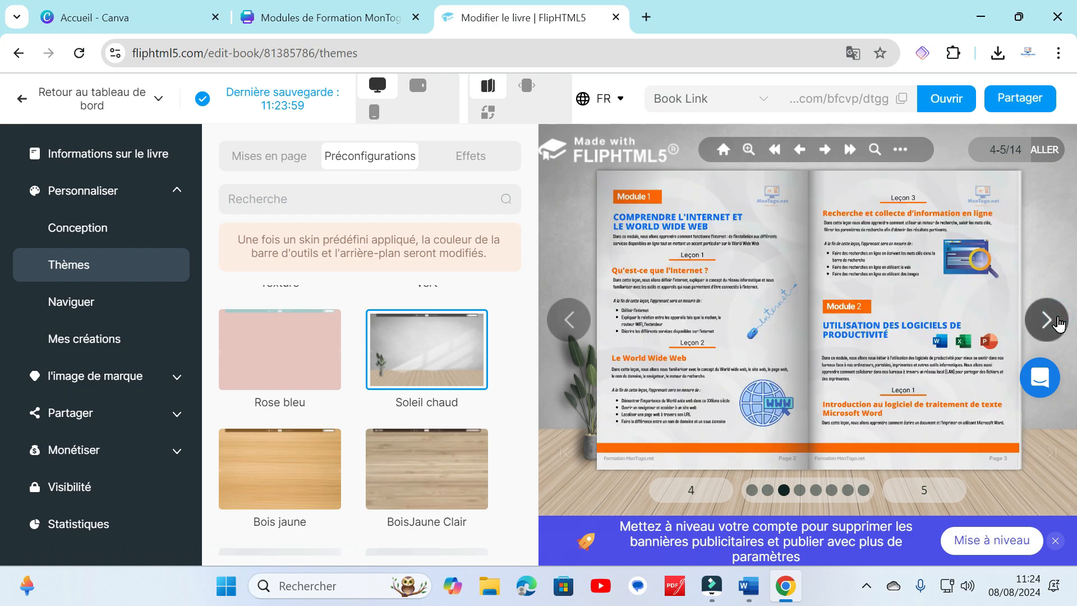
click(1058, 321)
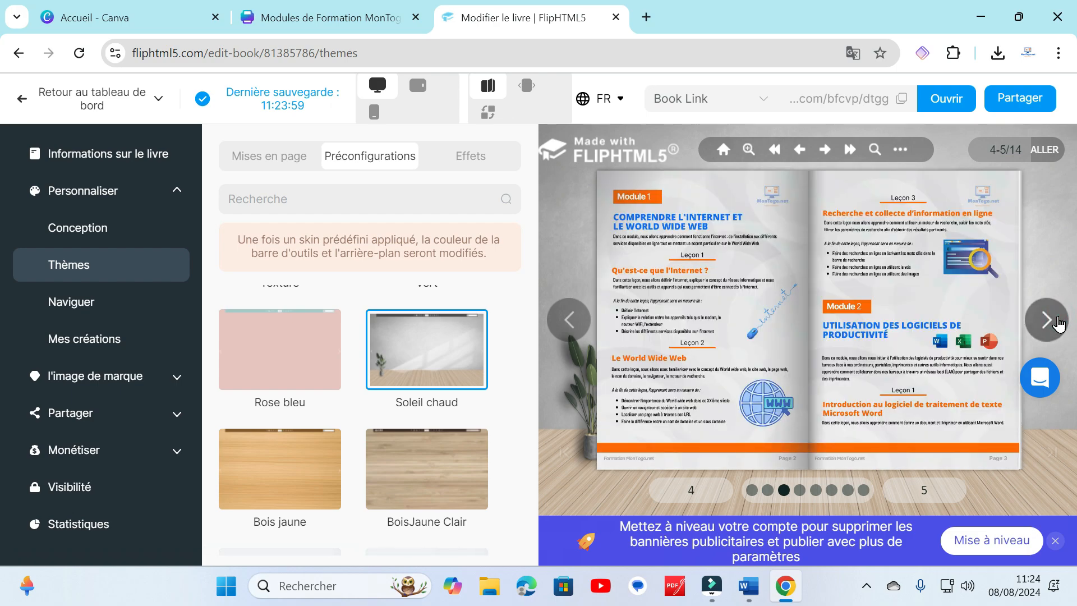
click(1057, 321)
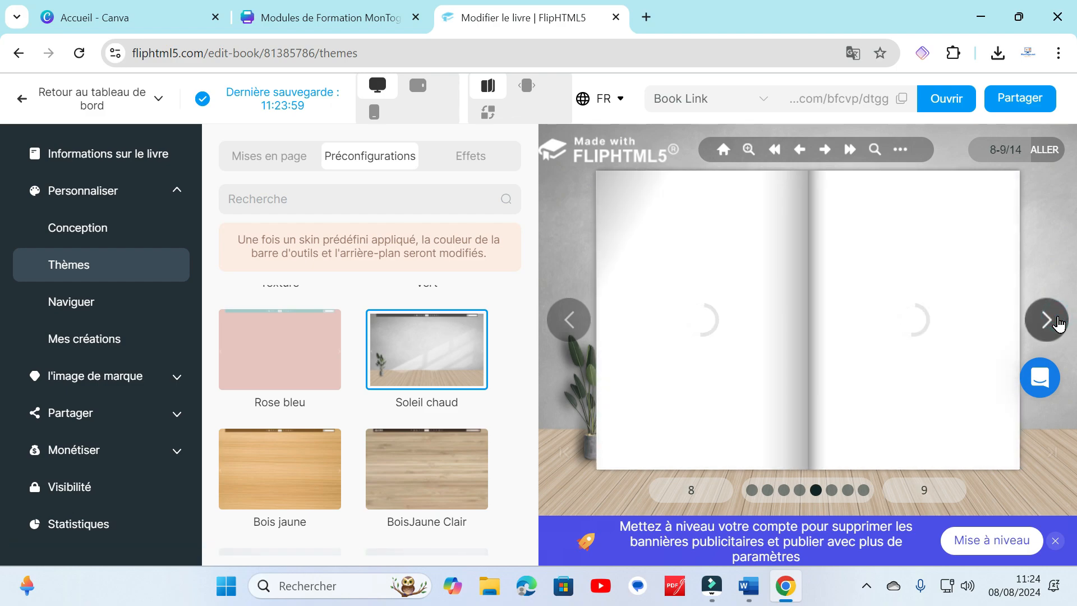
click(1058, 321)
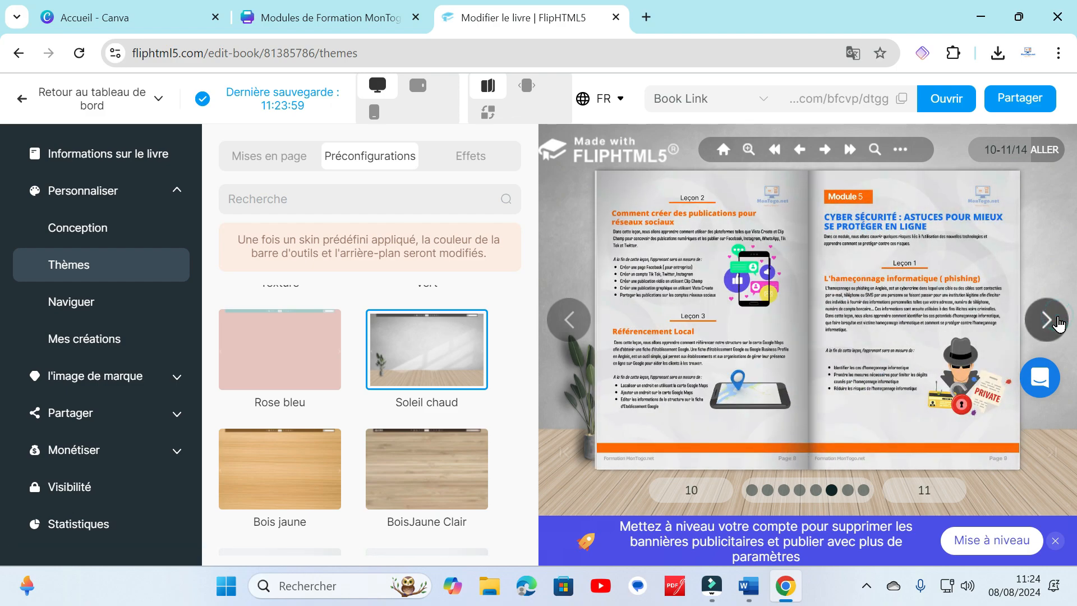
Look through the remaining preset skins and the full list of available animated background effects.
mouse_move(423, 396)
scroll(423, 396, down, 15)
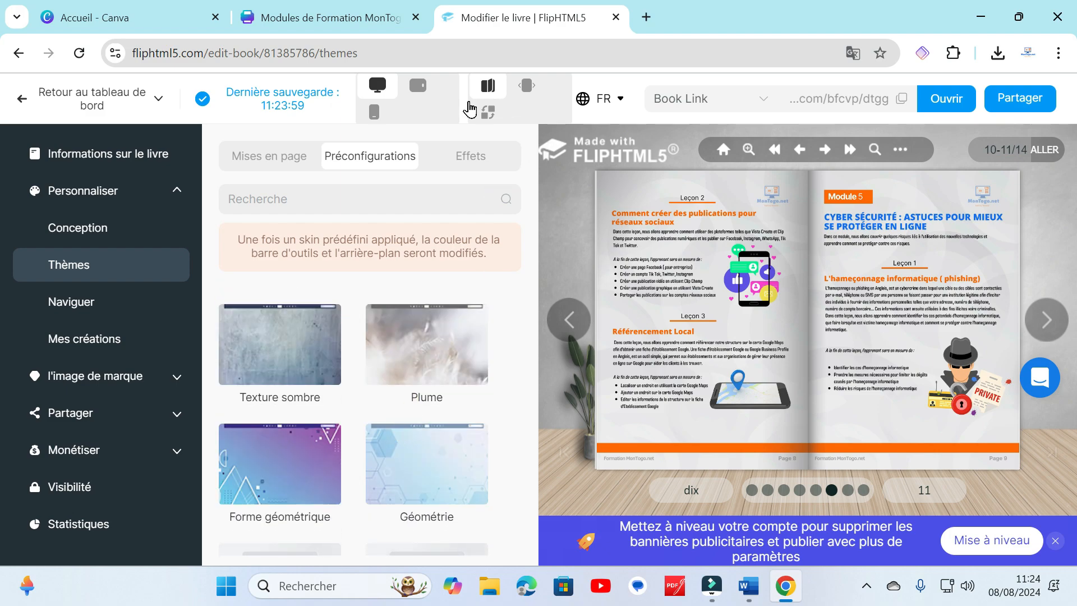
click(448, 147)
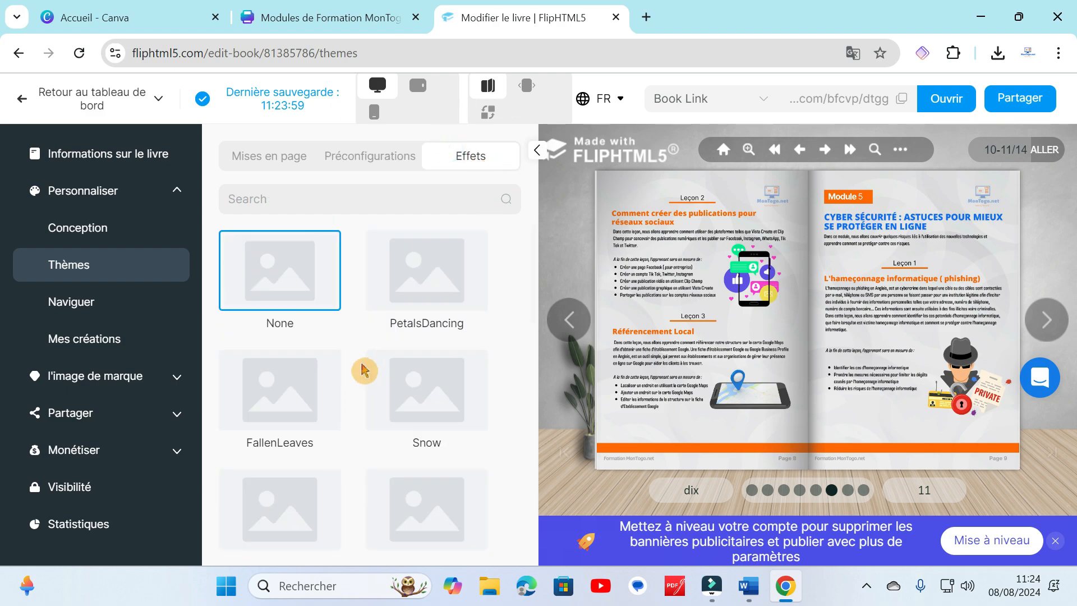
mouse_move(372, 394)
scroll(374, 385, down, 3)
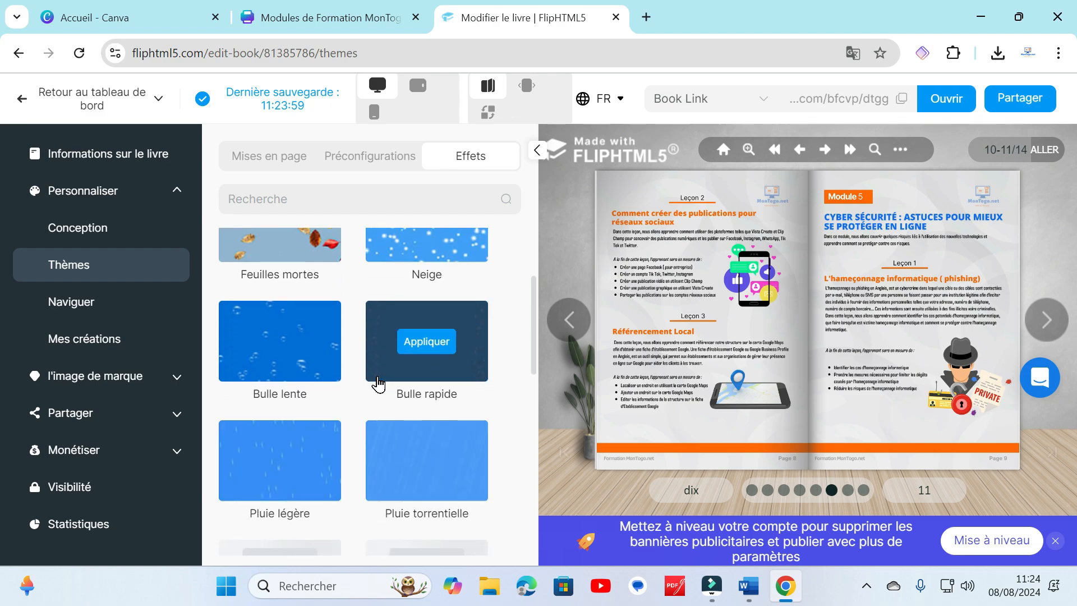
scroll(356, 365, down, 1)
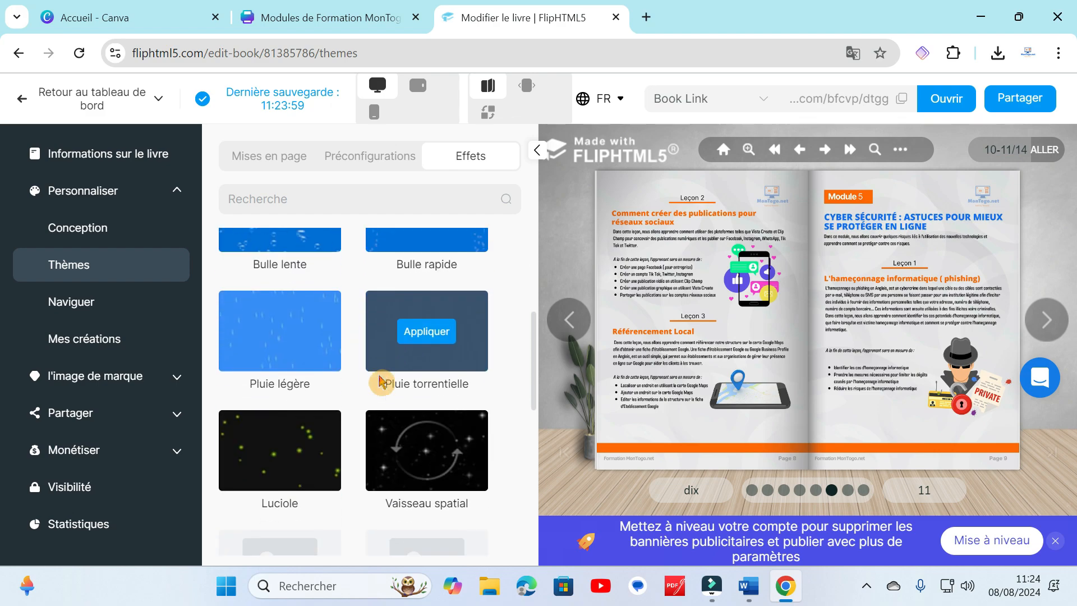
scroll(385, 386, down, 4)
scroll(396, 471, down, 3)
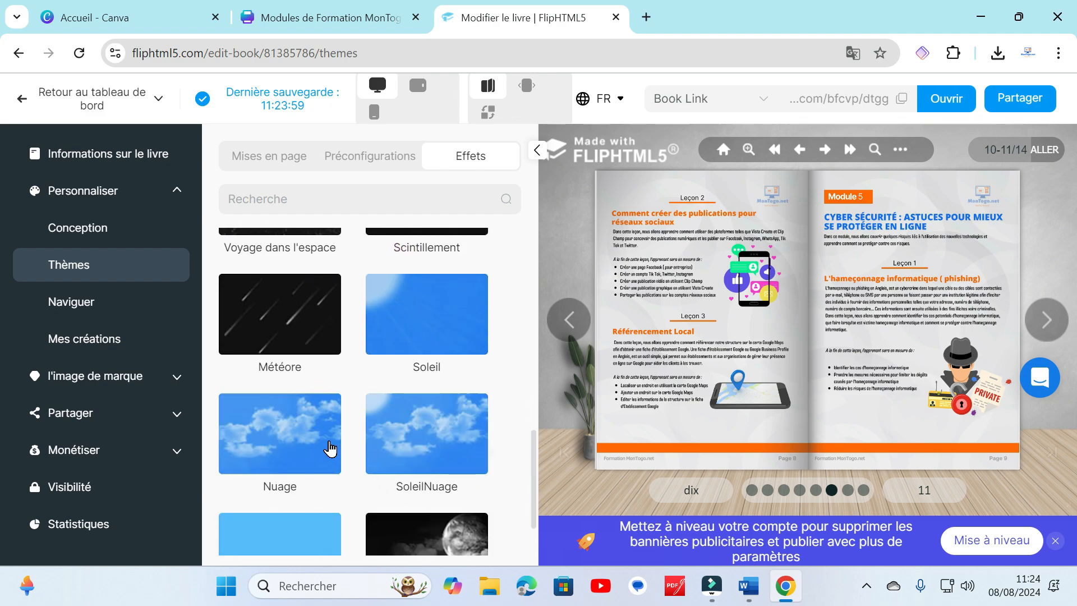
scroll(433, 411, down, 1)
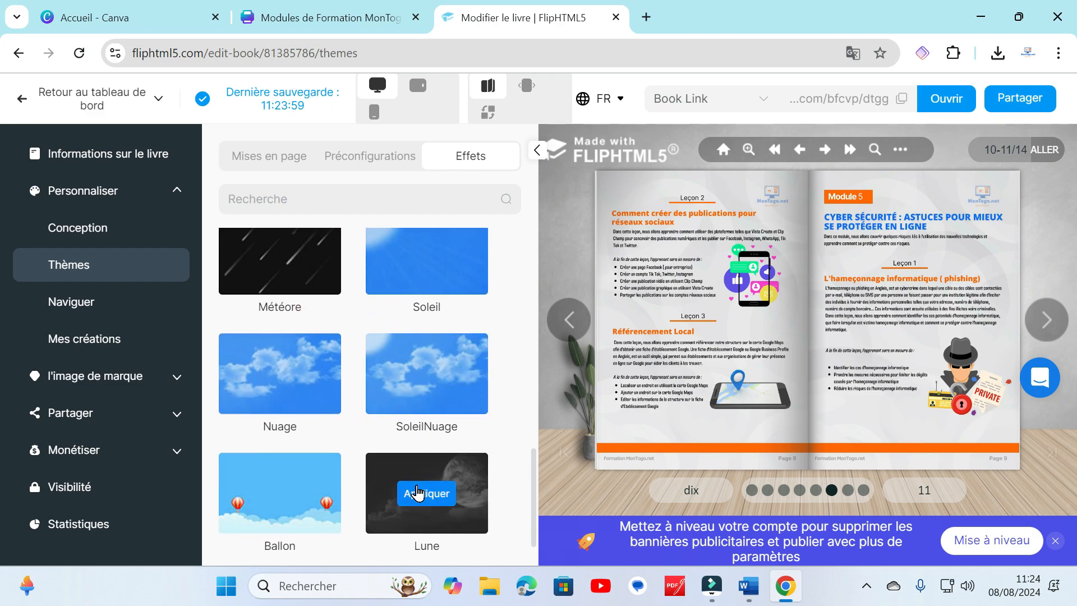
scroll(425, 460, up, 10)
scroll(385, 320, up, 1)
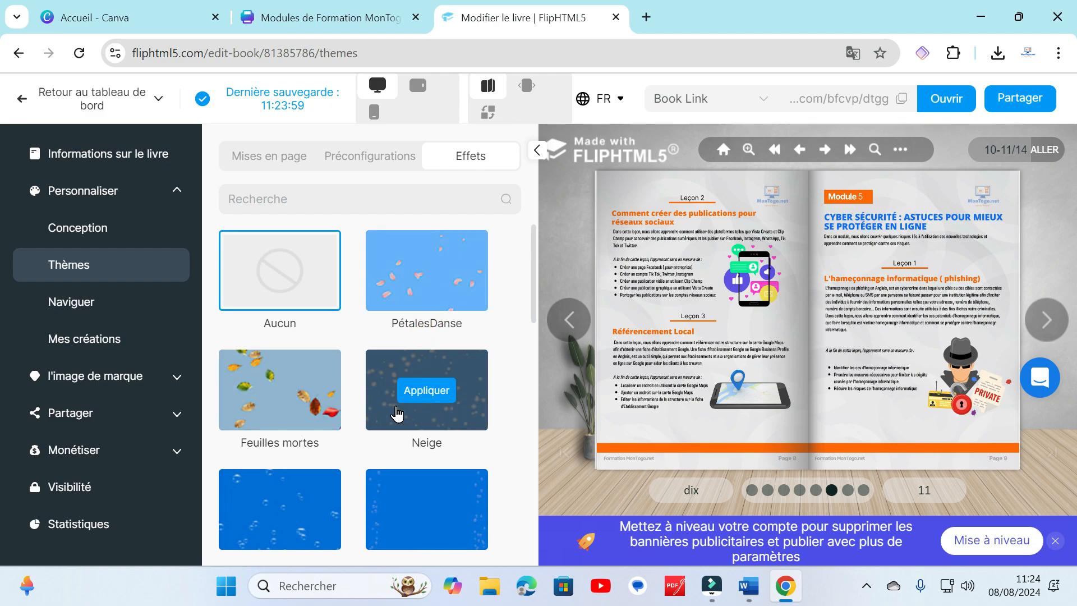
Try the Feuilles mortes effect on the book, flip the preview to pages 6-7, and reset the effect to Aucun.
click(267, 391)
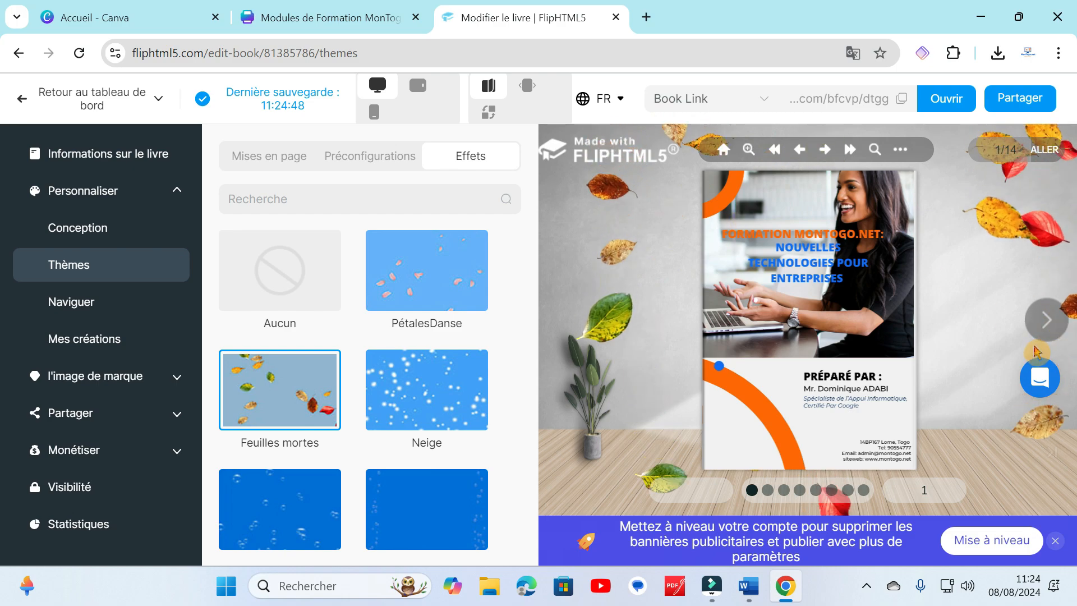
click(1046, 320)
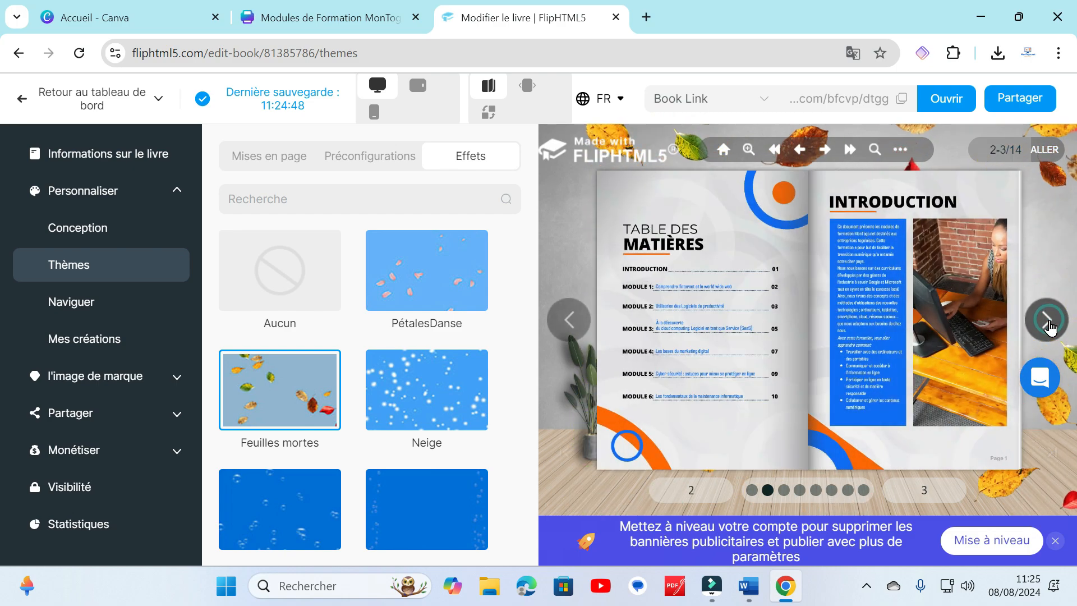
click(1048, 323)
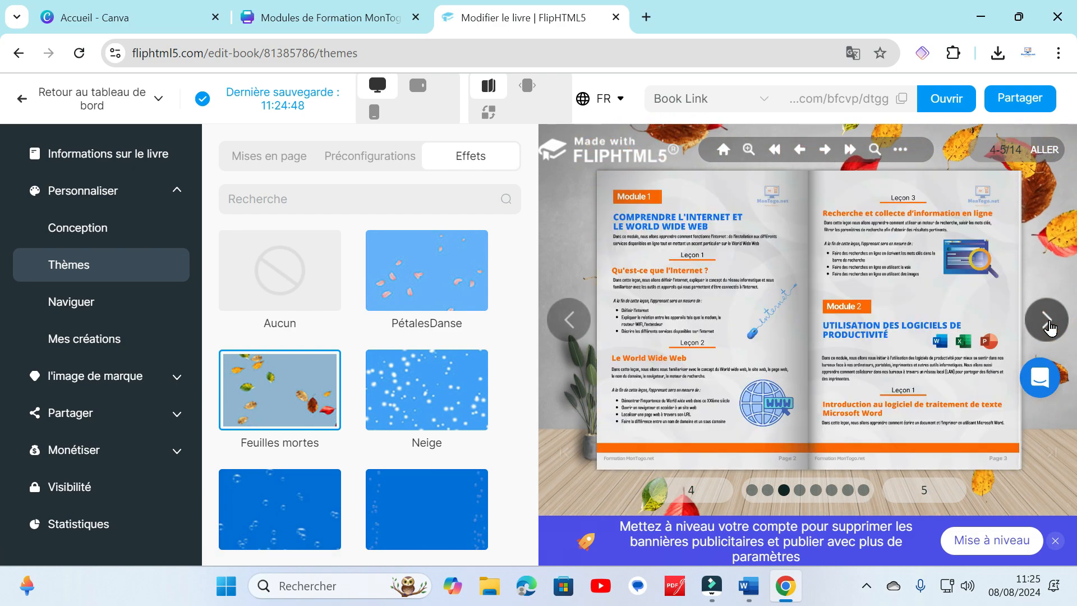
click(1046, 323)
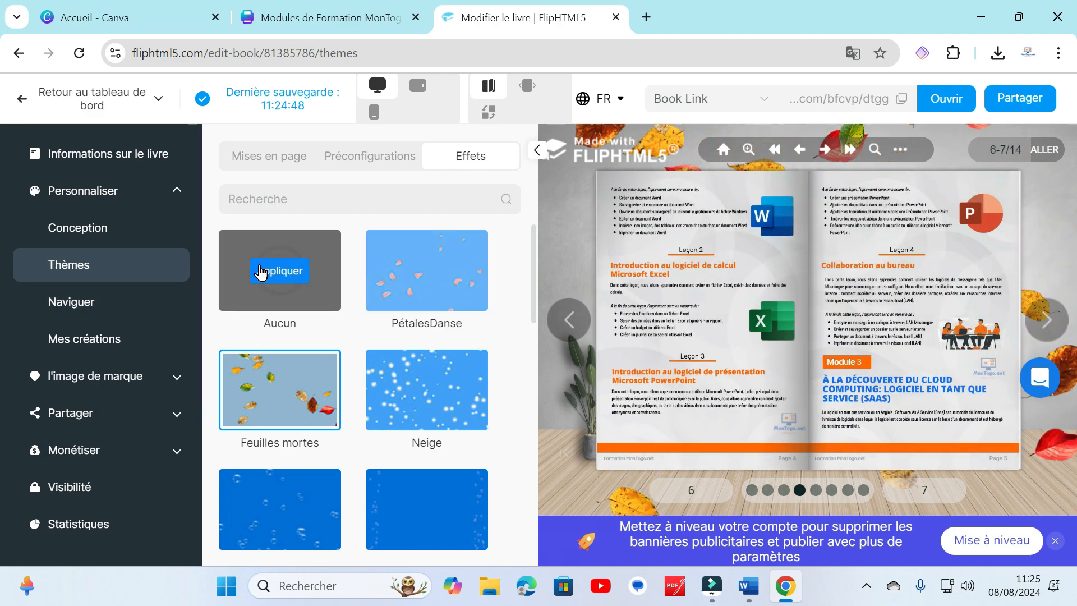
click(266, 278)
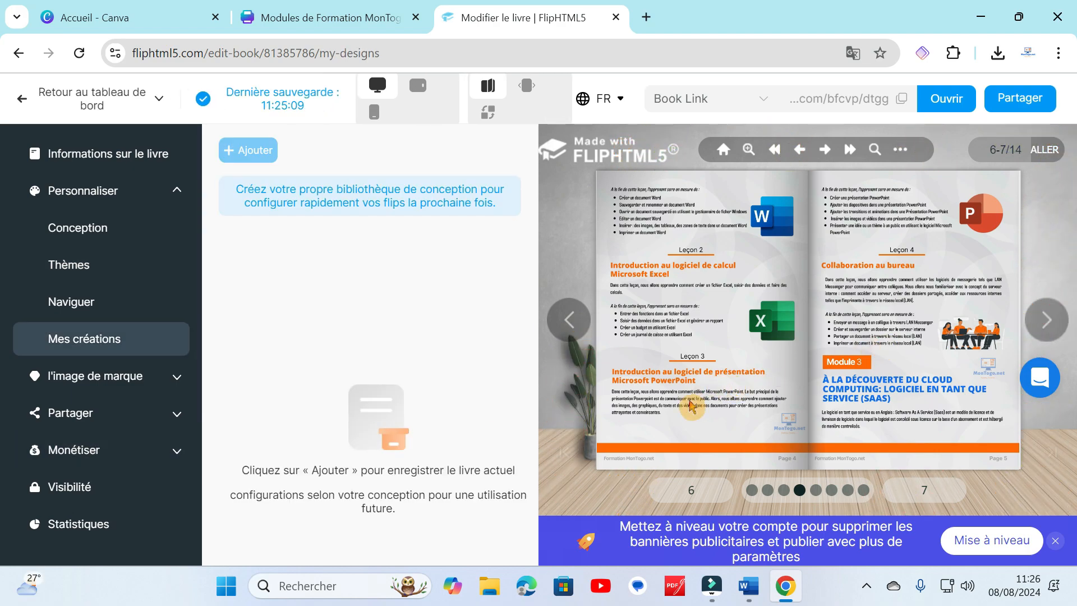
Review the monetization settings for advertising banners and Google AdSense.
click(65, 451)
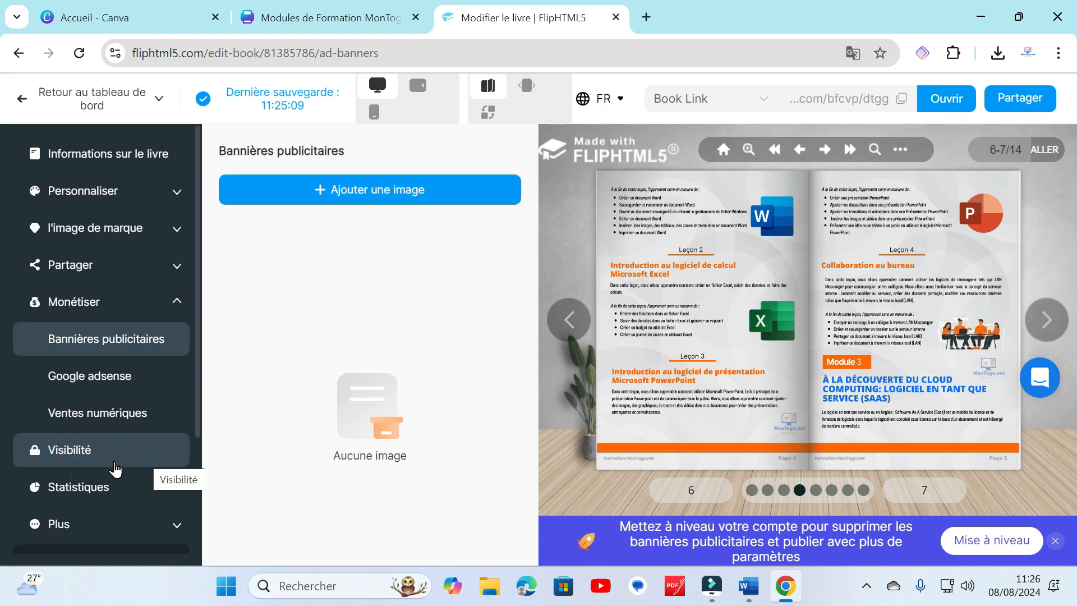
click(101, 364)
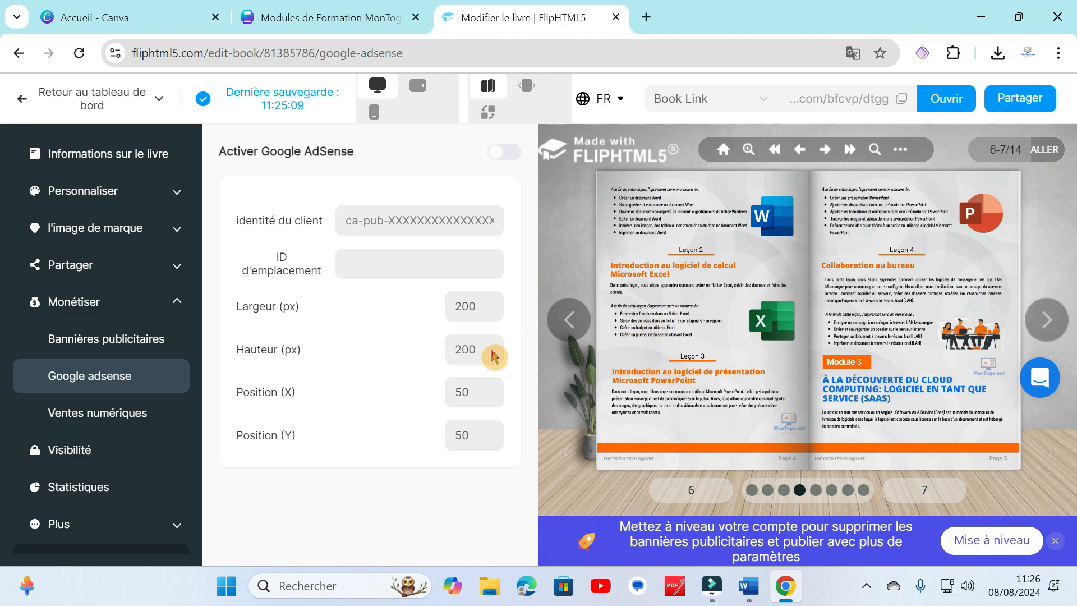
Set the book's digital sale to À vendre with preview pages 1 to 3, and dismiss the payment configuration dialog.
click(181, 415)
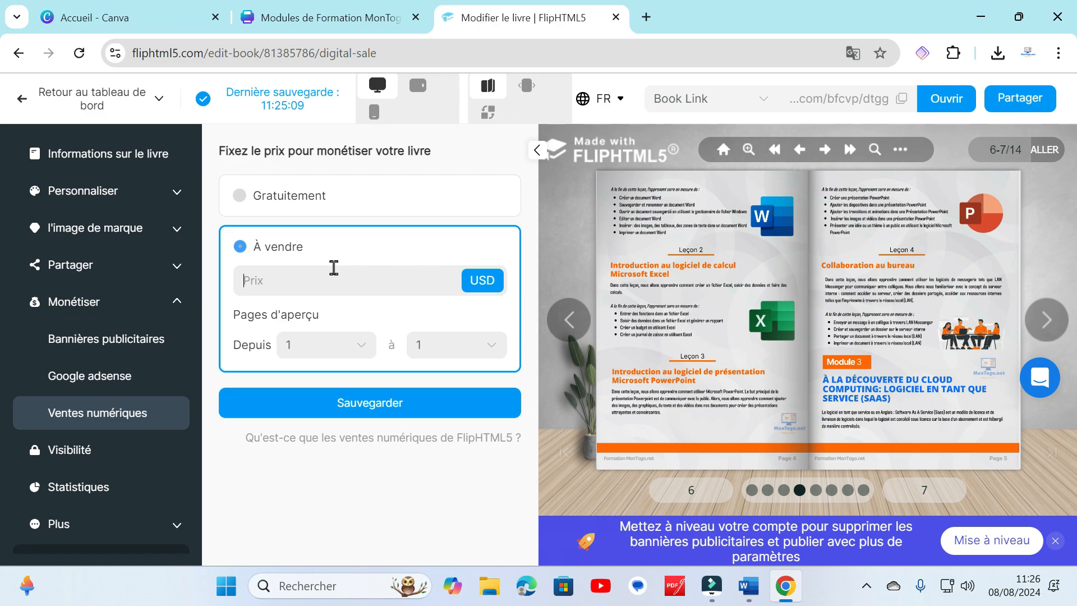
click(372, 344)
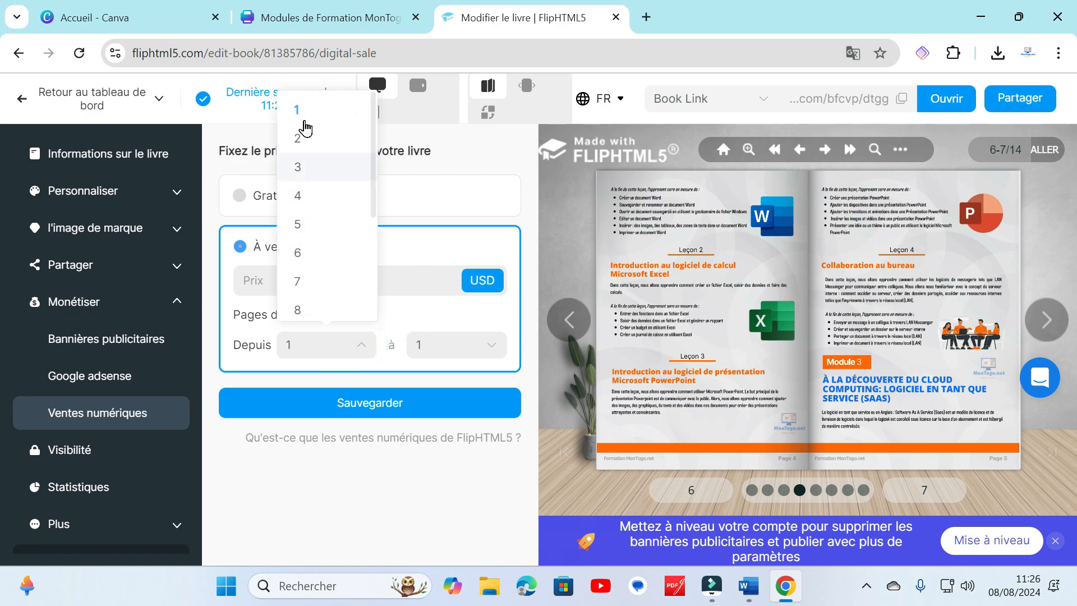
click(304, 114)
click(486, 350)
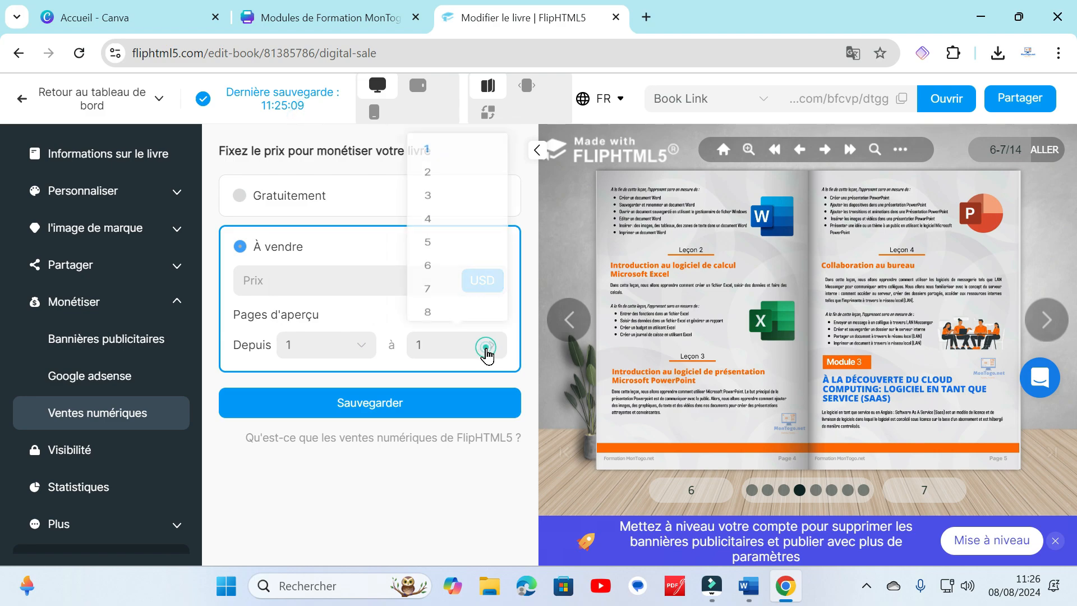
click(431, 166)
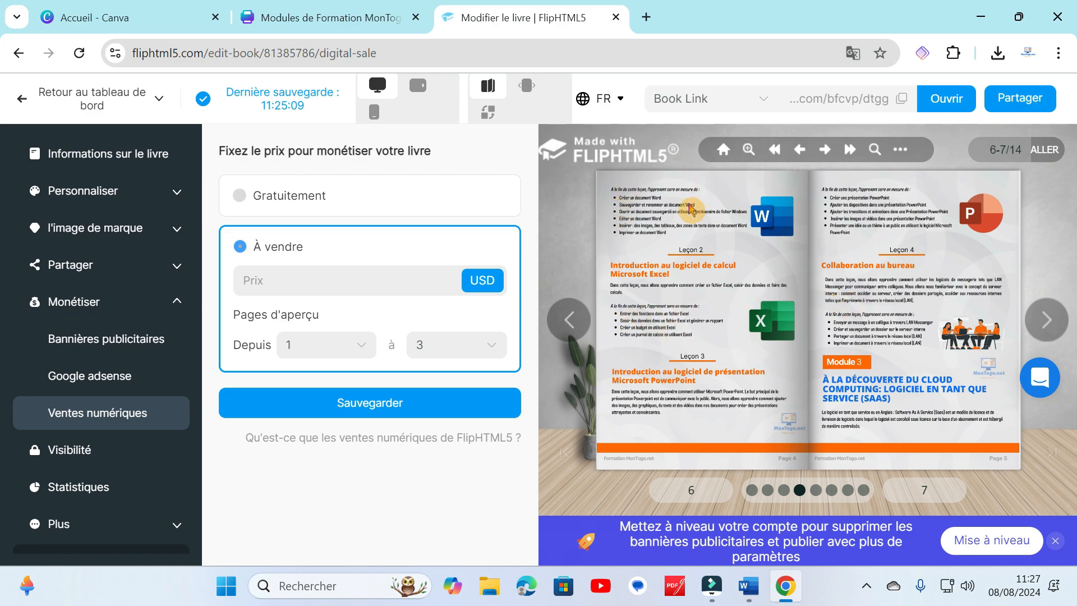
click(389, 290)
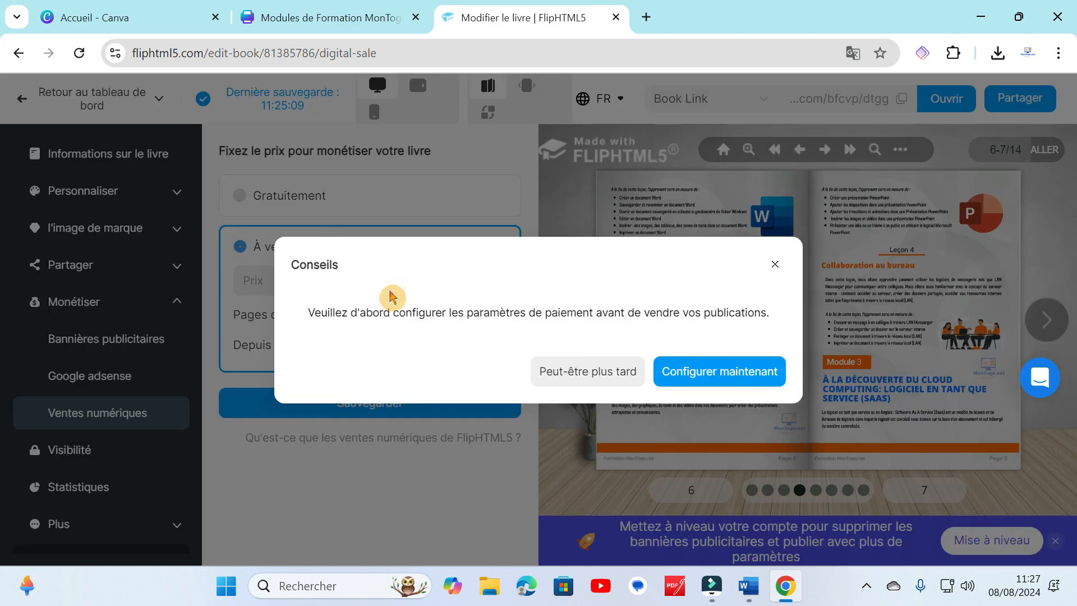
click(773, 264)
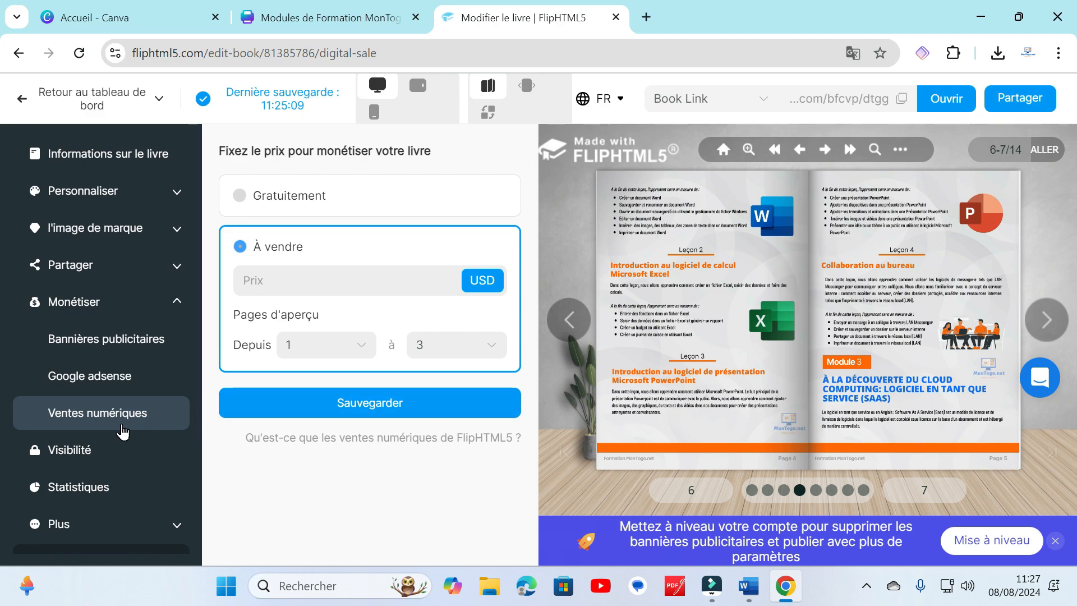
Review the publication's visibility options and its book visit statistics.
click(86, 460)
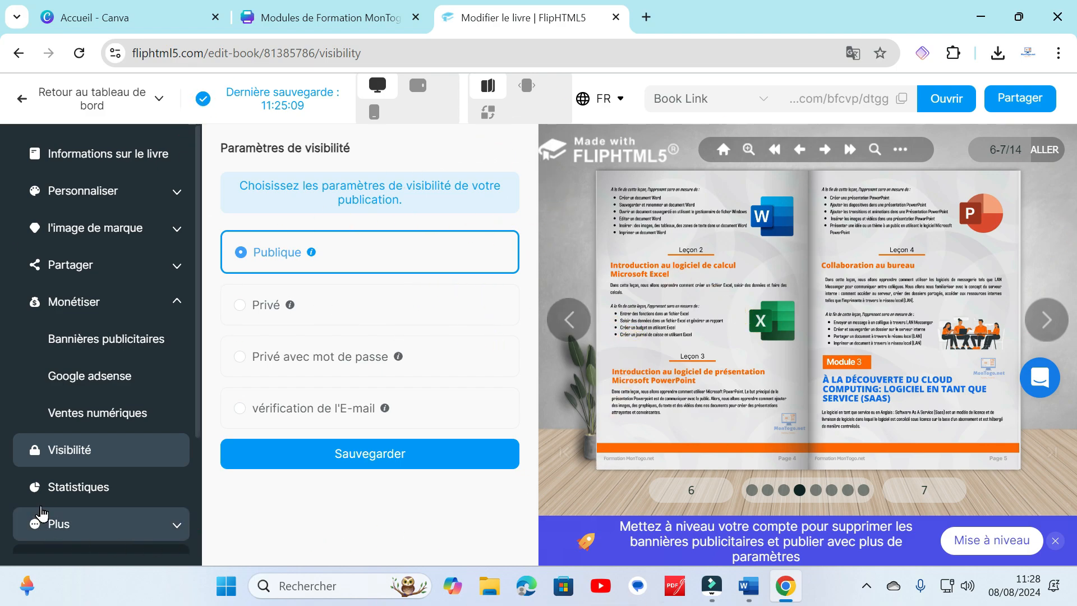
click(57, 493)
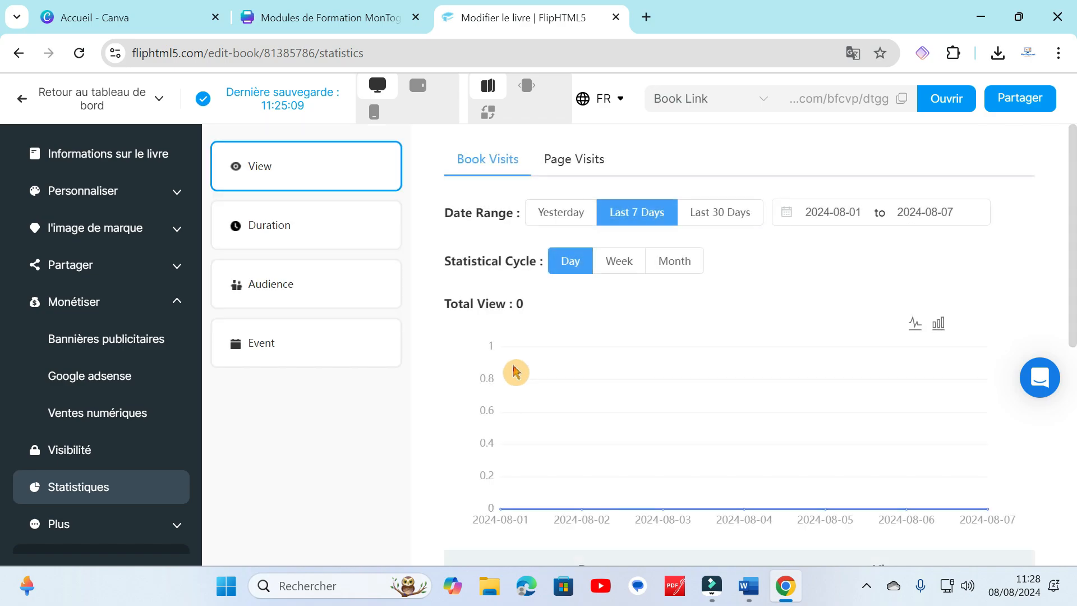
scroll(514, 372, down, 1)
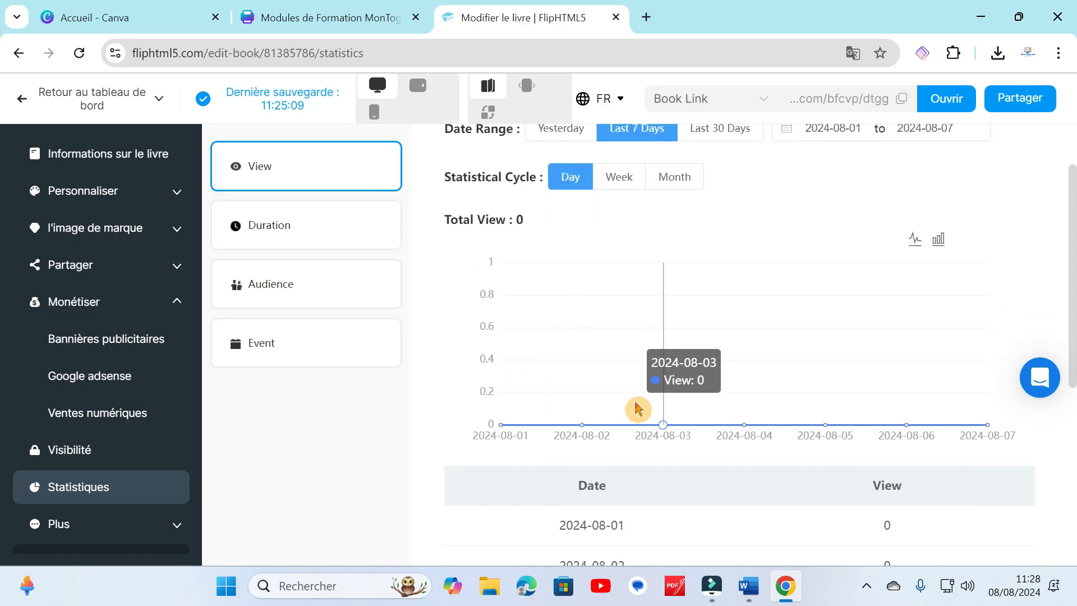
scroll(643, 394, up, 1)
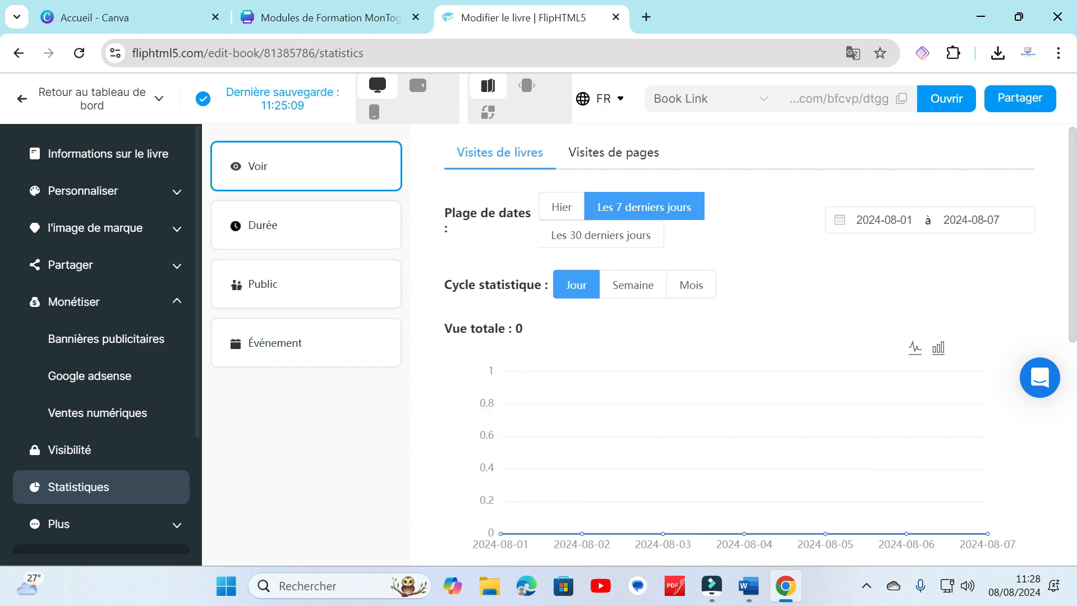
Return to the Conception settings and preview the book on a tablet, flipping from the cover to the table of contents.
click(76, 182)
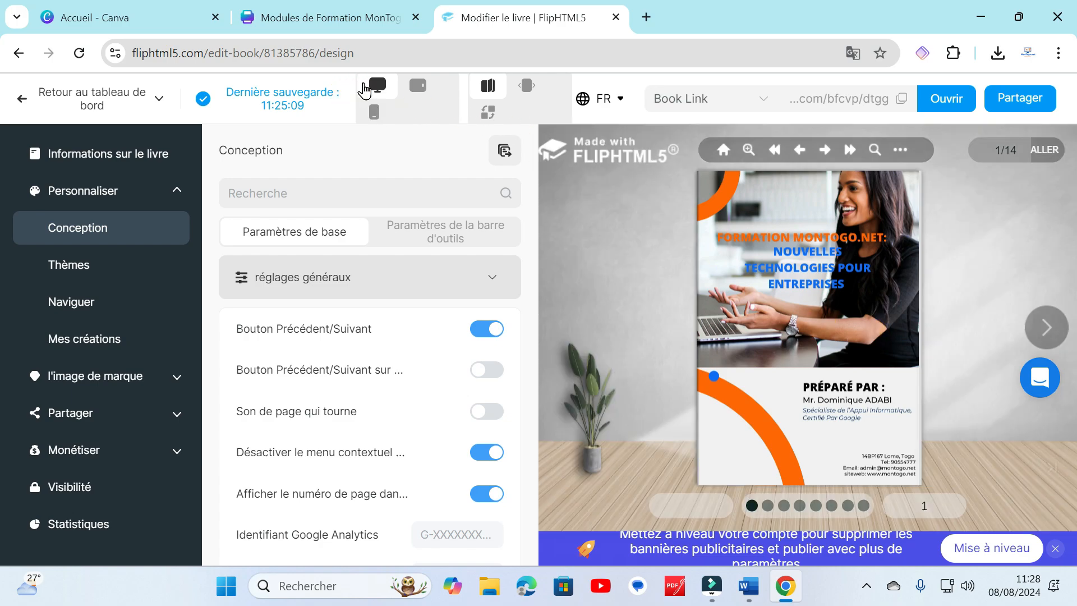
click(417, 88)
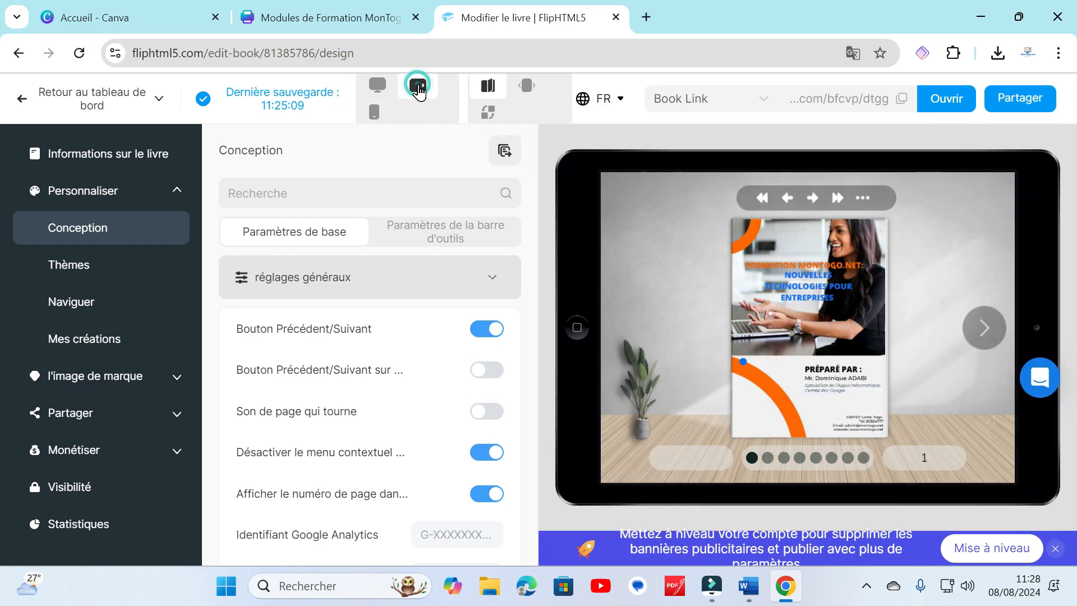
click(980, 330)
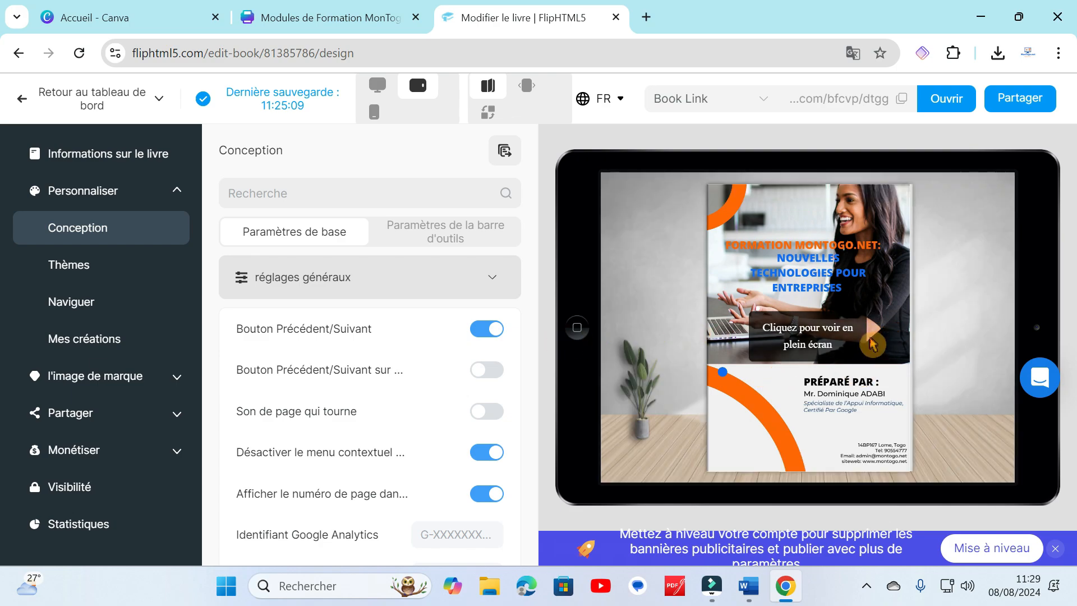
click(965, 377)
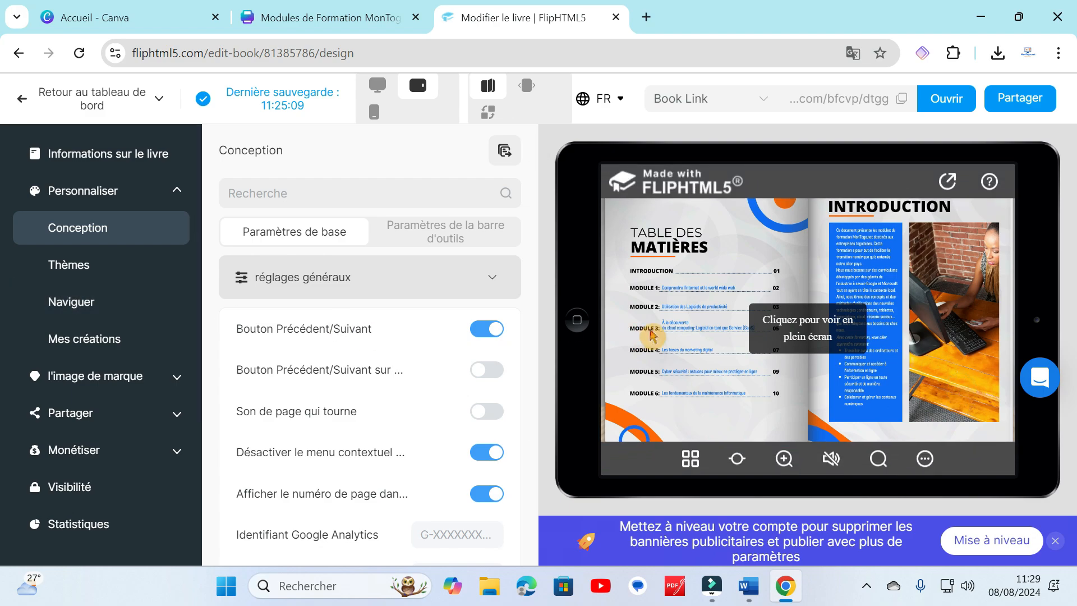
Preview the book on a phone screen and flip forward from the cover past the introduction.
click(376, 113)
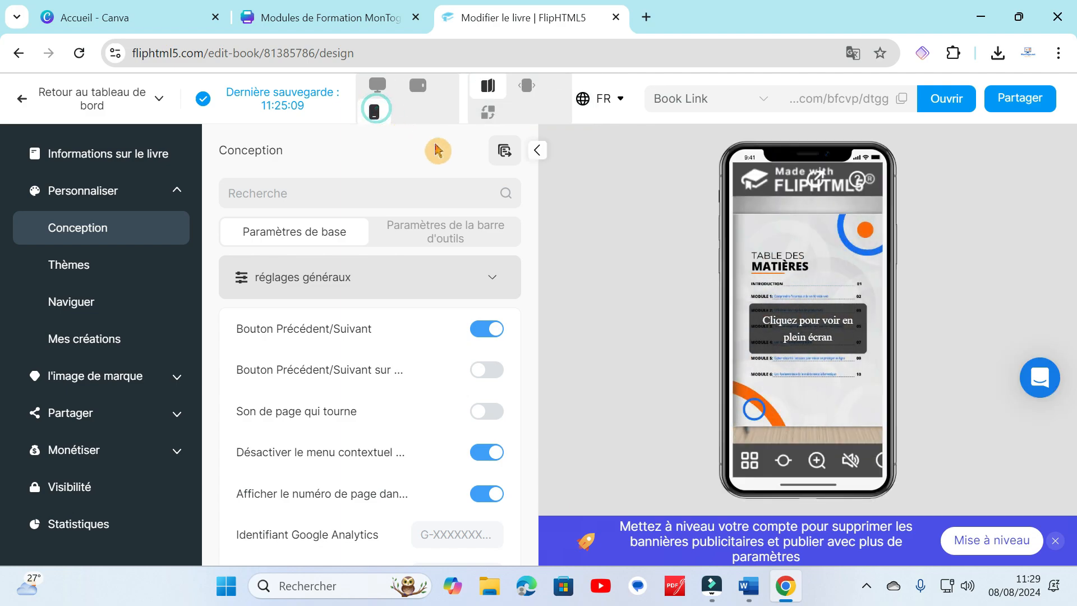
click(855, 413)
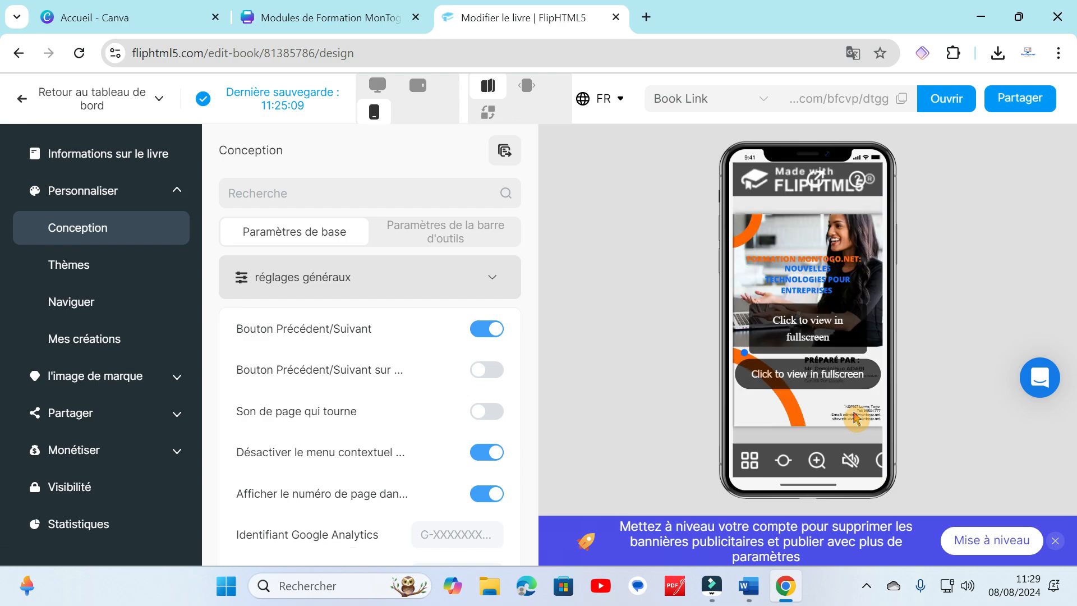
click(858, 414)
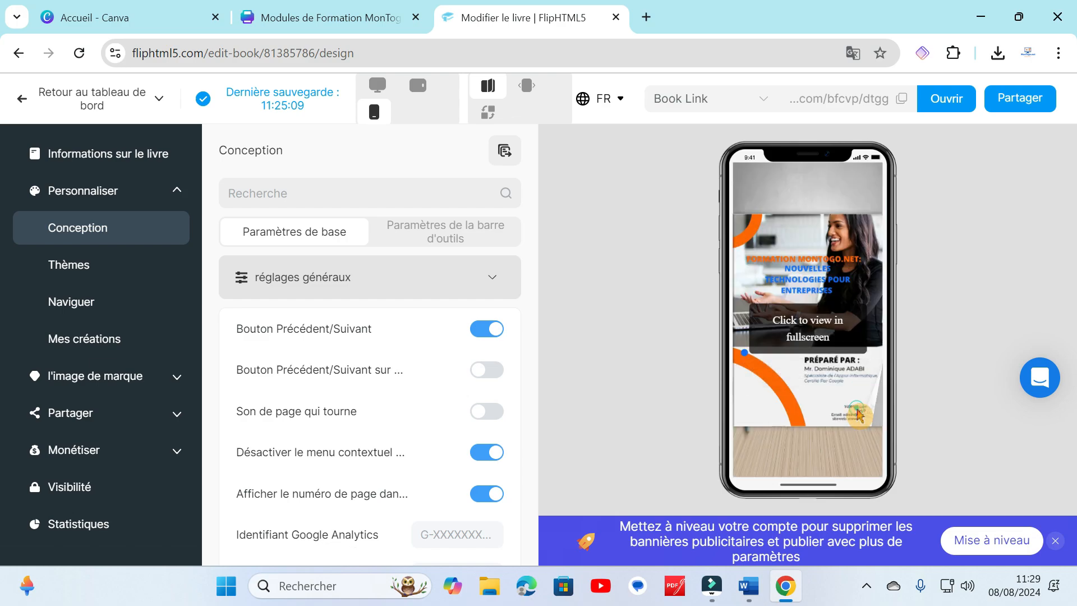
click(858, 414)
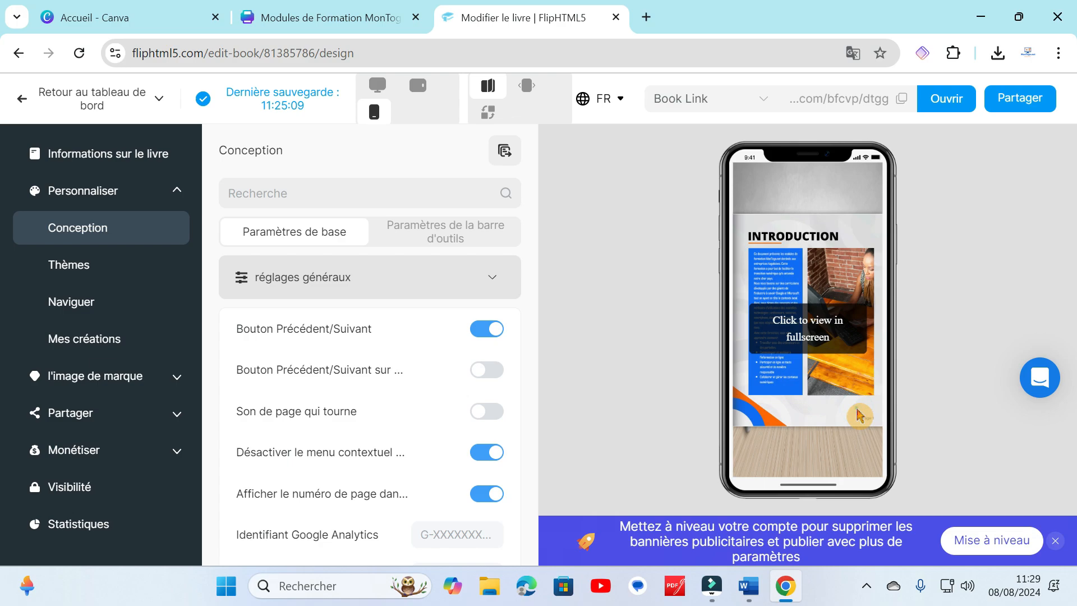
click(858, 414)
click(858, 414)
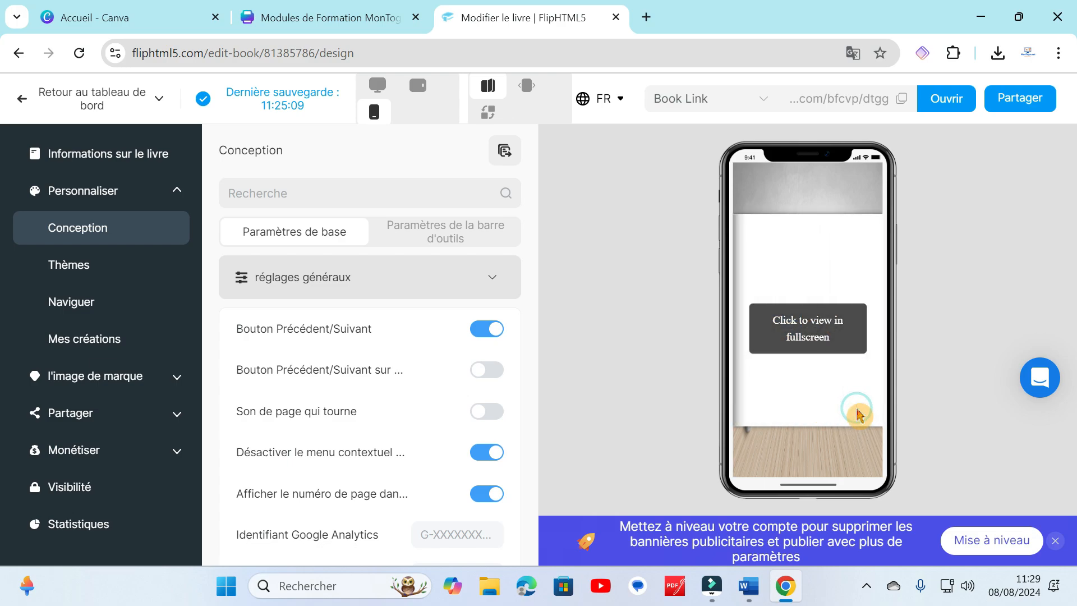
click(857, 409)
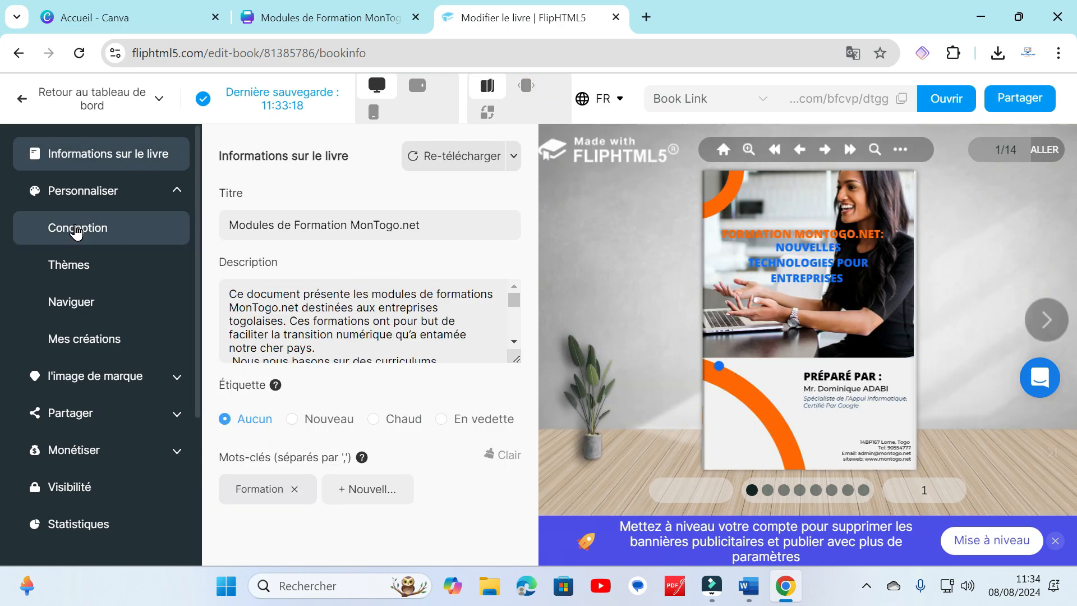
Open the Conception settings, collapse the general settings and review the preloader options (Paramètres du préchargeur).
click(77, 231)
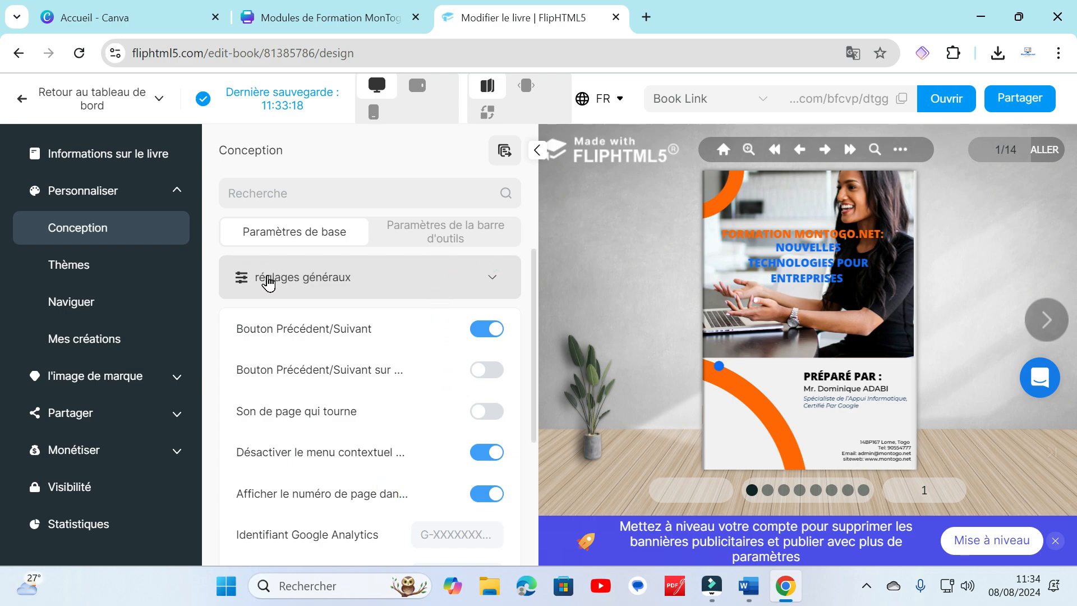
click(496, 274)
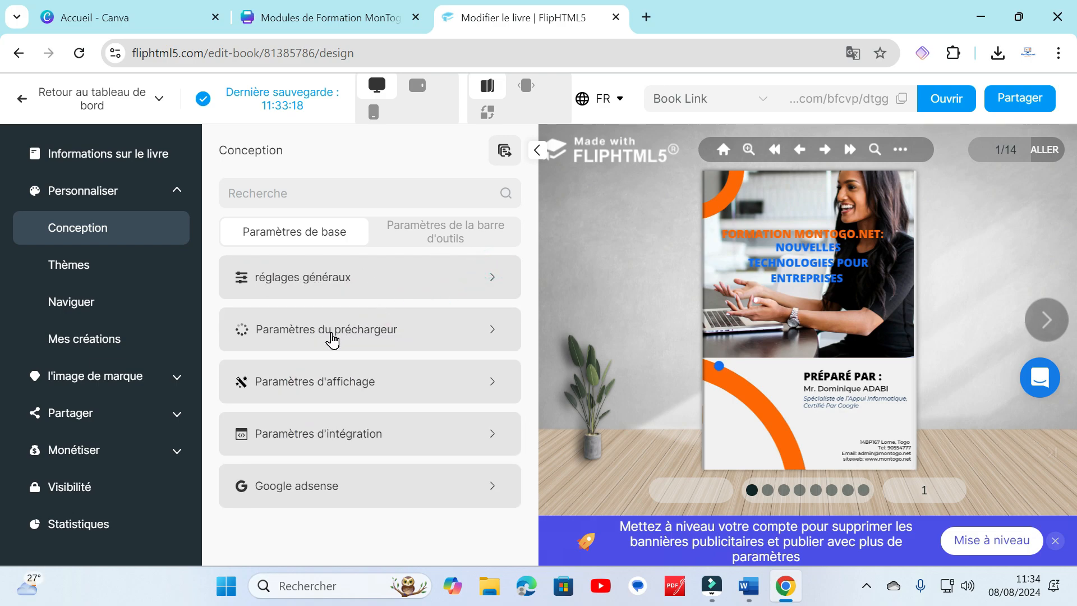
click(334, 336)
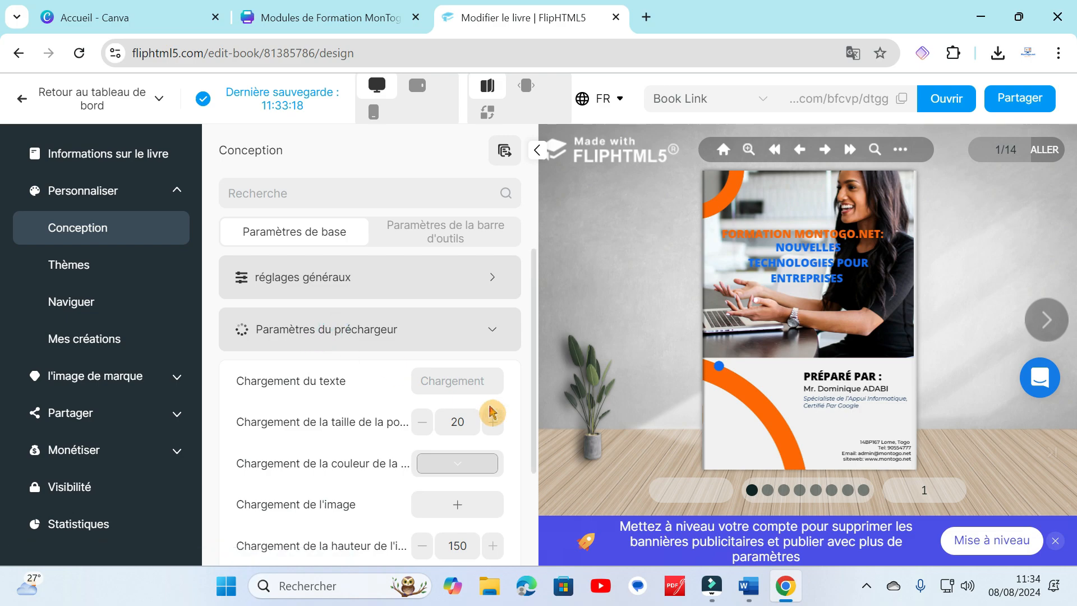
scroll(492, 412, down, 2)
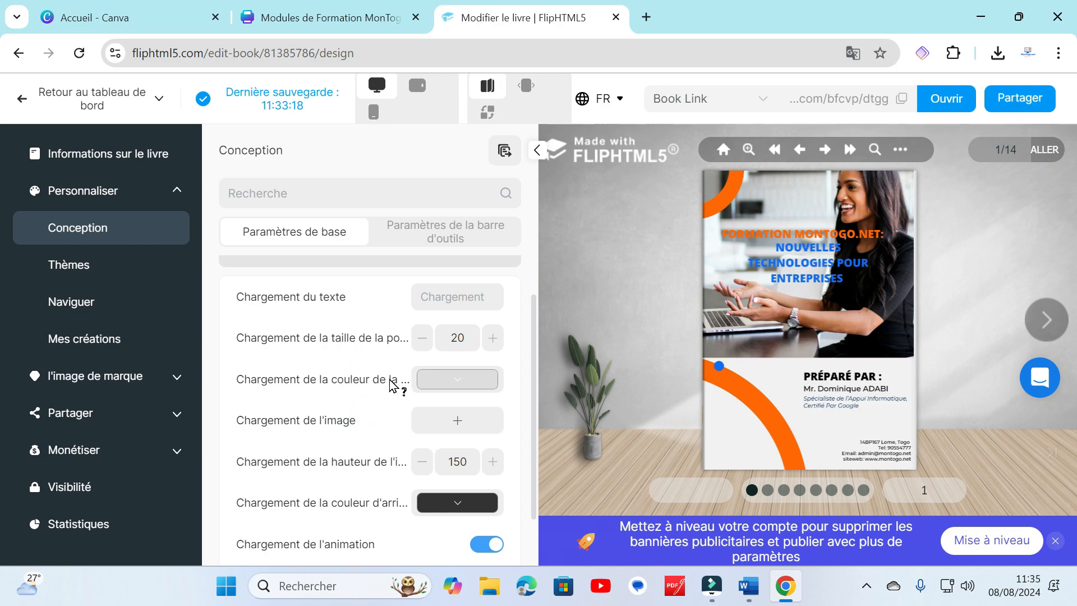
scroll(391, 383, down, 3)
scroll(392, 404, down, 2)
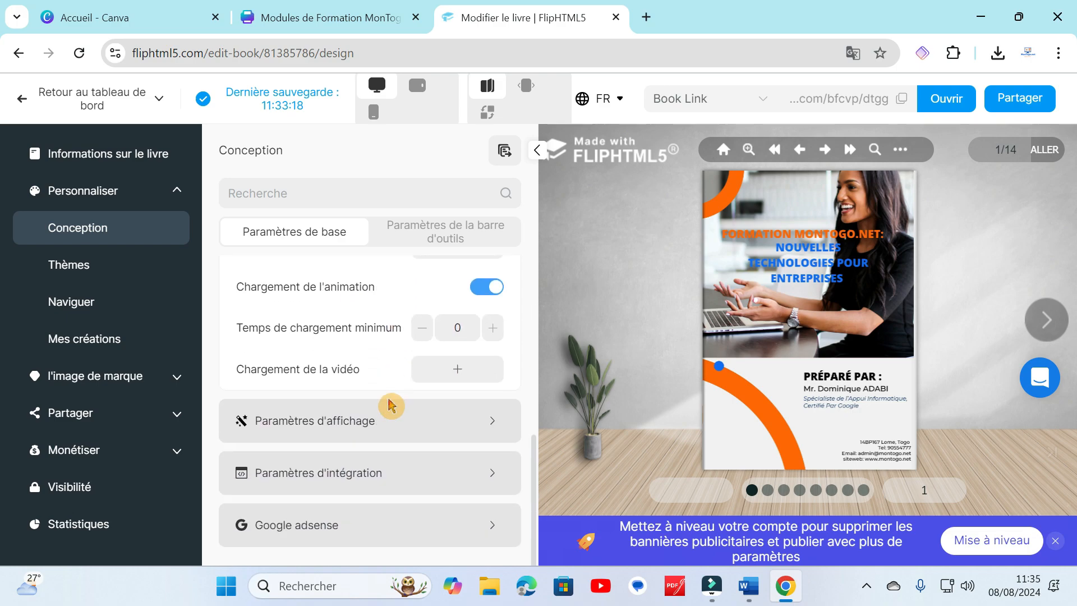
Review the display settings (Paramètres d'affichage), including the shadow options, and try to change the page highlight type.
click(370, 431)
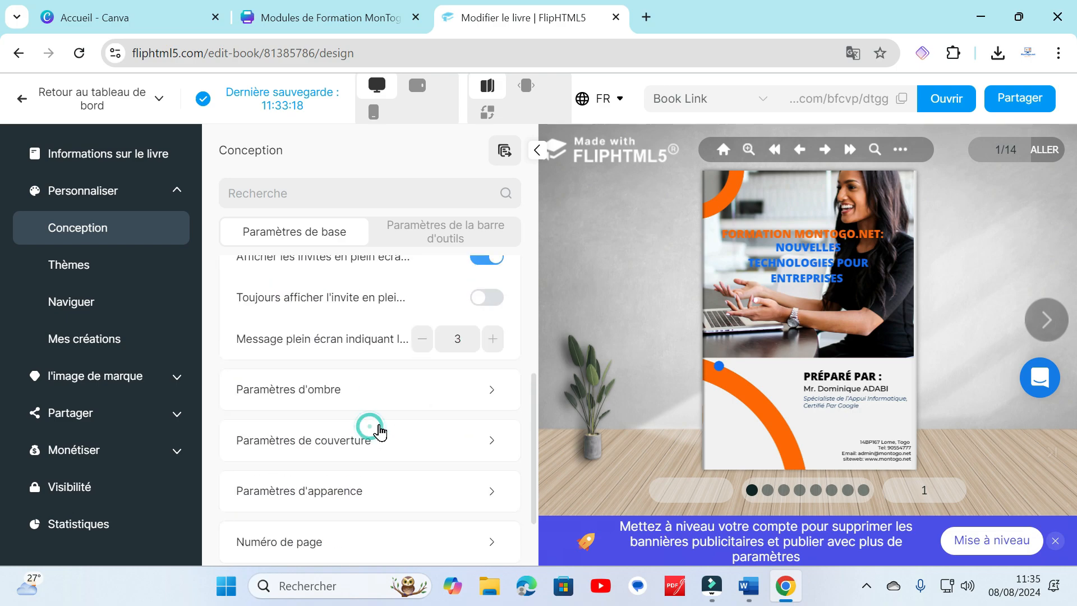
scroll(386, 428, up, 2)
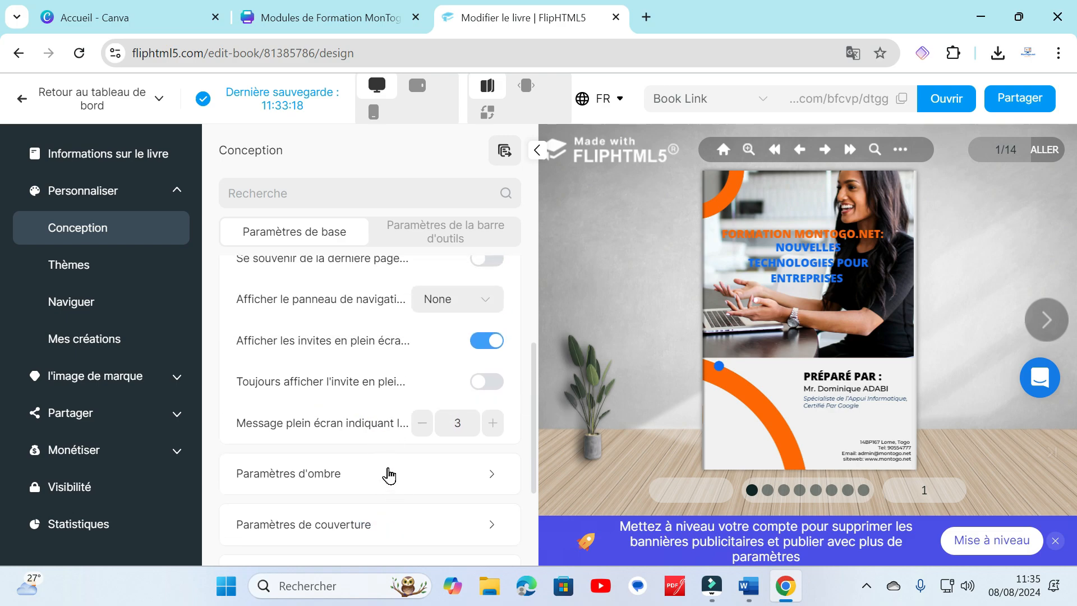
click(389, 473)
scroll(392, 466, down, 3)
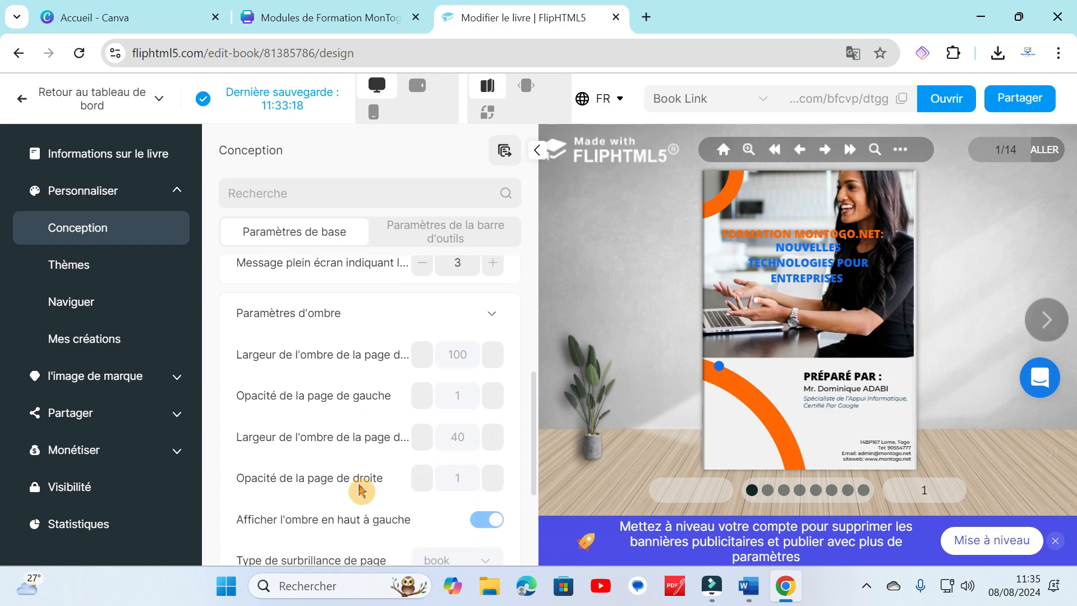
scroll(359, 491, down, 2)
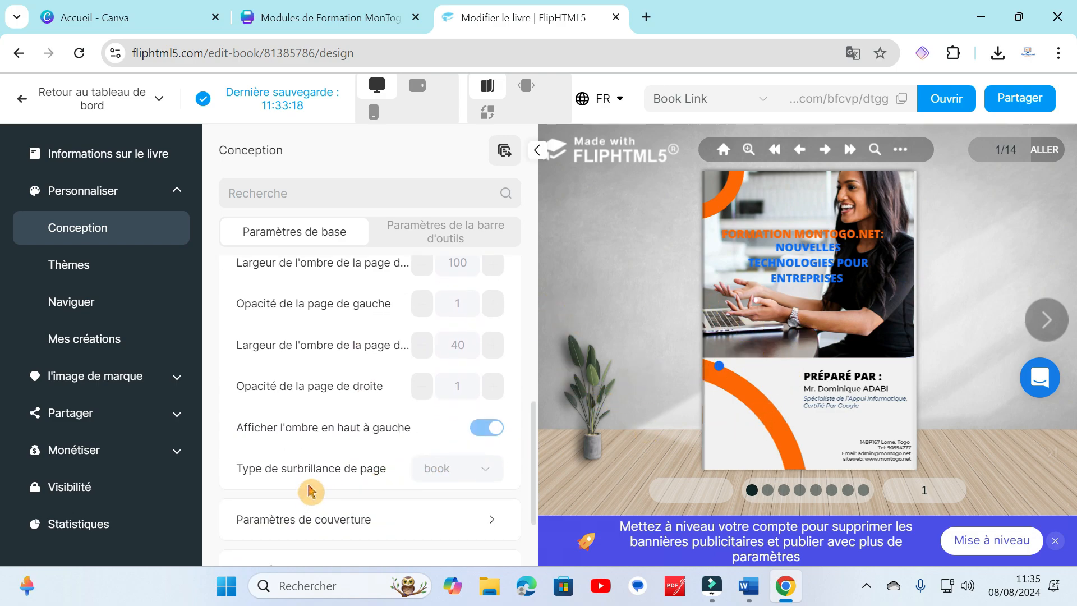
click(487, 469)
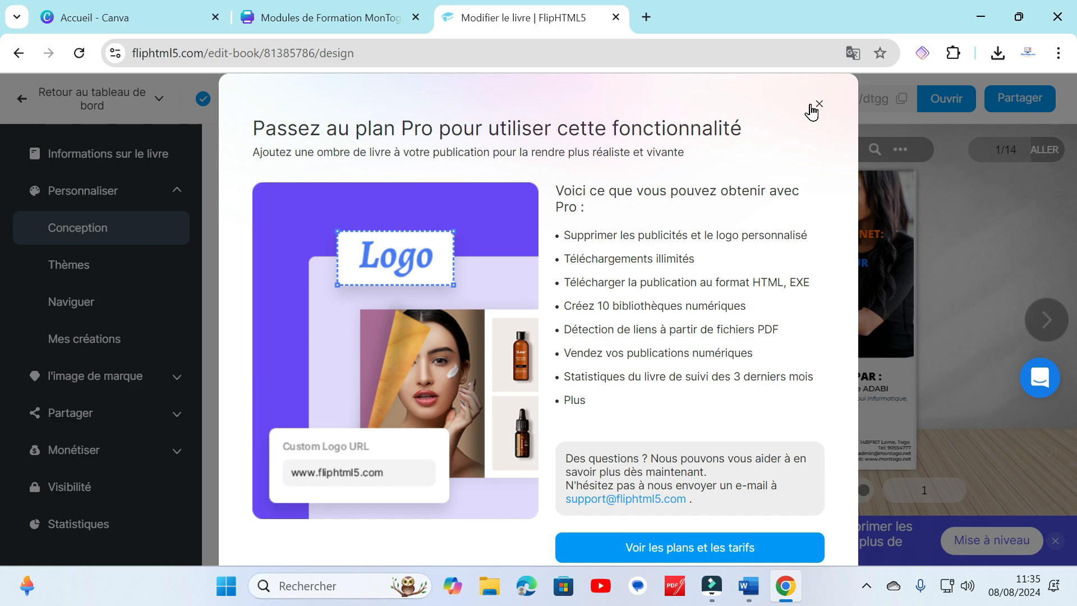
click(818, 105)
scroll(370, 403, down, 3)
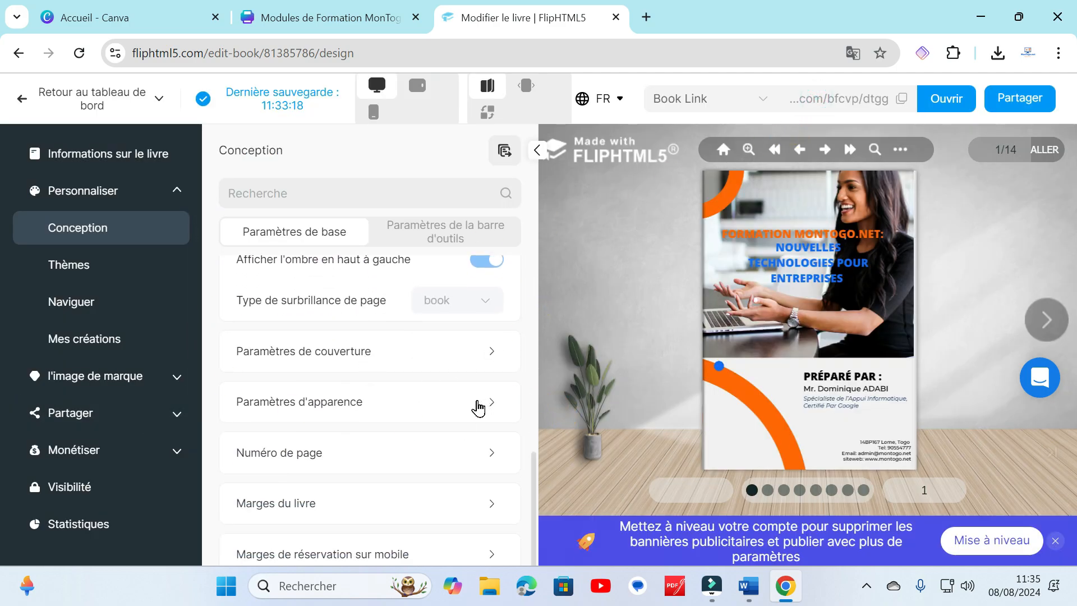
scroll(478, 408, down, 2)
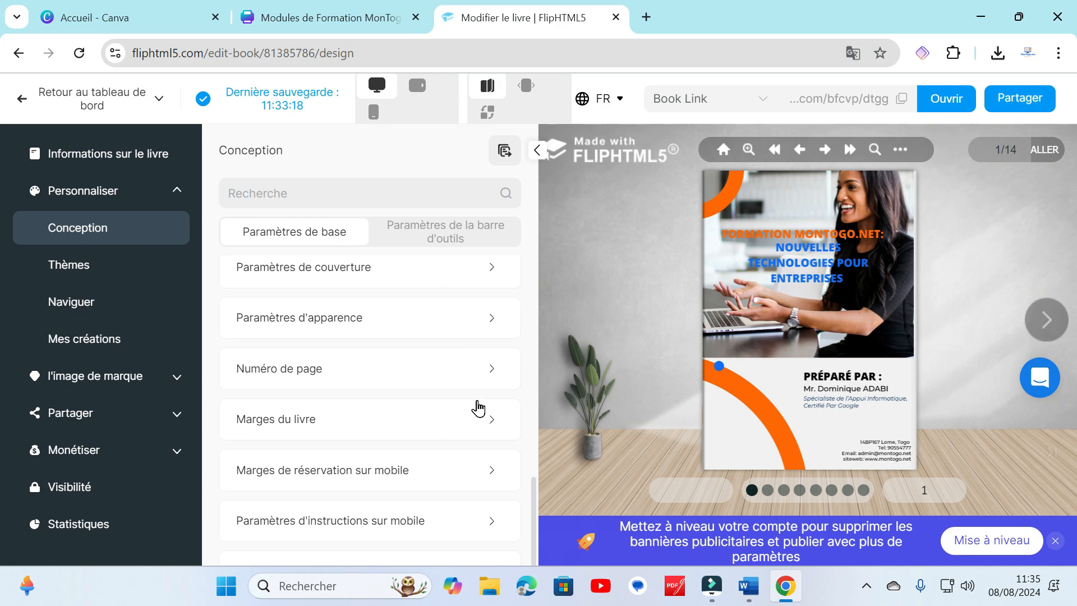
scroll(412, 431, down, 4)
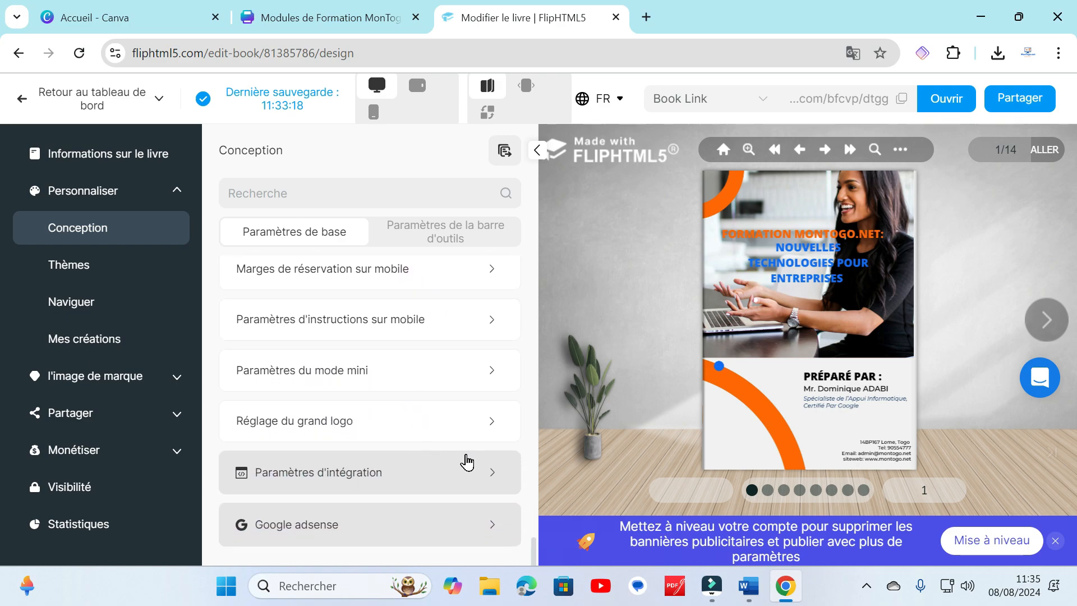
Enable the page-turn sound (Son de page qui tourne) and test it by flipping the book forward to pages 8-9.
scroll(466, 461, up, 10)
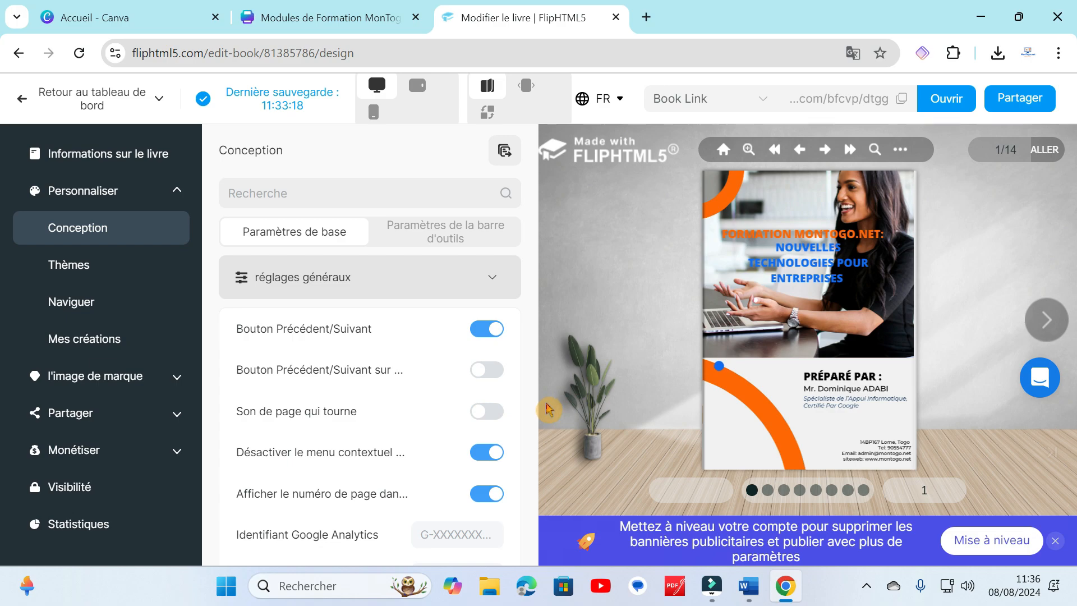
click(497, 422)
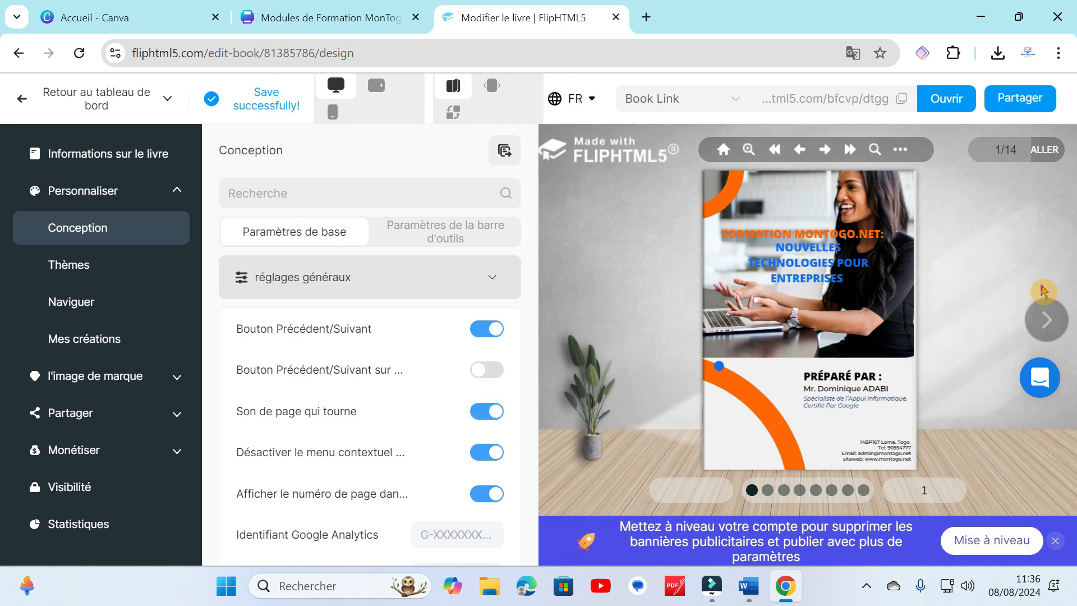
click(1057, 318)
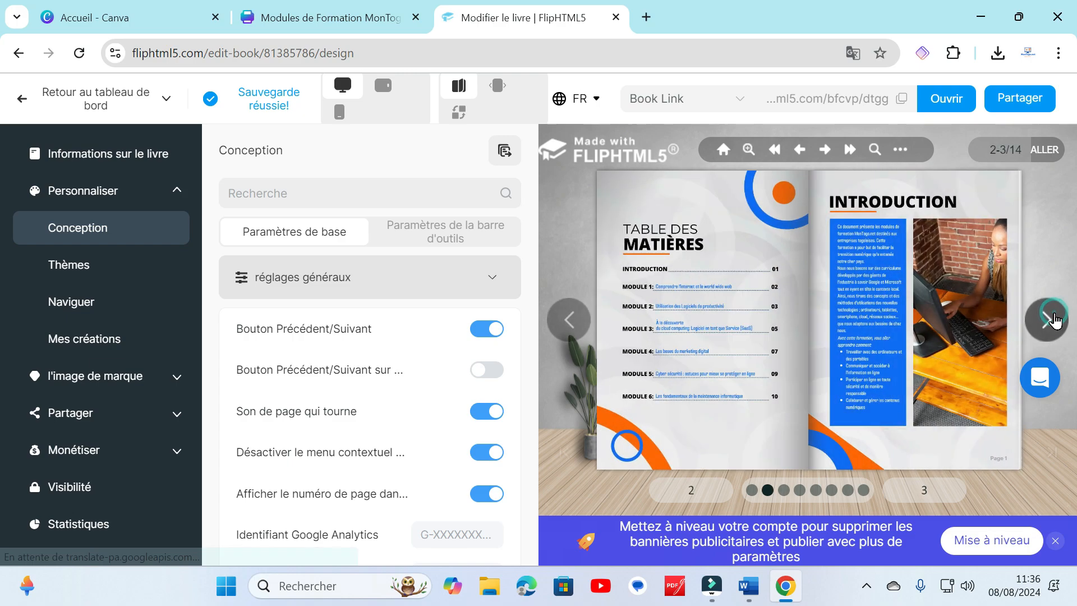
click(1054, 320)
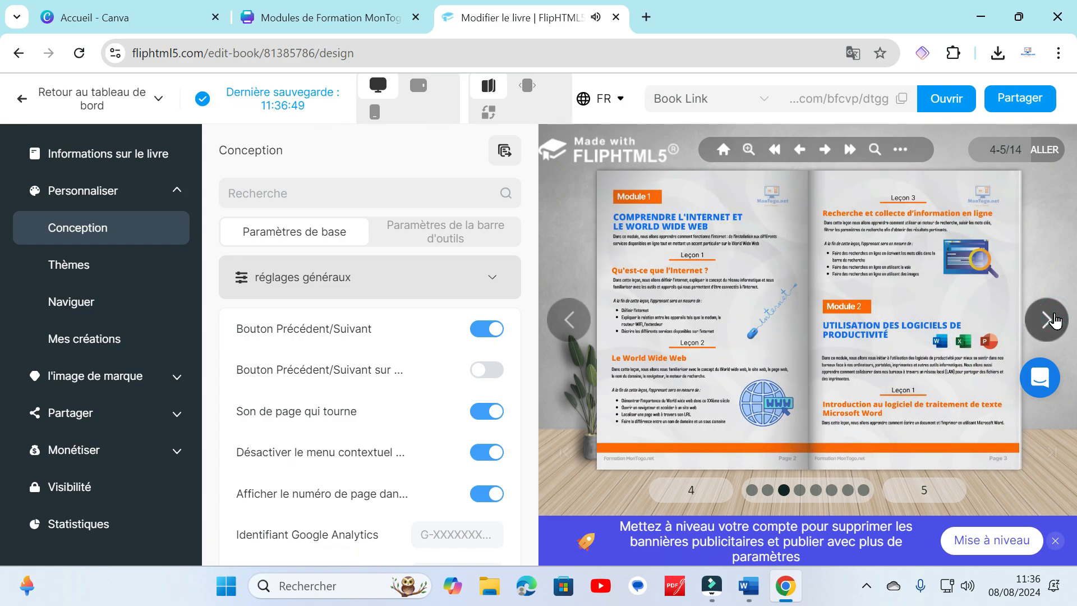
click(1055, 319)
click(1054, 319)
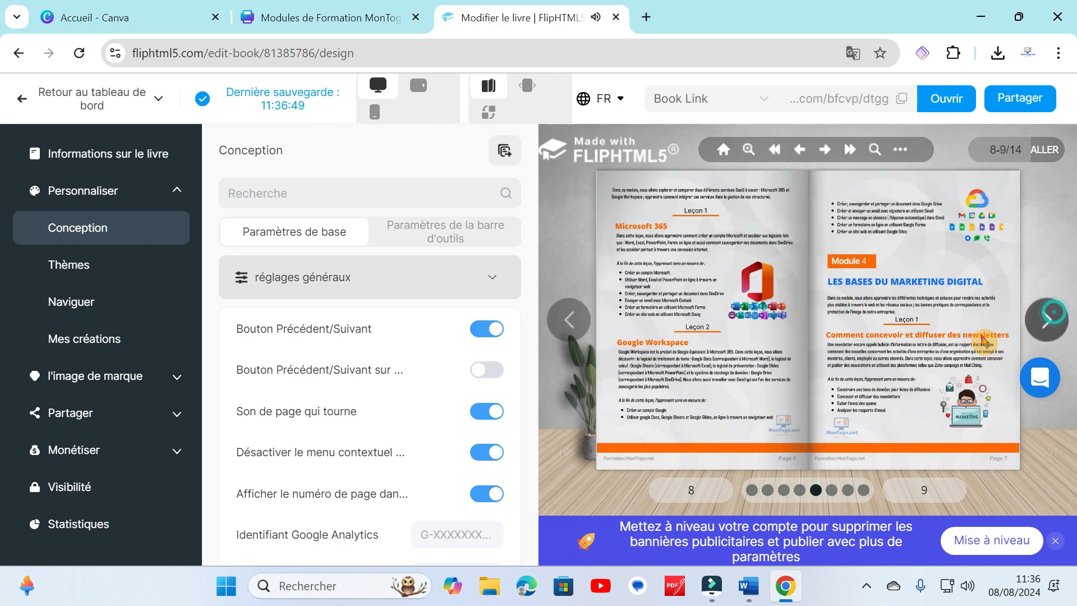
Expand the background settings (Paramètres d'arrière-plan) and review the gradient, image, position and opacity options.
scroll(309, 362, down, 1)
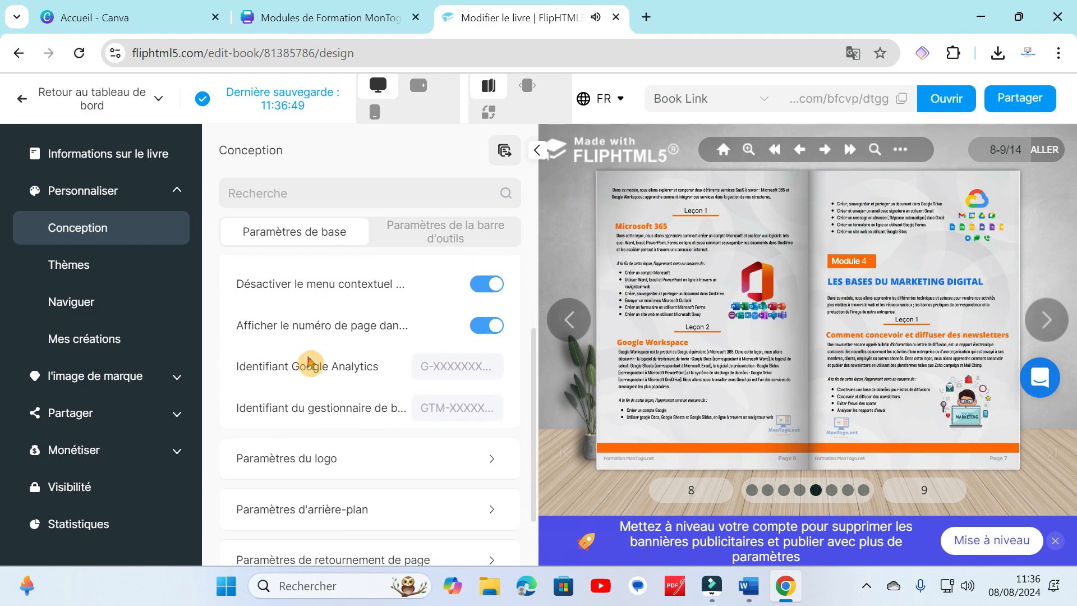
scroll(309, 363, down, 2)
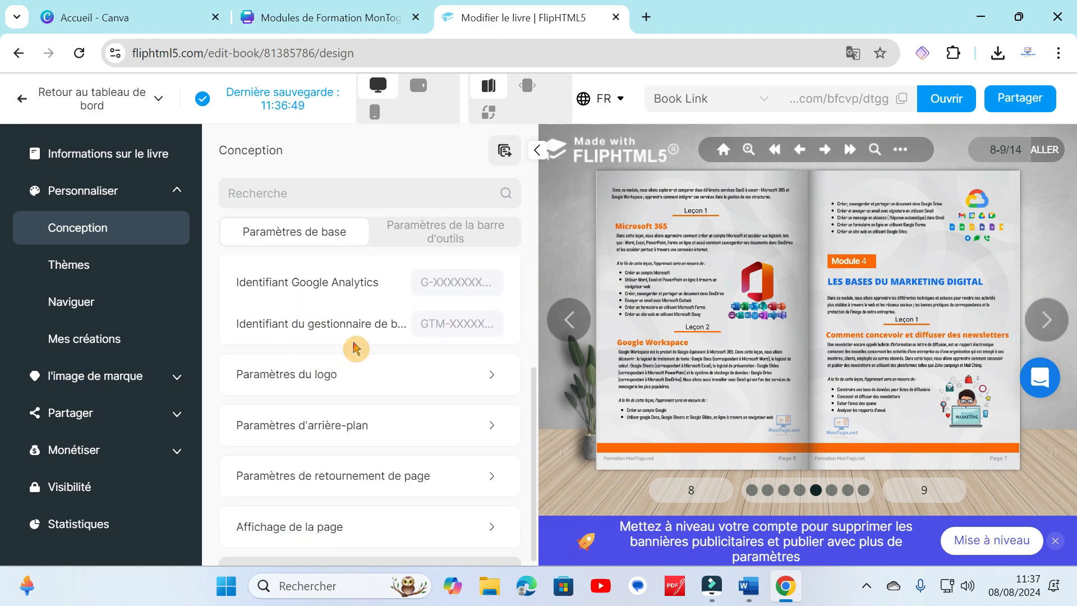
click(493, 425)
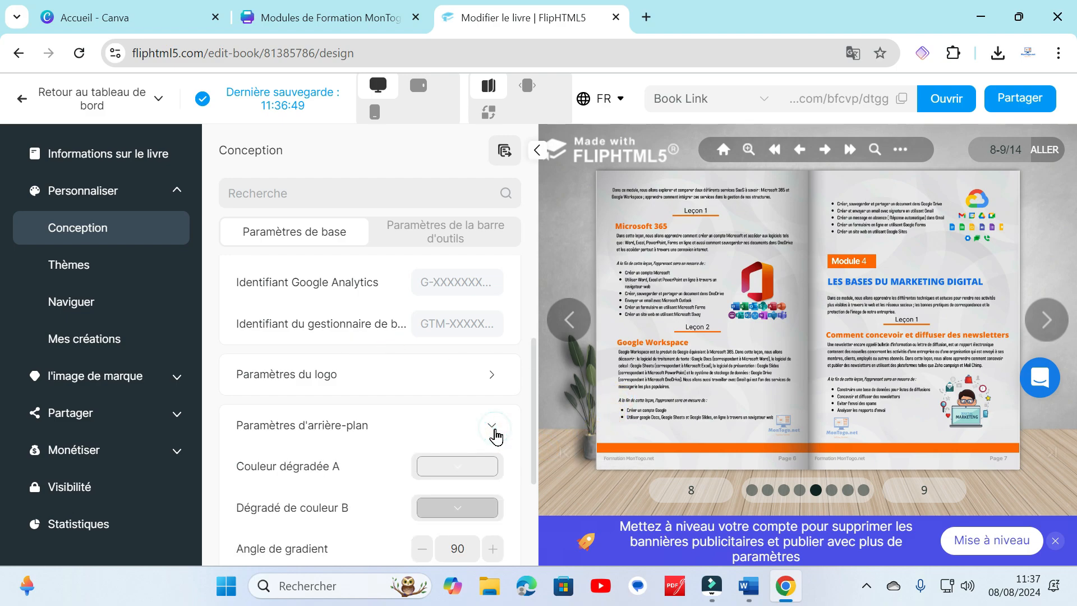
scroll(495, 437, down, 4)
scroll(495, 436, down, 2)
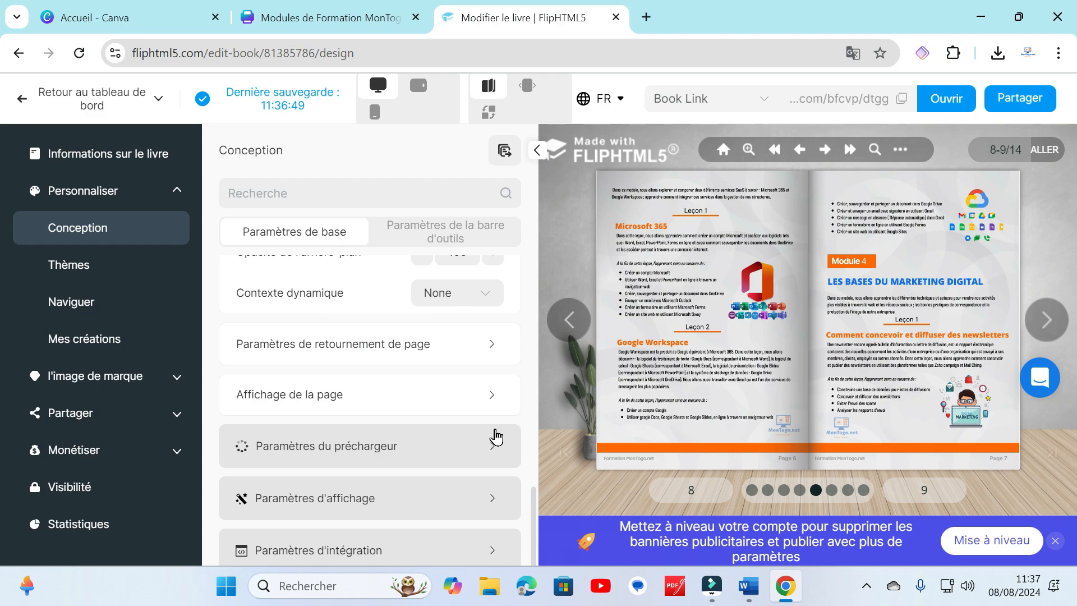
scroll(495, 436, up, 6)
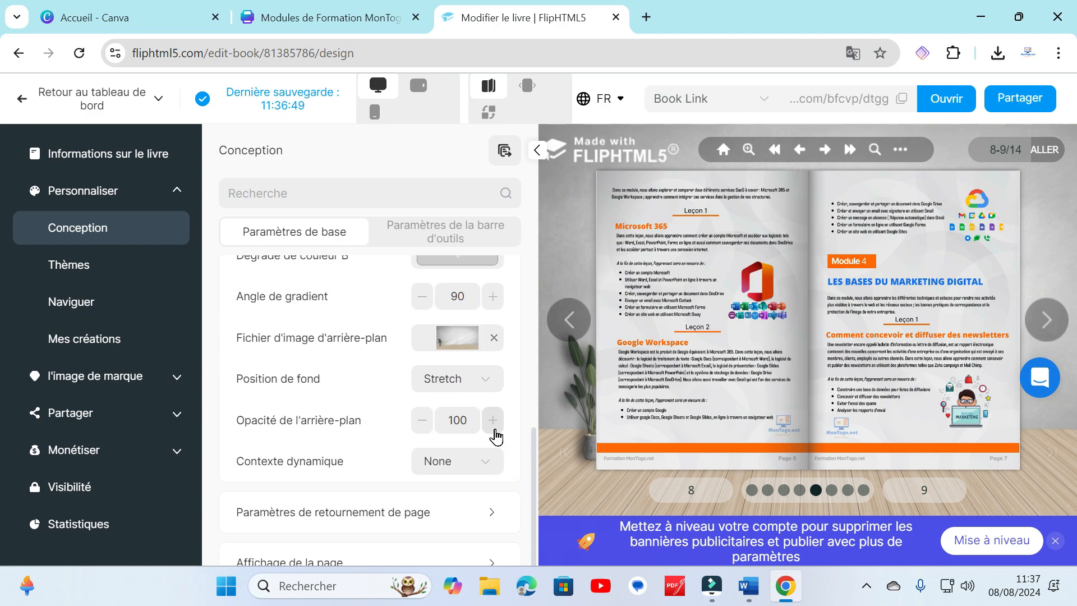
scroll(496, 436, up, 3)
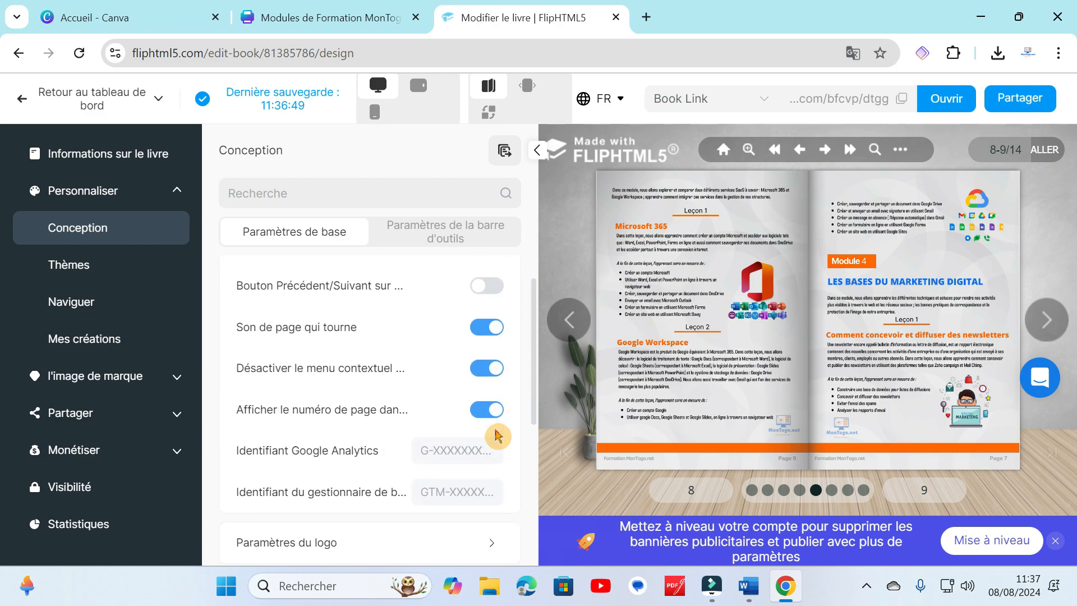
Flip the book preview back from pages 8-9 to the table of contents.
click(567, 322)
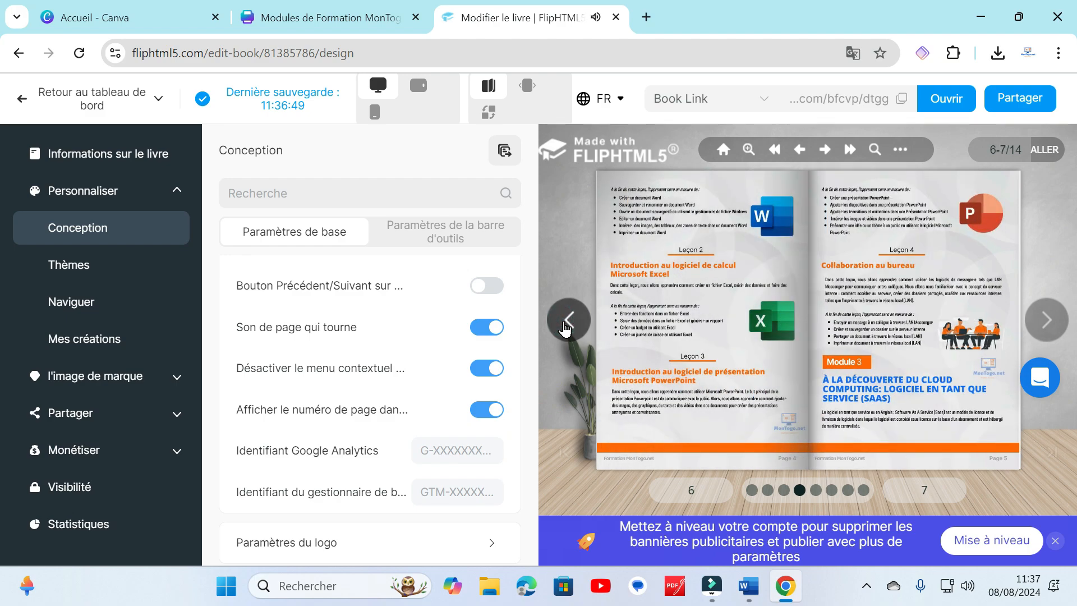
click(566, 324)
click(566, 324)
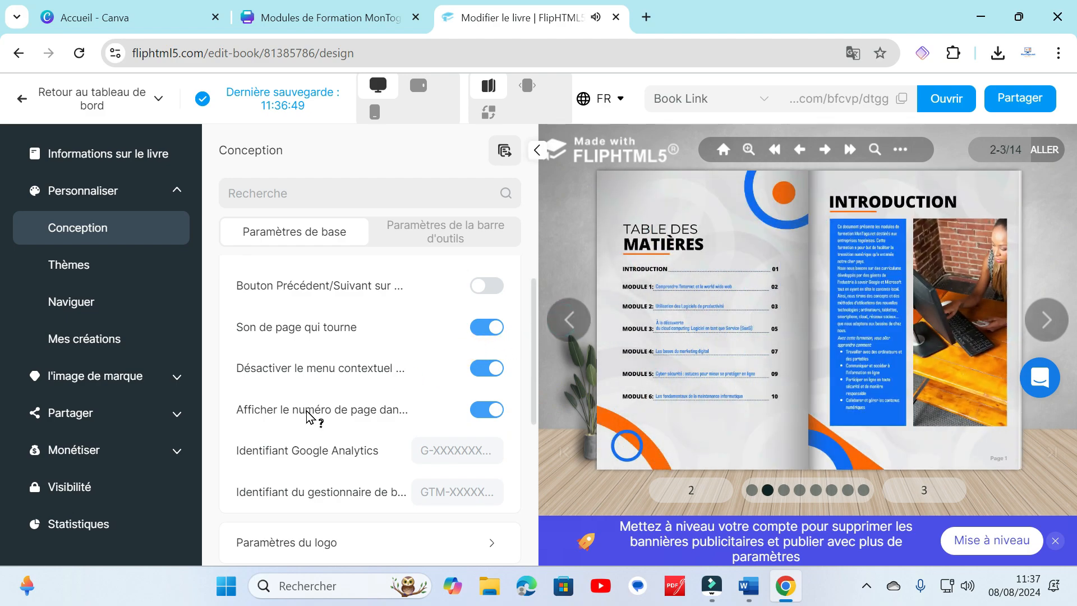
Open the social network sharing options for the publication and copy the book link.
click(78, 411)
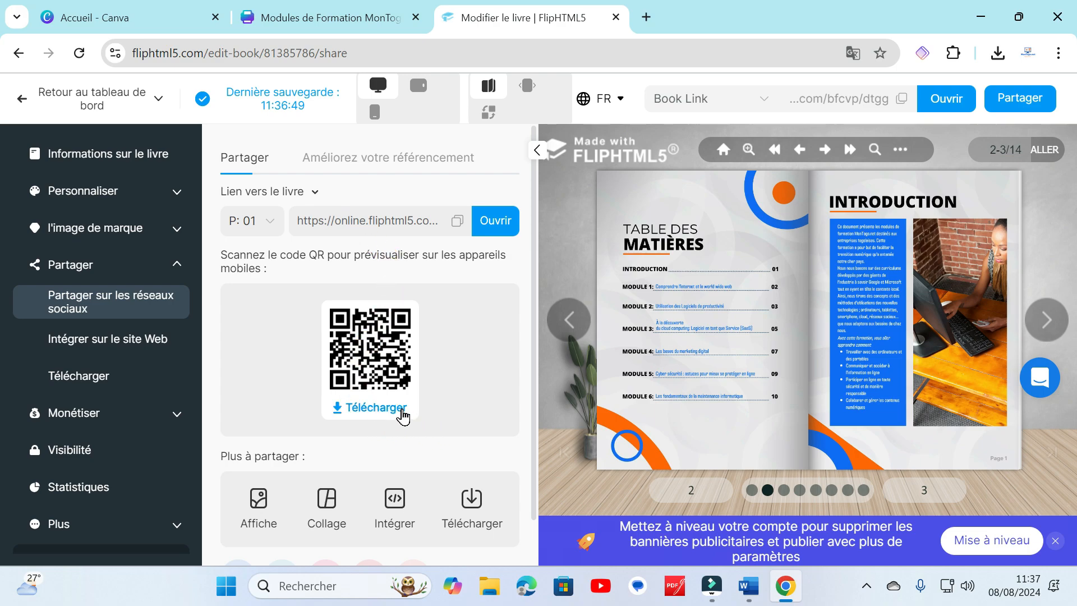
scroll(403, 416, down, 1)
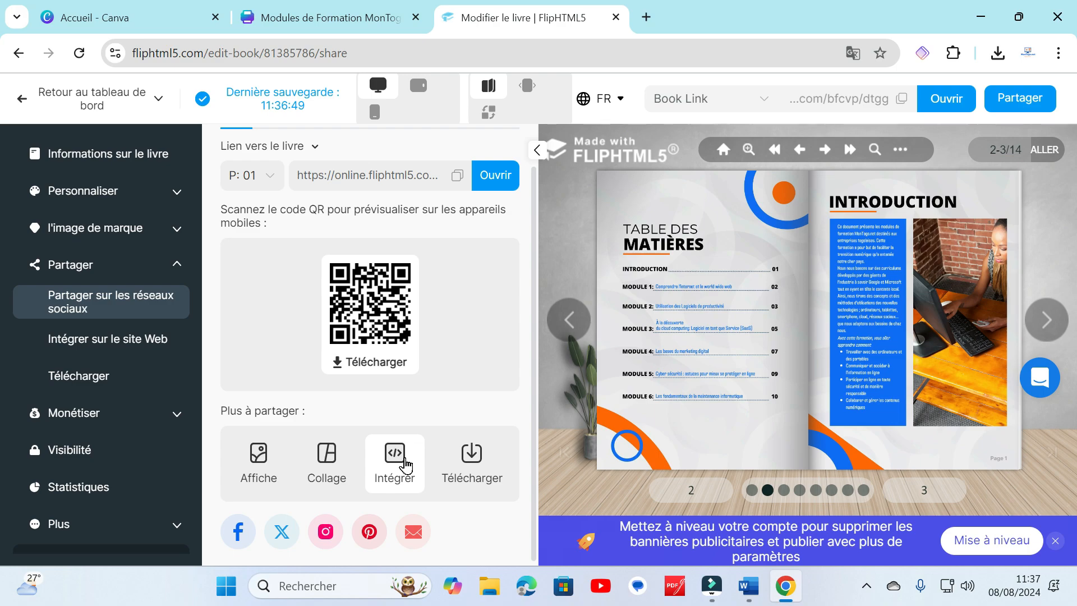
scroll(405, 464, up, 1)
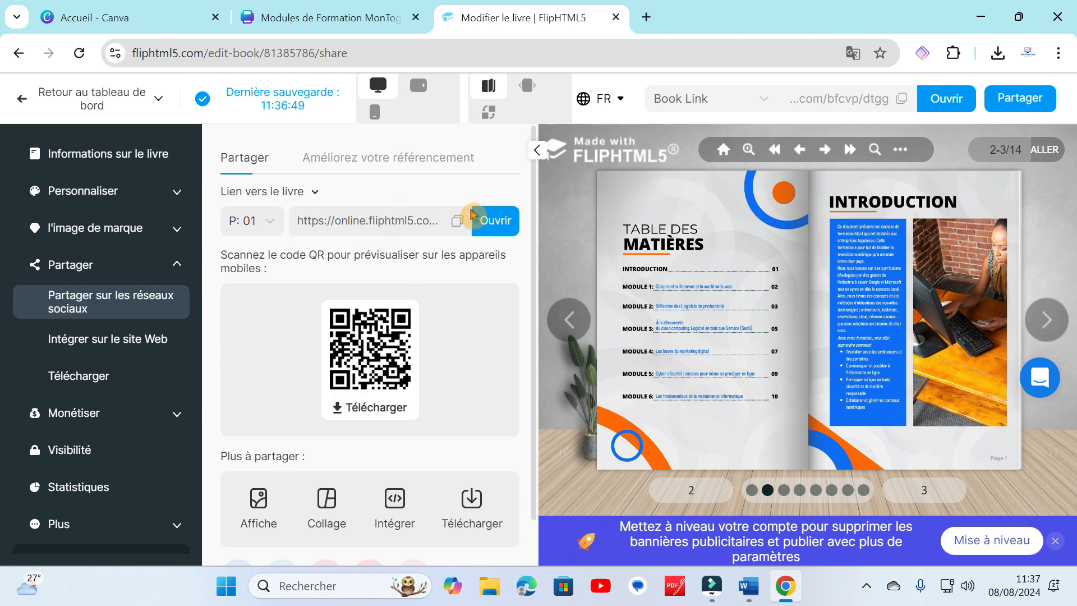
click(456, 221)
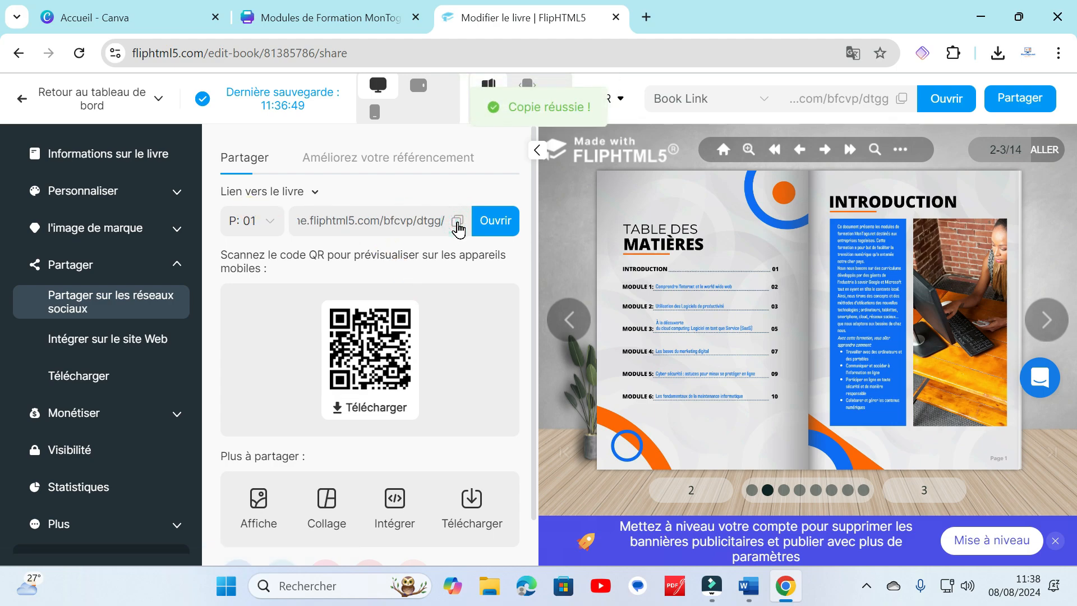
click(457, 222)
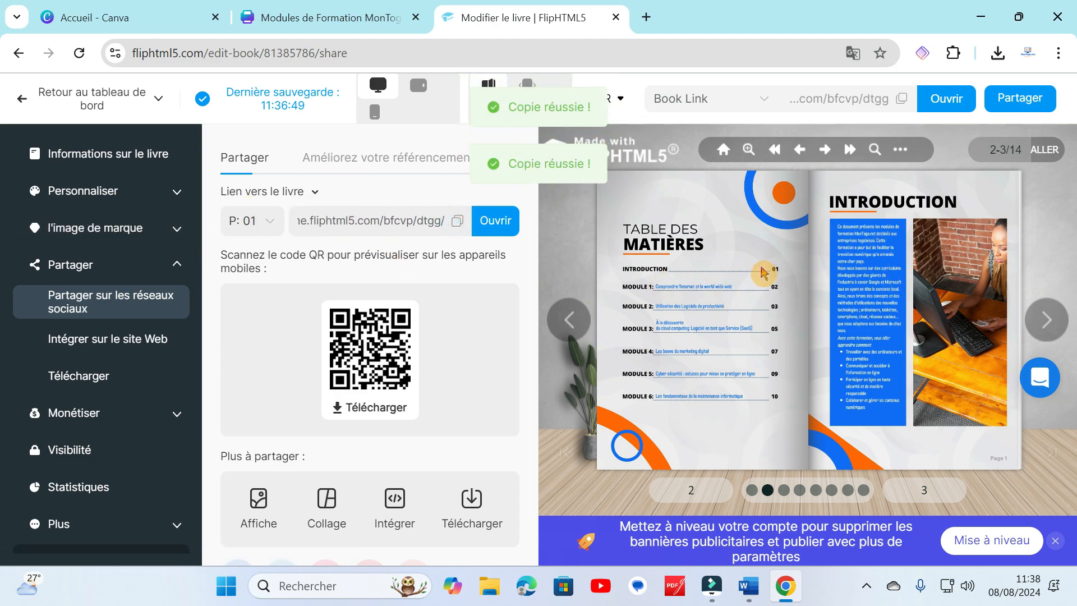
click(533, 594)
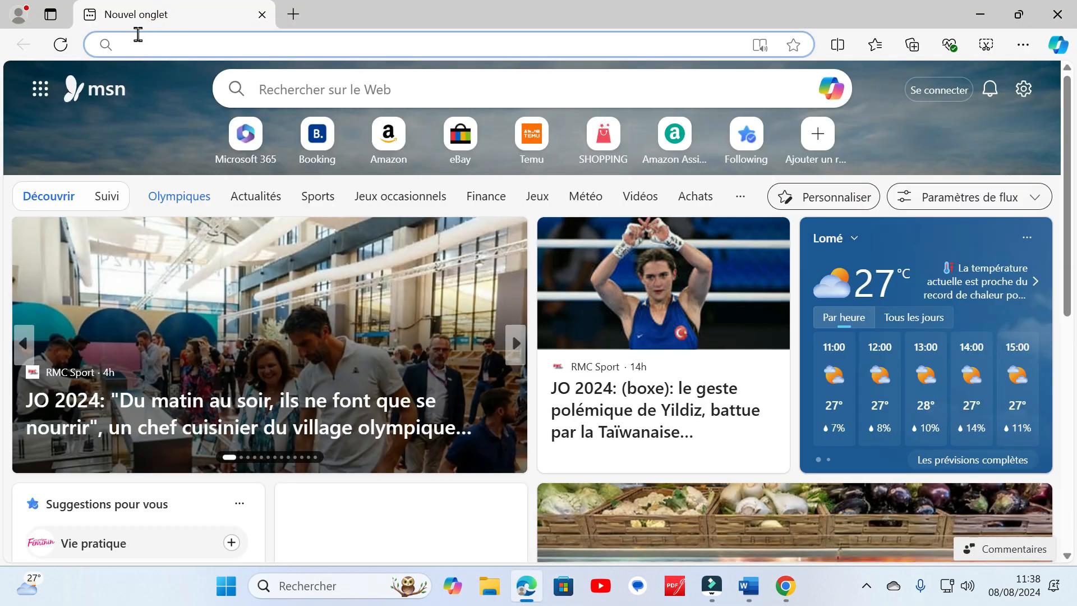
click(138, 42)
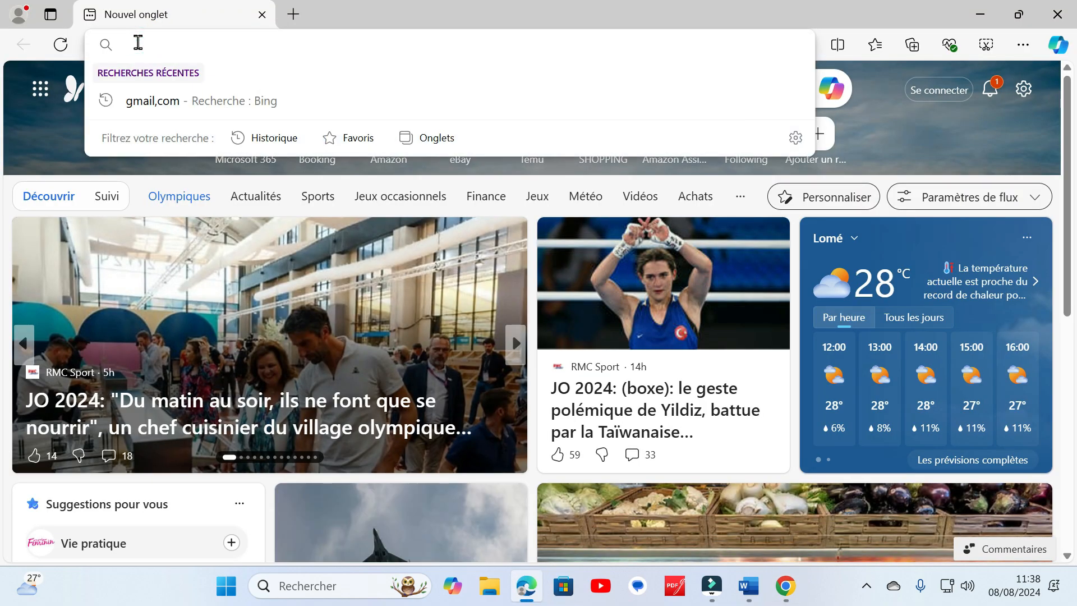
key(ctrl+v)
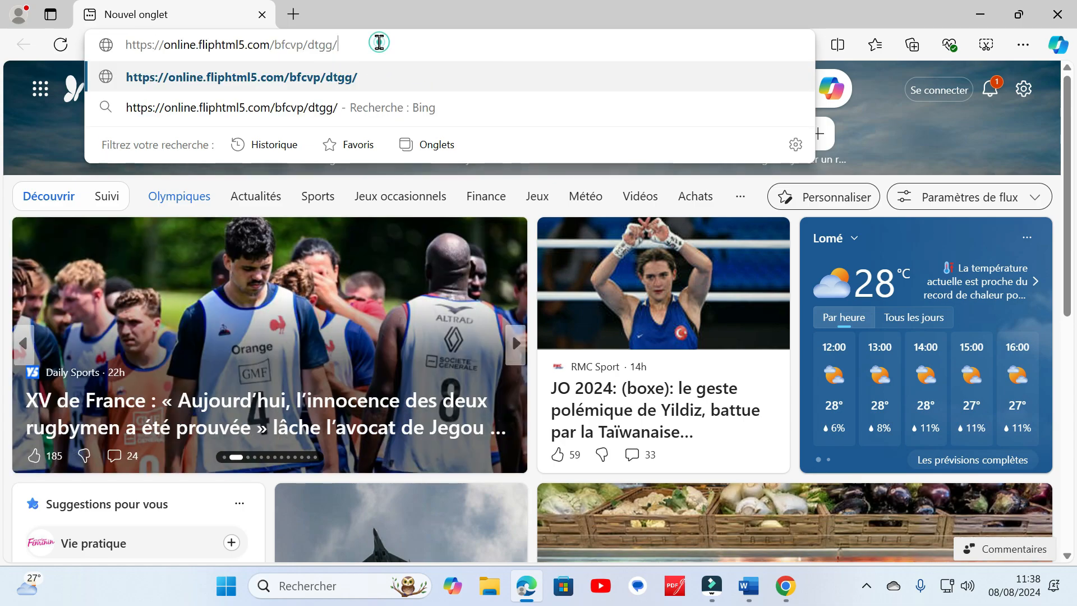
drag(379, 42, 129, 45)
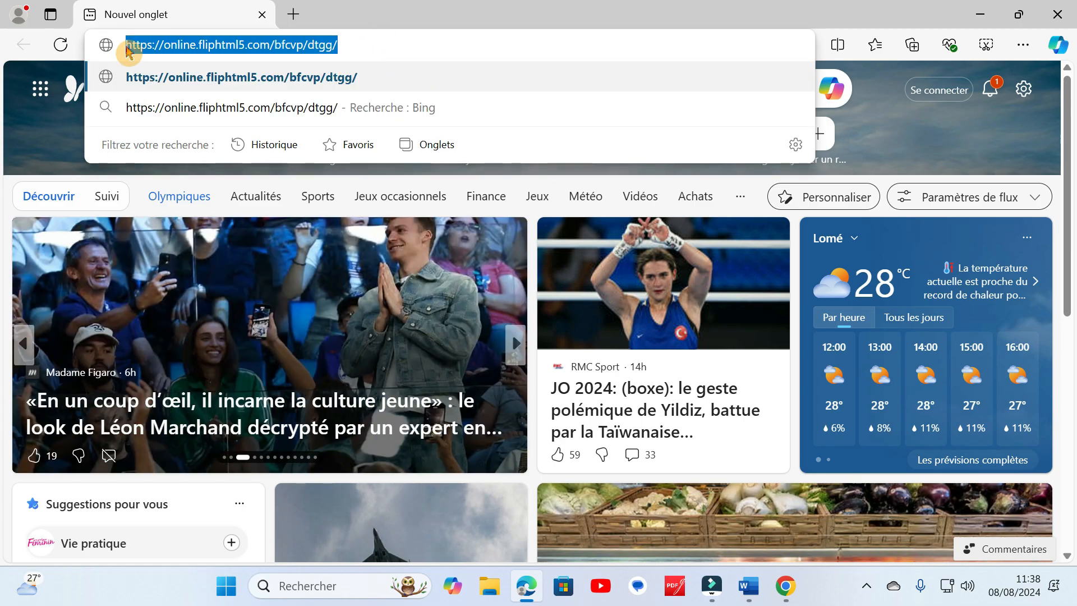
click(381, 39)
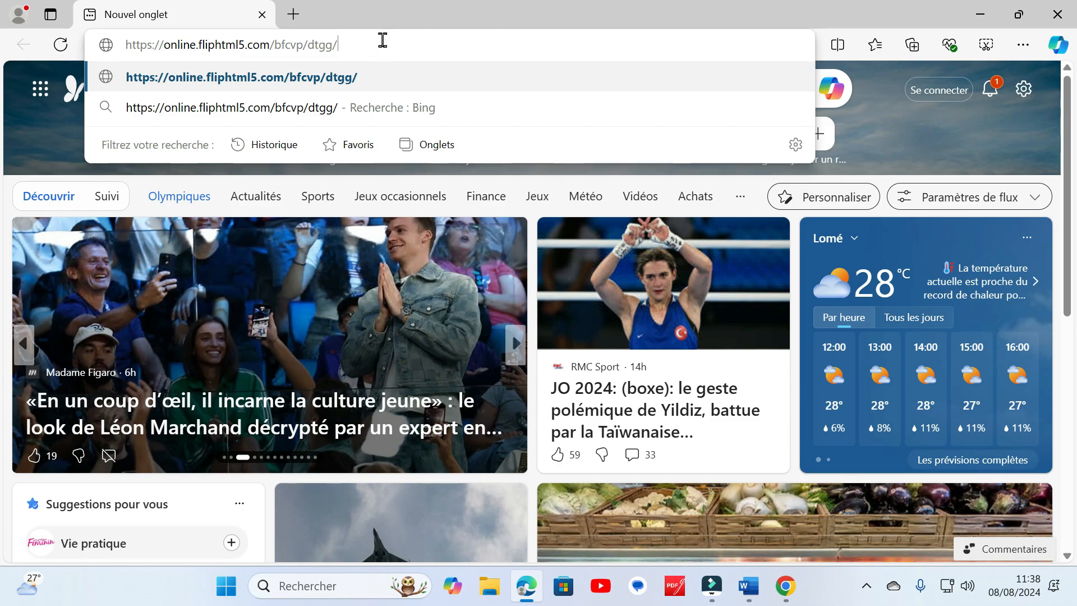
key(Return)
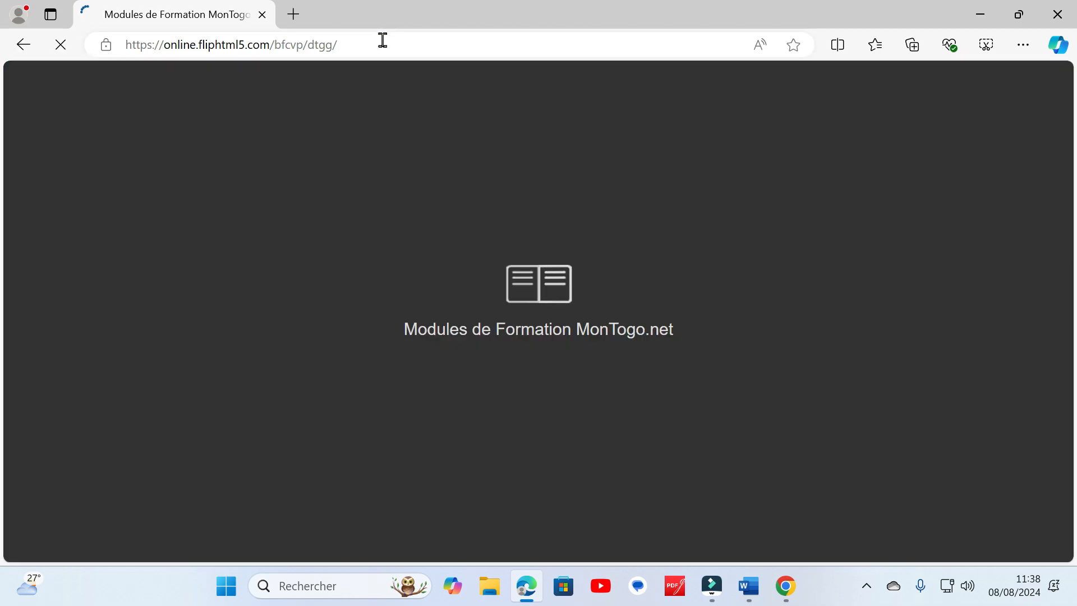